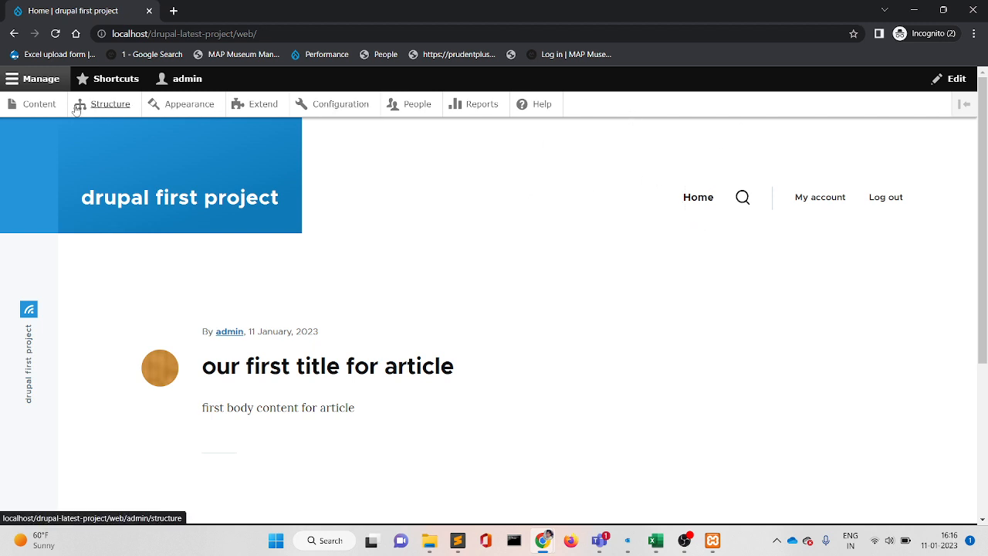
Step: Open the list of content types in the site structure administration
{"action": "left_click", "coordinate": [965, 104]}
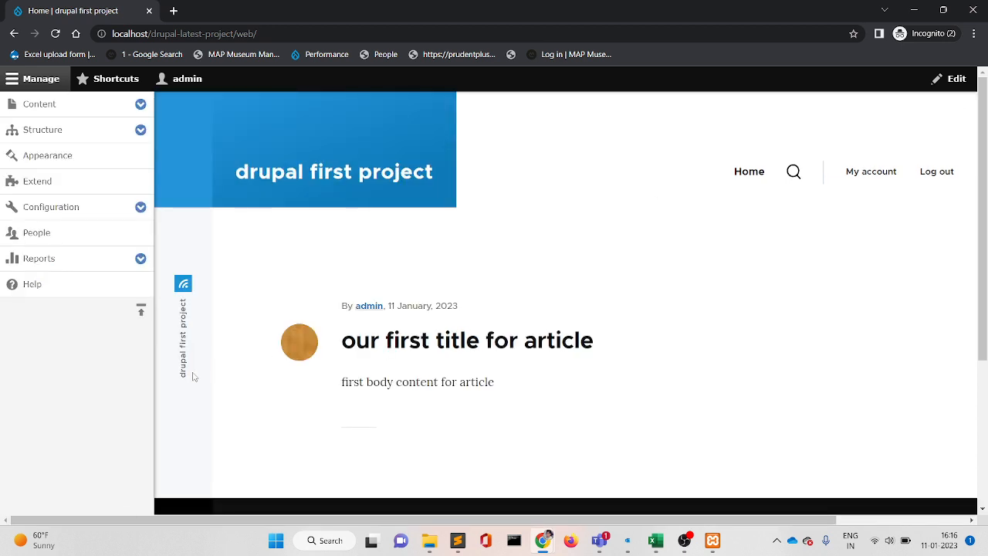
{"action": "left_click", "coordinate": [142, 310]}
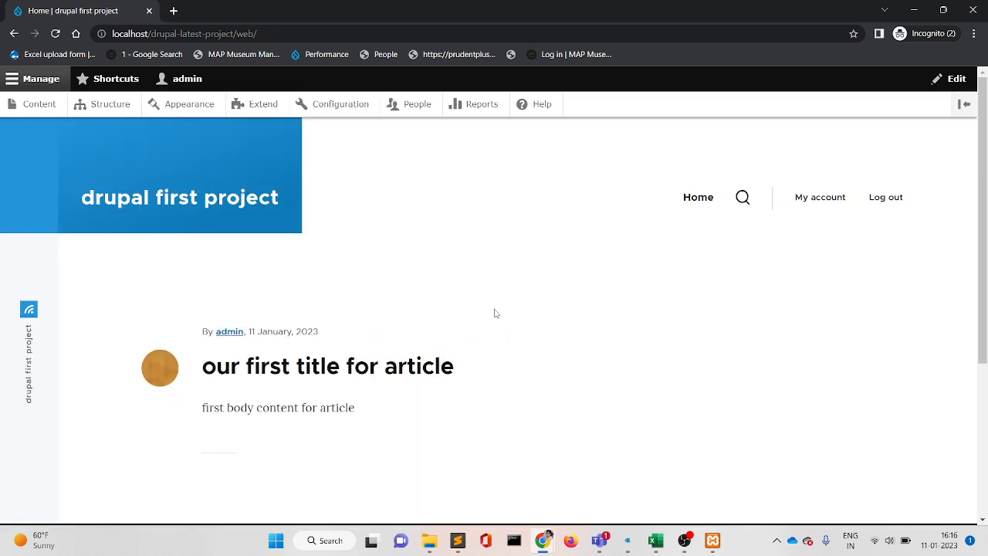
{"action": "left_click", "coordinate": [113, 112]}
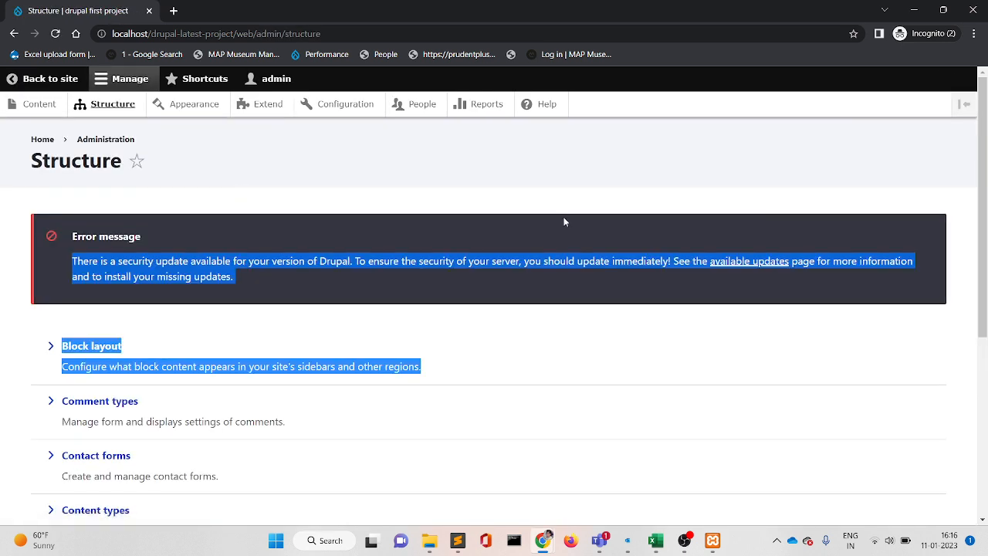
{"action": "left_click_drag", "start_coordinate": [976, 125], "coordinate": [985, 297]}
{"action": "left_click", "coordinate": [847, 247]}
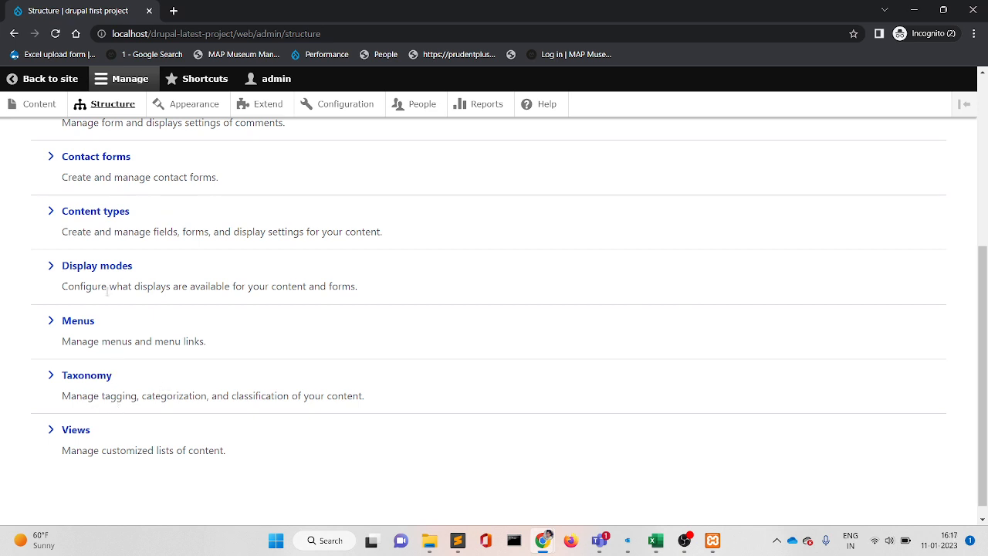
{"action": "left_click", "coordinate": [107, 219]}
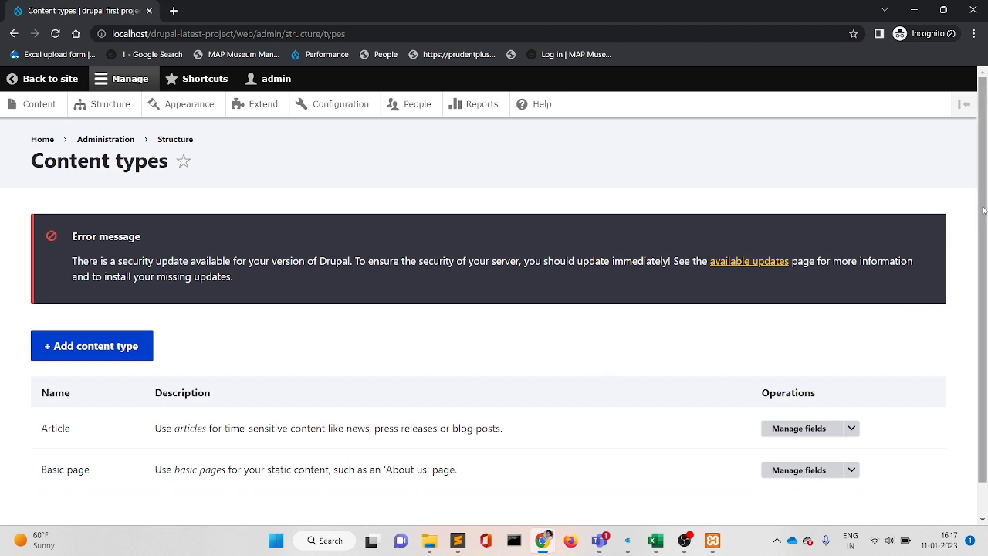
{"action": "left_click_drag", "start_coordinate": [983, 210], "coordinate": [983, 218]}
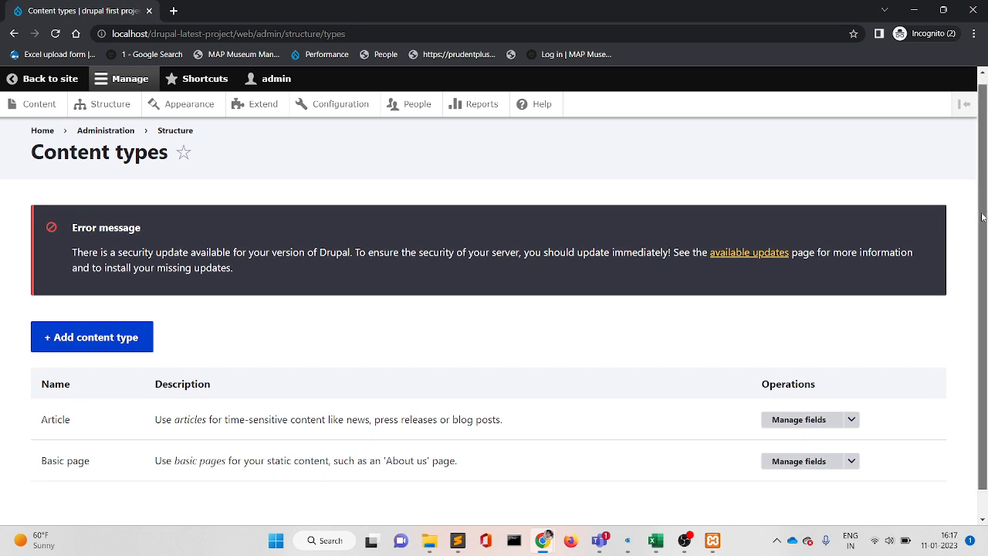
{"action": "scroll", "coordinate": [983, 219], "scroll_direction": "down", "scroll_amount": 1}
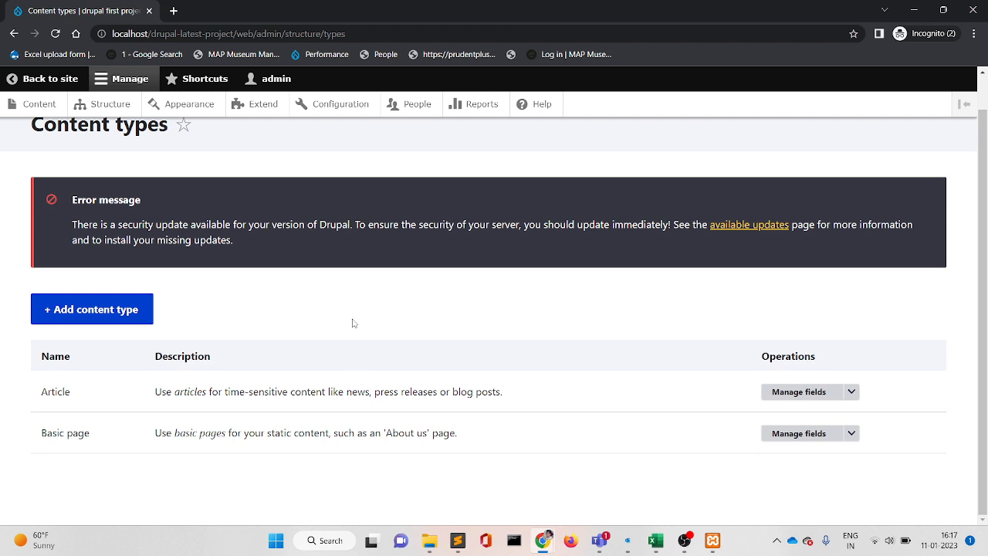
Step: Start a new content type named "Training" with the description "About training"
{"action": "left_click", "coordinate": [127, 311]}
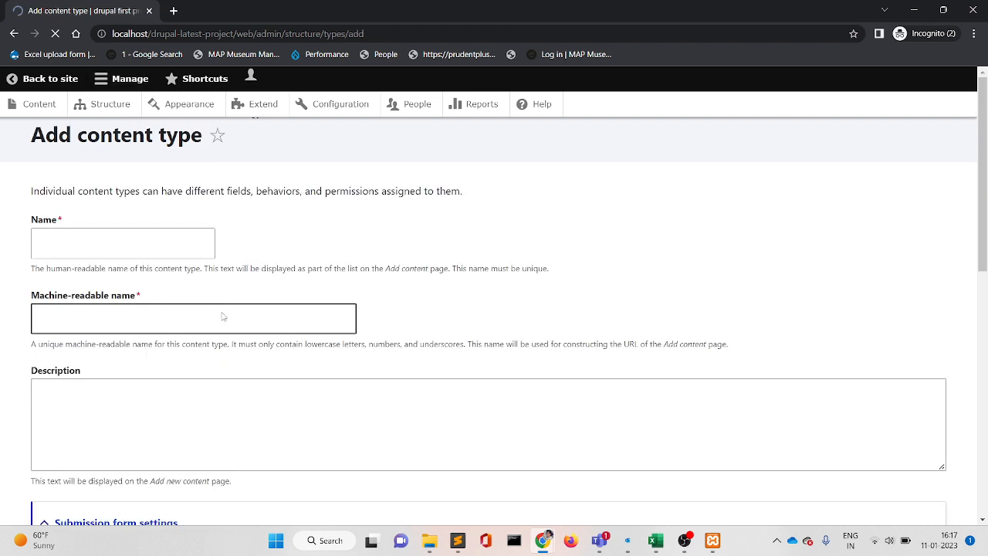
{"action": "left_click", "coordinate": [159, 385]}
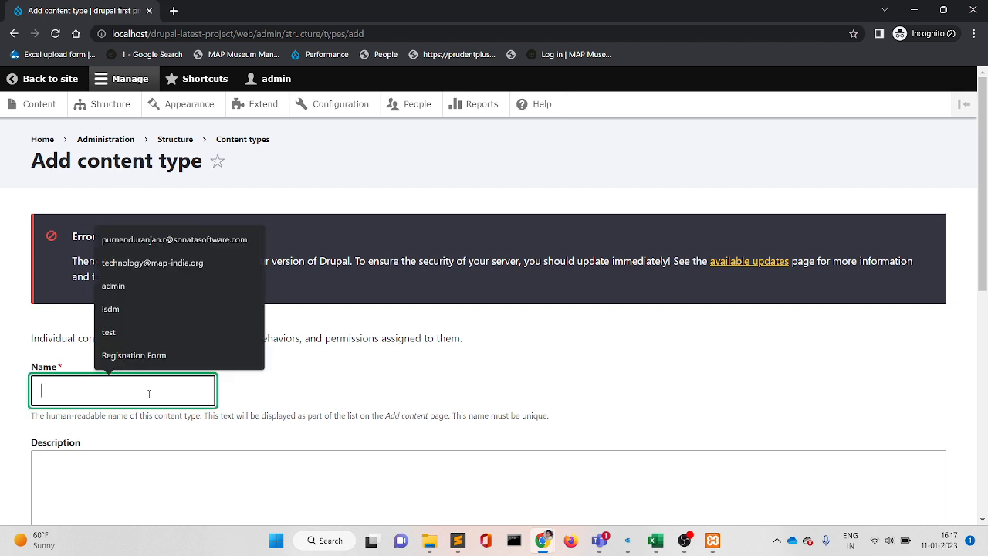
{"action": "type", "text": "T"}
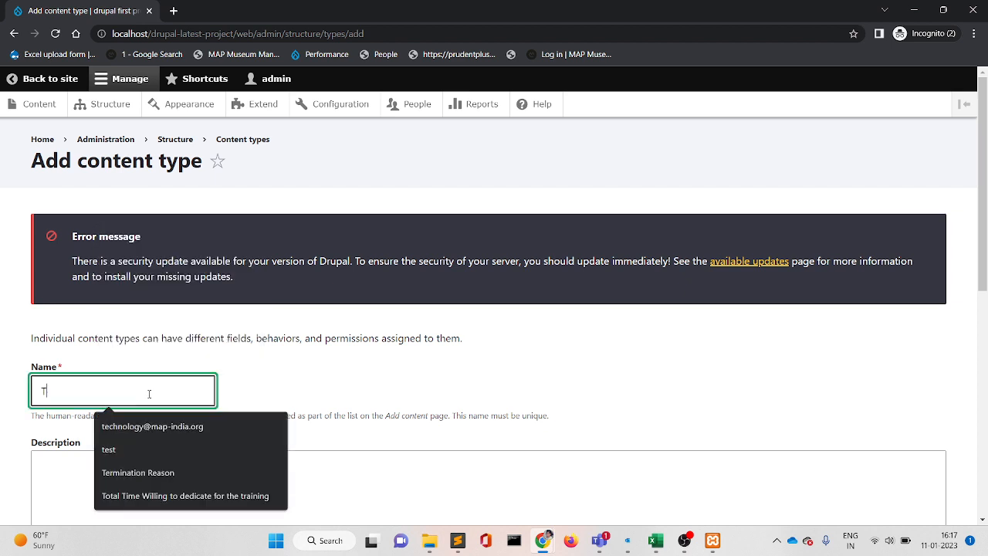
{"action": "type", "text": "raining"}
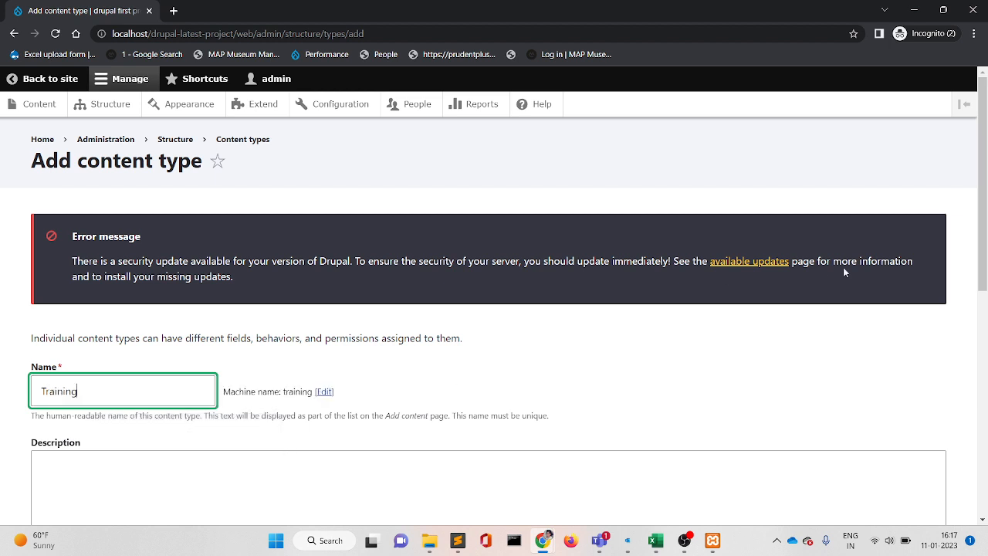
{"action": "scroll", "coordinate": [371, 288], "scroll_direction": "down", "scroll_amount": 2}
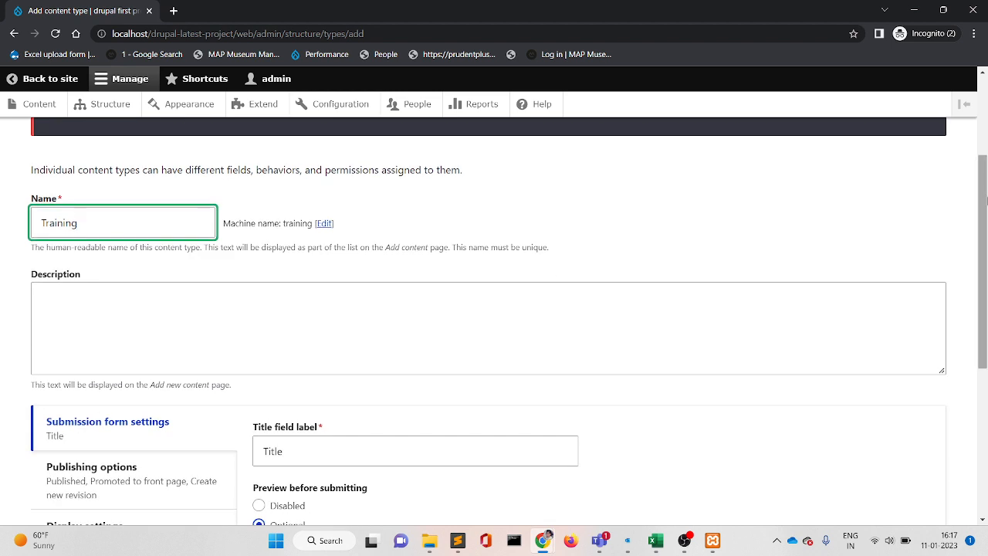
{"action": "left_click", "coordinate": [371, 288]}
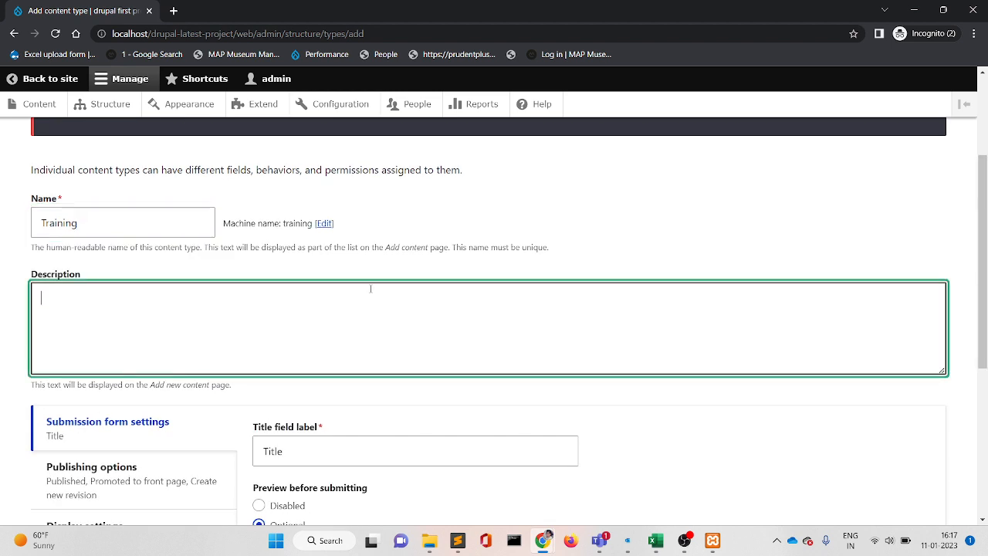
{"action": "type", "text": "About training"}
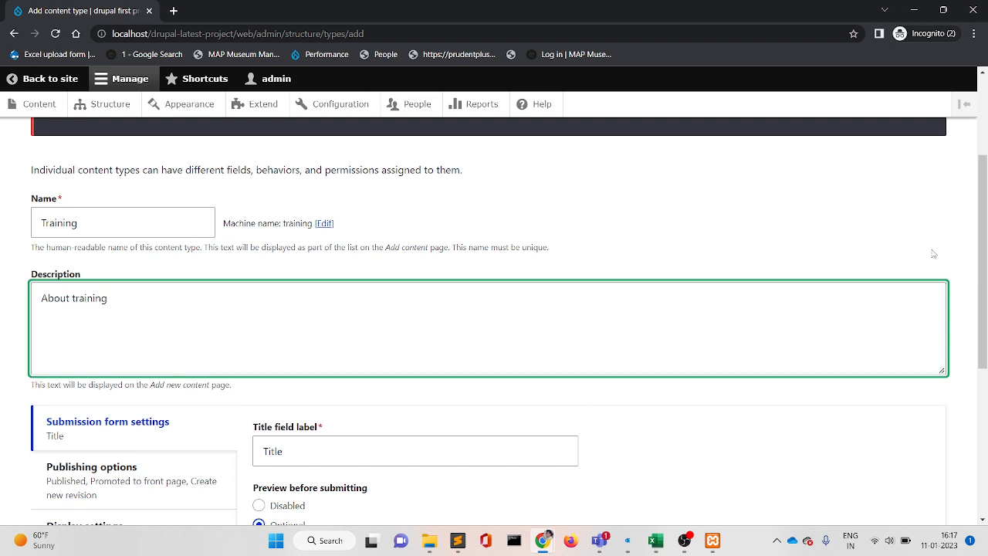
Step: Change the content type's title field label to "Training name"
{"action": "left_click_drag", "start_coordinate": [983, 208], "coordinate": [985, 299]}
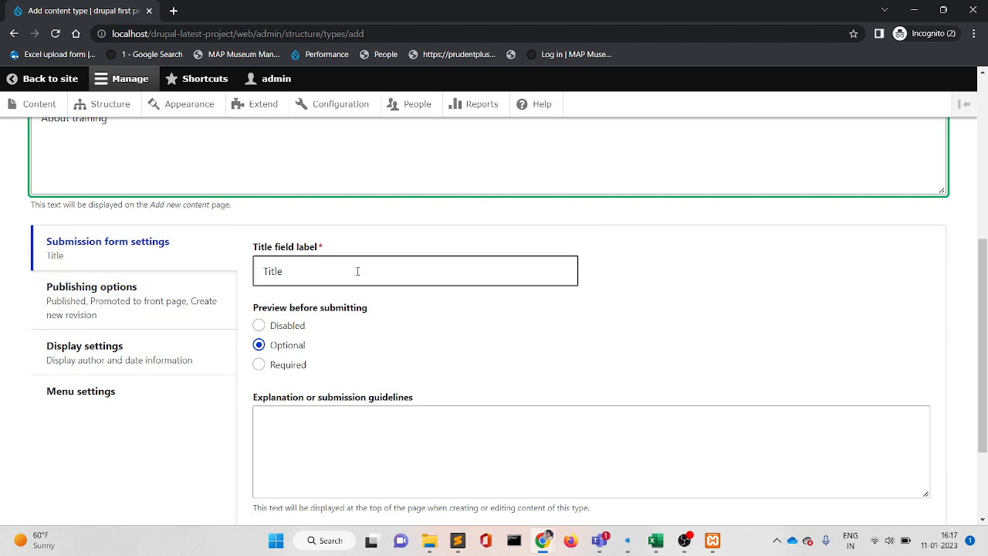
{"action": "left_click", "coordinate": [287, 267]}
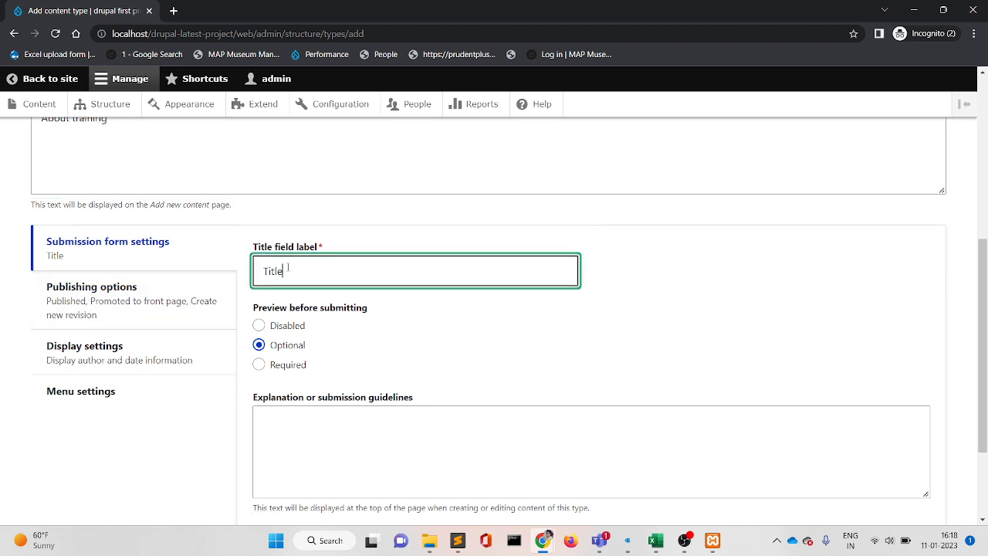
{"action": "left_click_drag", "start_coordinate": [294, 270], "coordinate": [254, 275]}
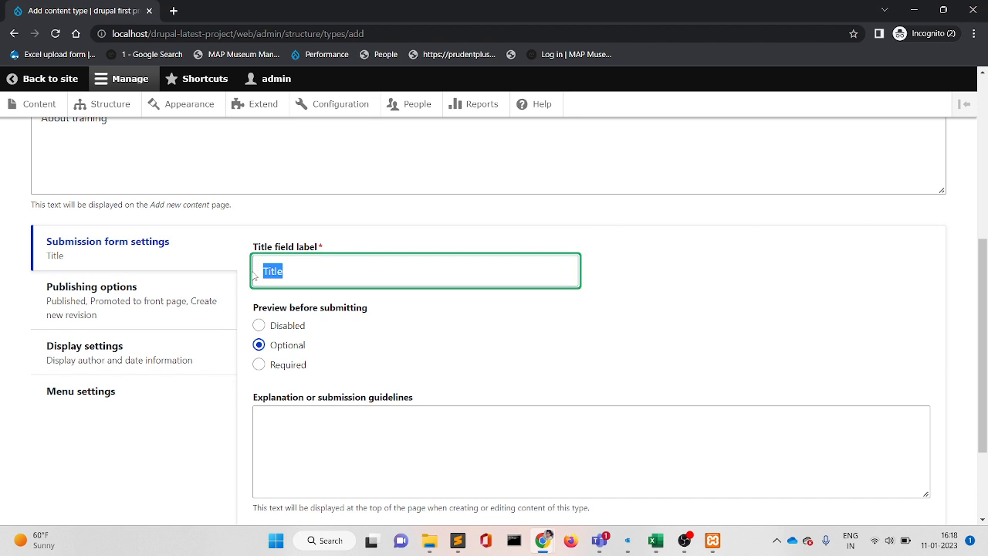
{"action": "key", "text": "BackSpace"}
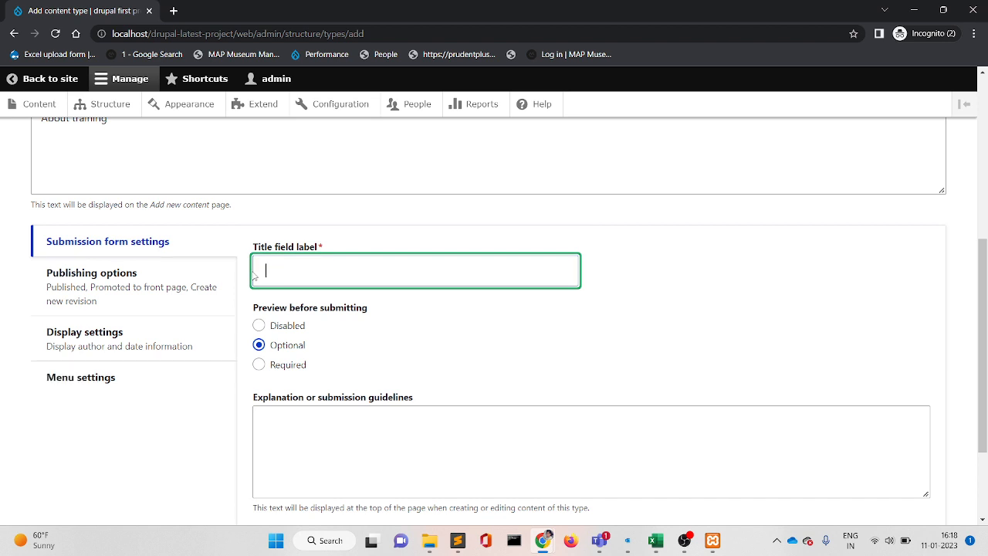
{"action": "type", "text": "training name"}
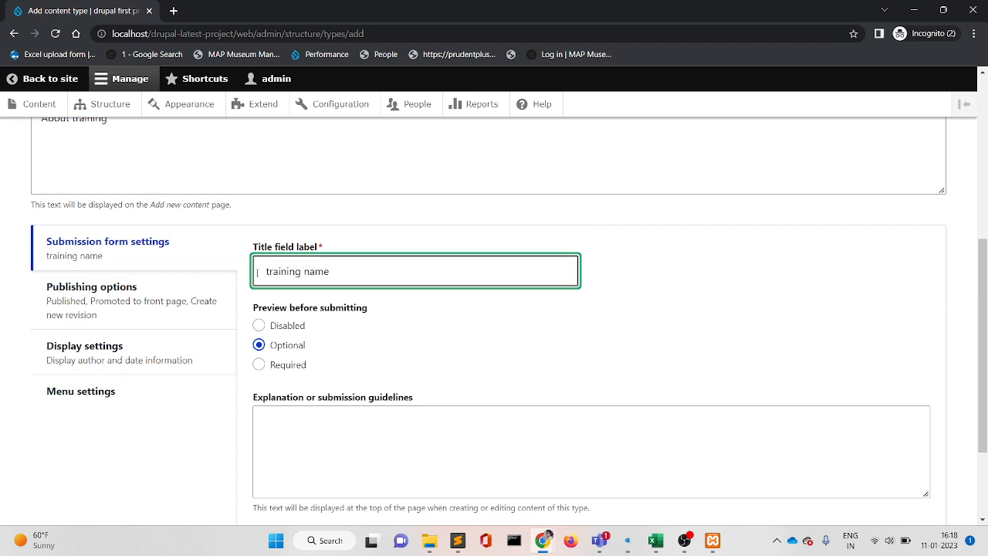
{"action": "left_click", "coordinate": [270, 272]}
{"action": "key", "text": "BackSpace"}
{"action": "type", "text": "T"}
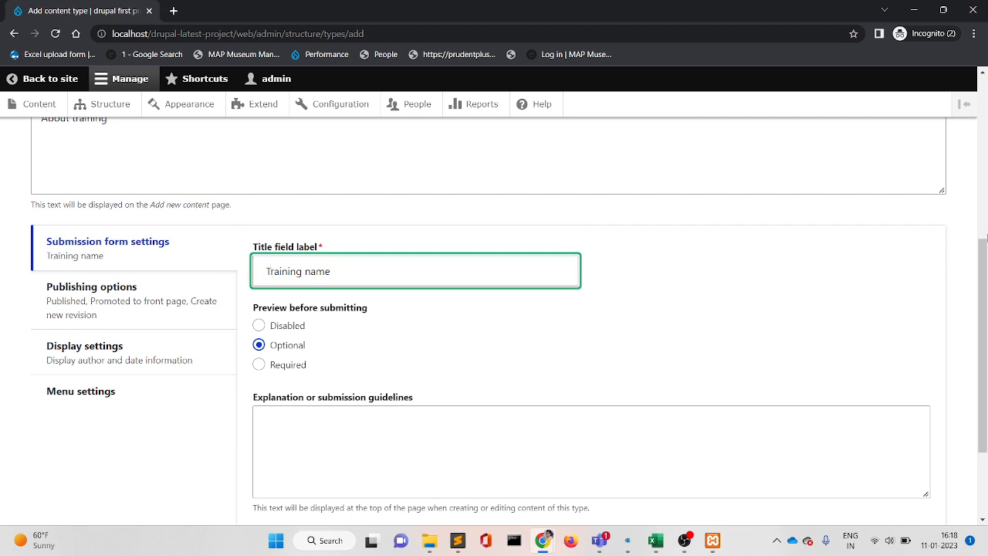
Step: Review the default publishing options and turn off the display of author and date information for the content type
{"action": "scroll", "coordinate": [986, 301], "scroll_direction": "up", "scroll_amount": 5}
{"action": "scroll", "coordinate": [986, 301], "scroll_direction": "down", "scroll_amount": 5}
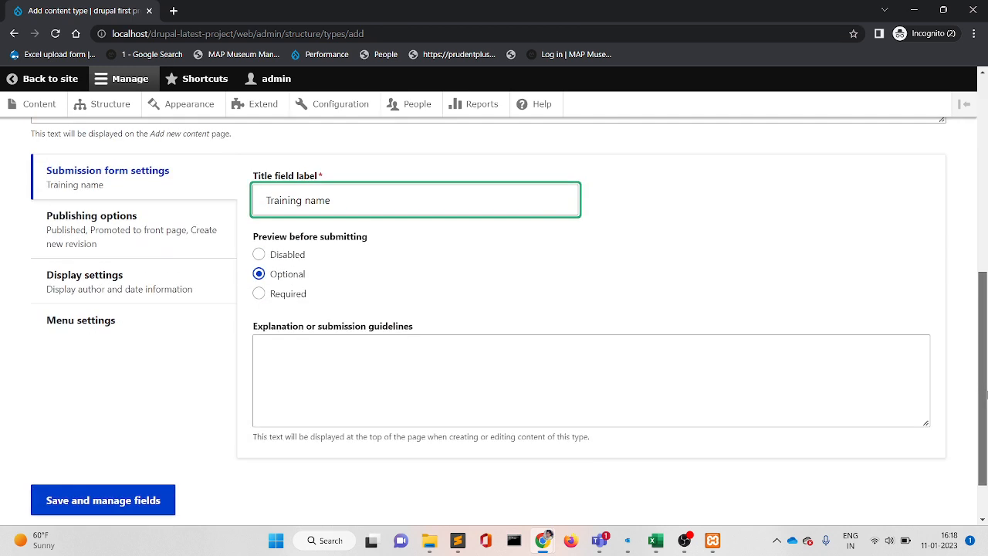
{"action": "left_click", "coordinate": [164, 228]}
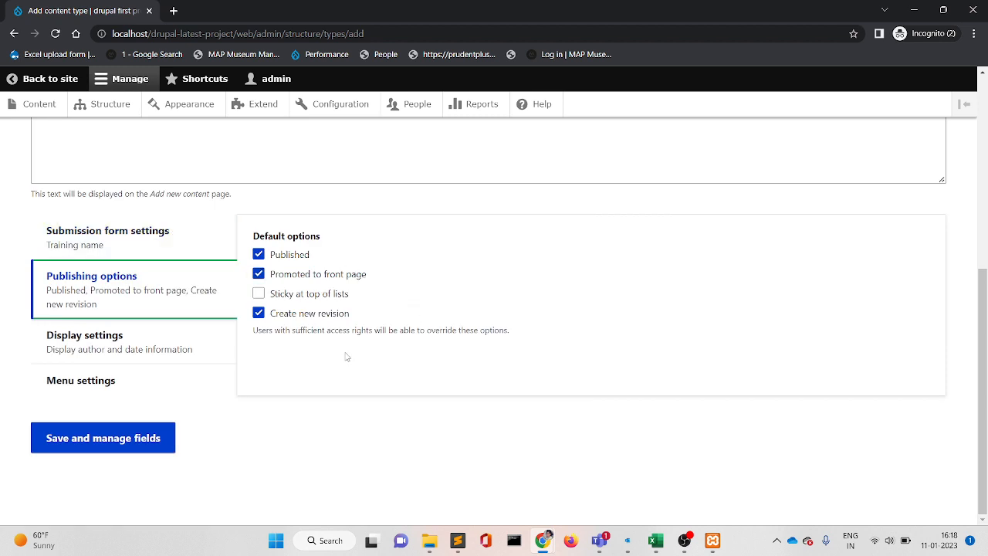
{"action": "left_click", "coordinate": [110, 348]}
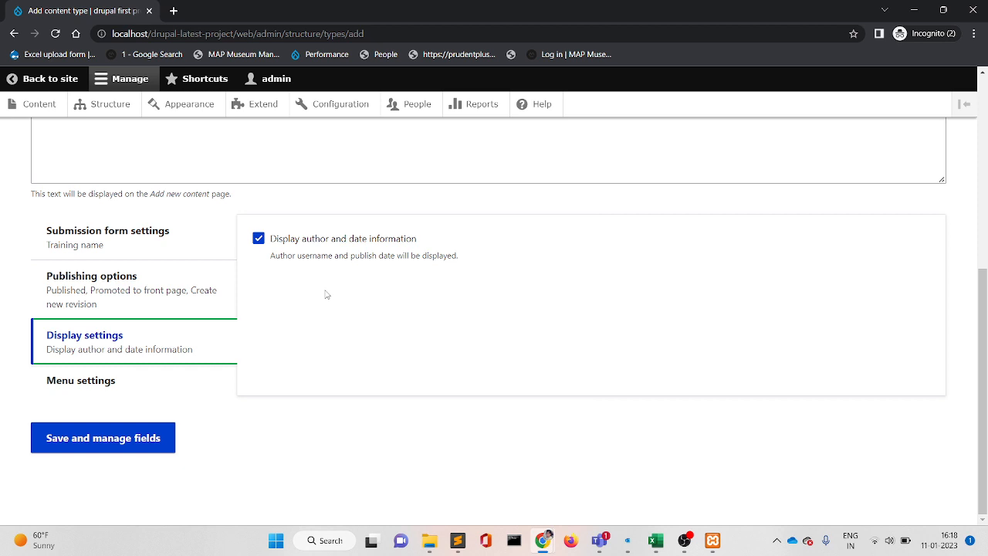
{"action": "left_click", "coordinate": [258, 239]}
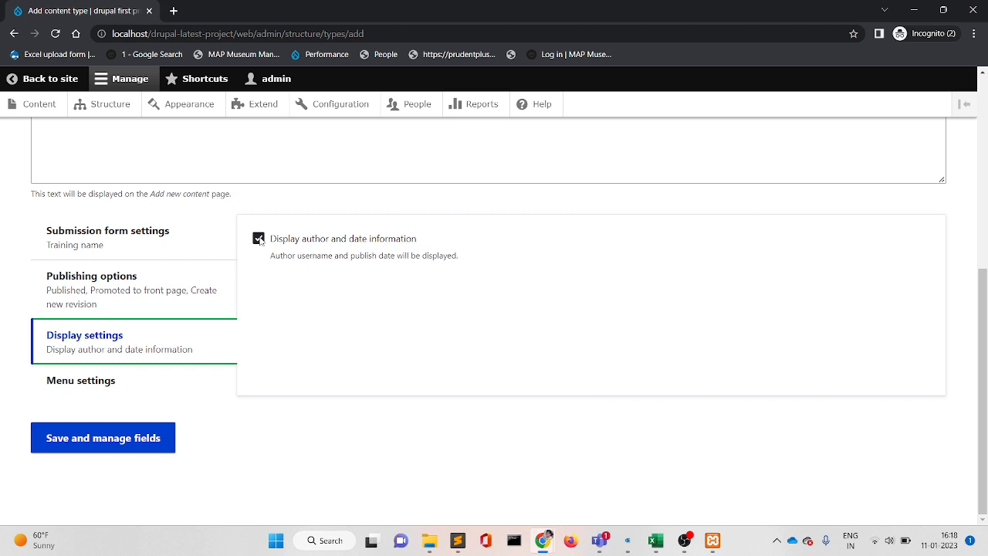
Step: Remove Main navigation from the content type's available menus and save it, continuing to its field management
{"action": "left_click", "coordinate": [128, 392]}
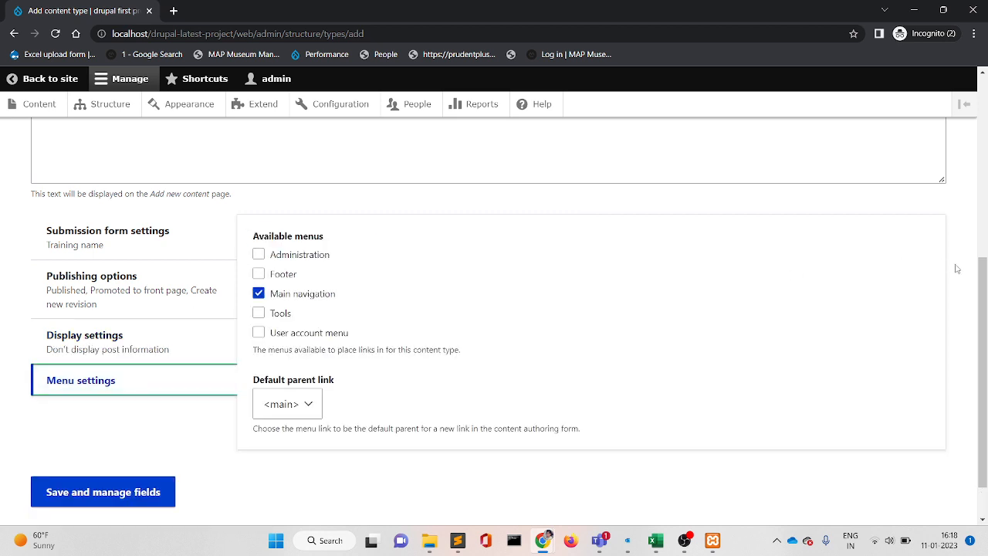
{"action": "scroll", "coordinate": [959, 282], "scroll_direction": "down", "scroll_amount": 1}
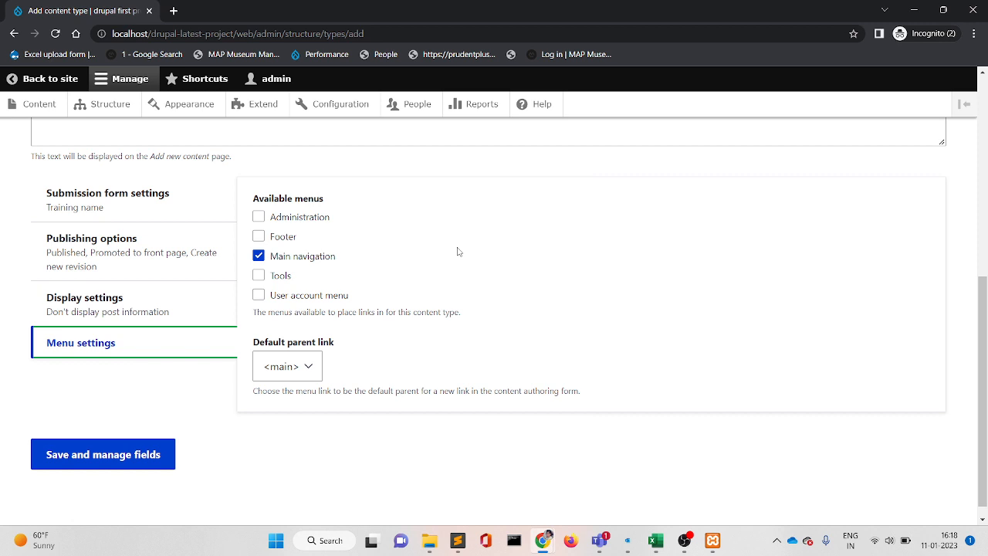
{"action": "left_click", "coordinate": [259, 256]}
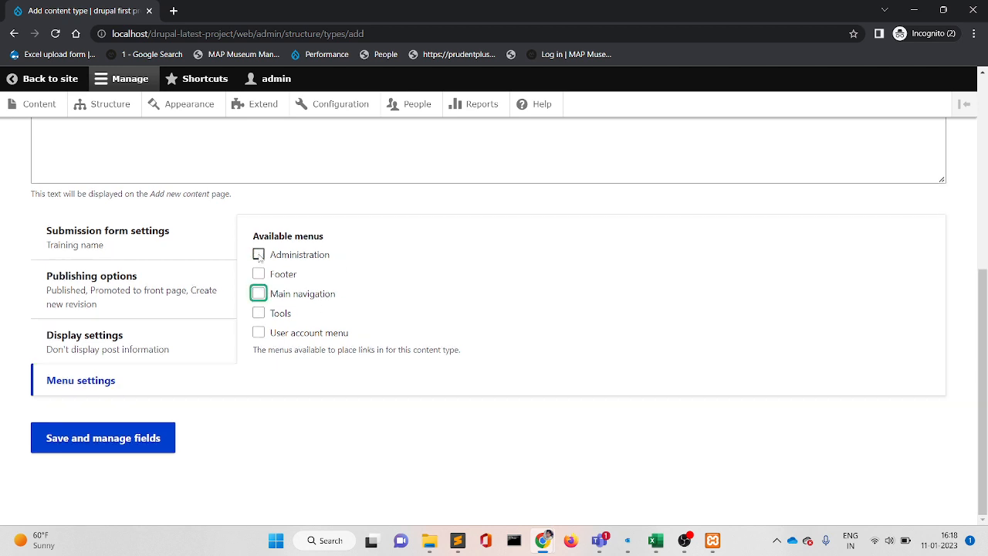
{"action": "left_click", "coordinate": [255, 436]}
{"action": "left_click", "coordinate": [120, 446]}
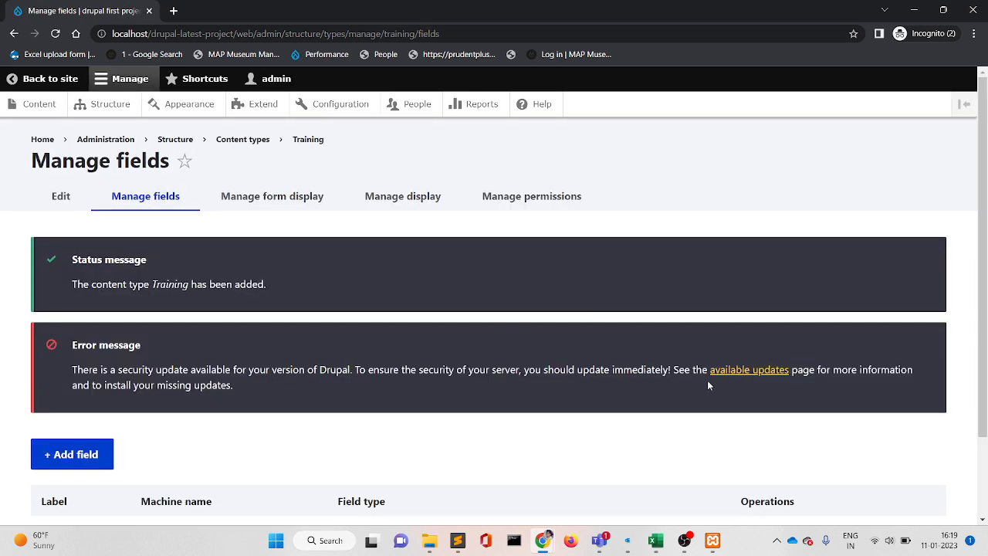
Step: Check the creation form for new Training content in a separate browser tab, then return to the content type's Manage fields page
{"action": "scroll", "coordinate": [986, 340], "scroll_direction": "down", "scroll_amount": 2}
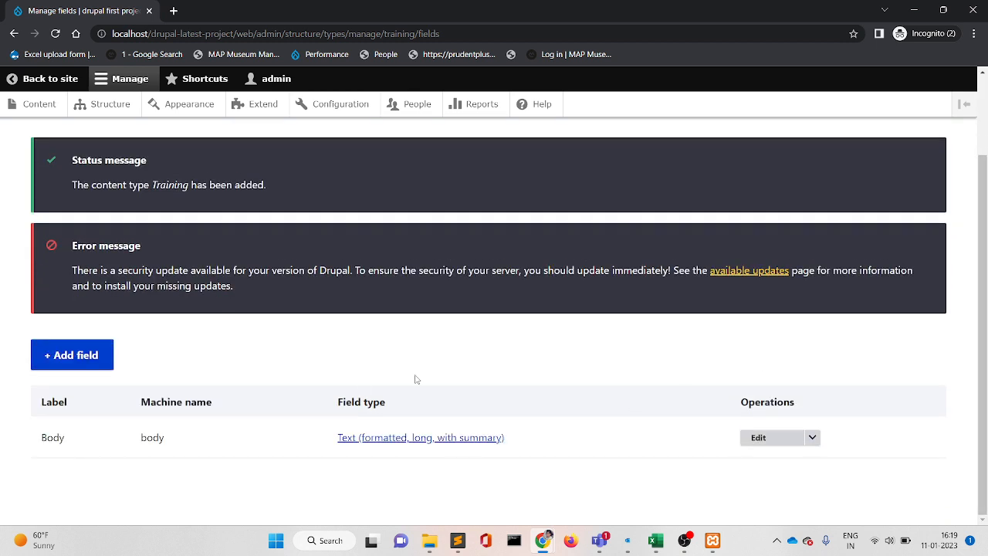
{"action": "left_click_drag", "start_coordinate": [248, 361], "coordinate": [104, 138]}
{"action": "right_click", "coordinate": [38, 108]}
{"action": "left_click", "coordinate": [45, 116]}
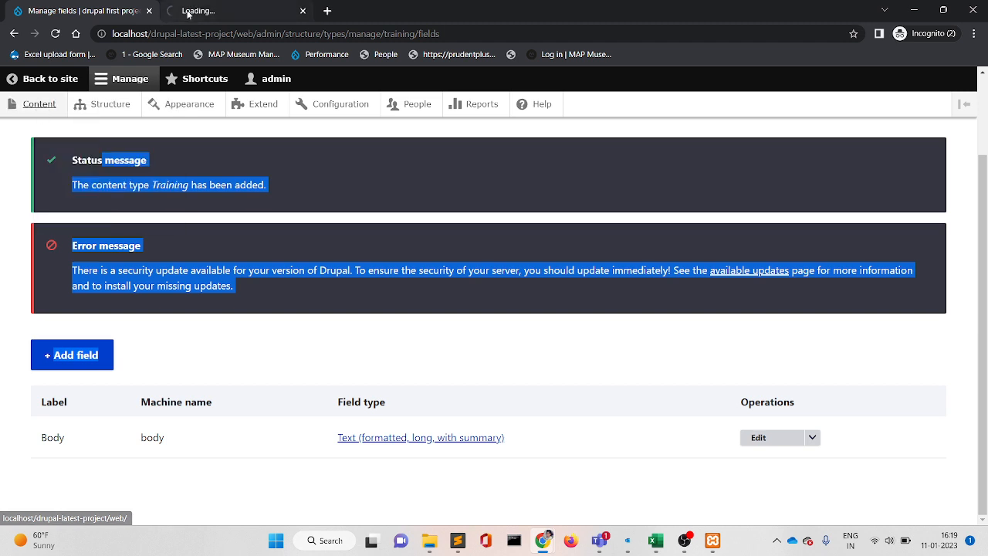
{"action": "left_click", "coordinate": [188, 11]}
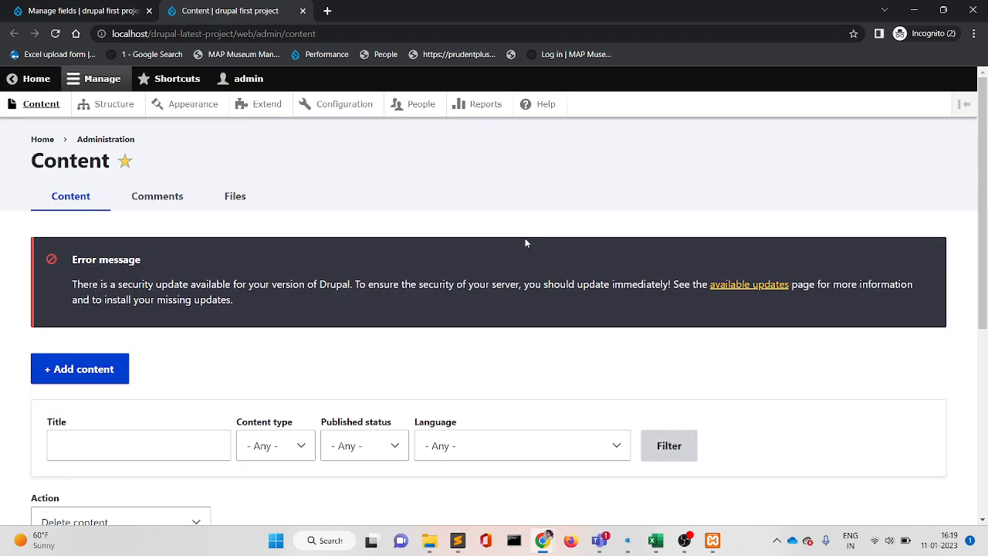
{"action": "left_click", "coordinate": [88, 376]}
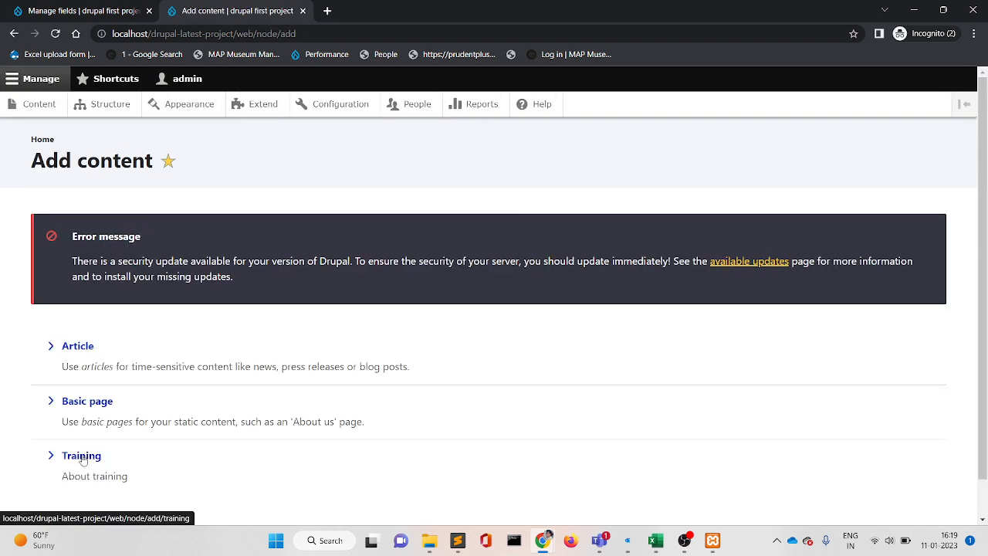
{"action": "left_click", "coordinate": [82, 460]}
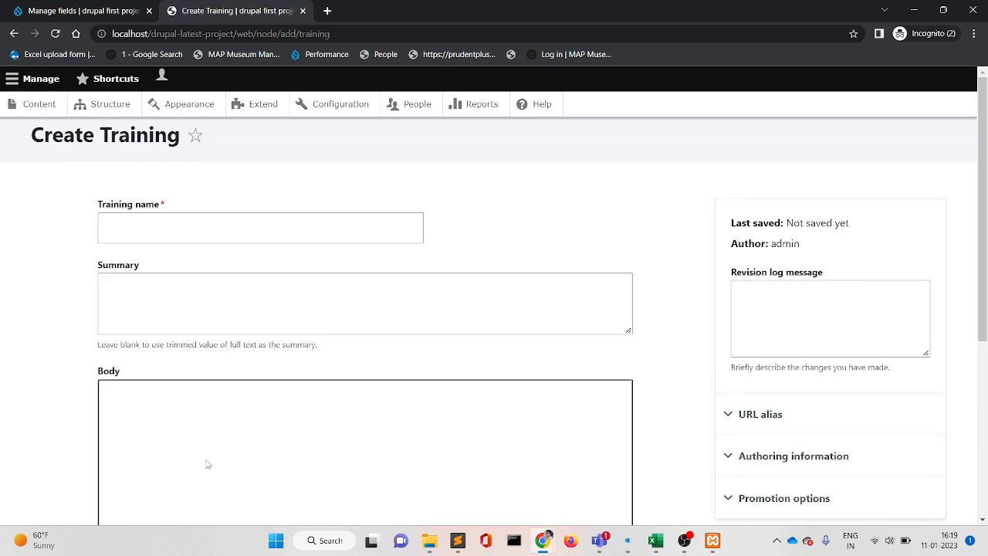
{"action": "scroll", "coordinate": [986, 189], "scroll_direction": "down", "scroll_amount": 2}
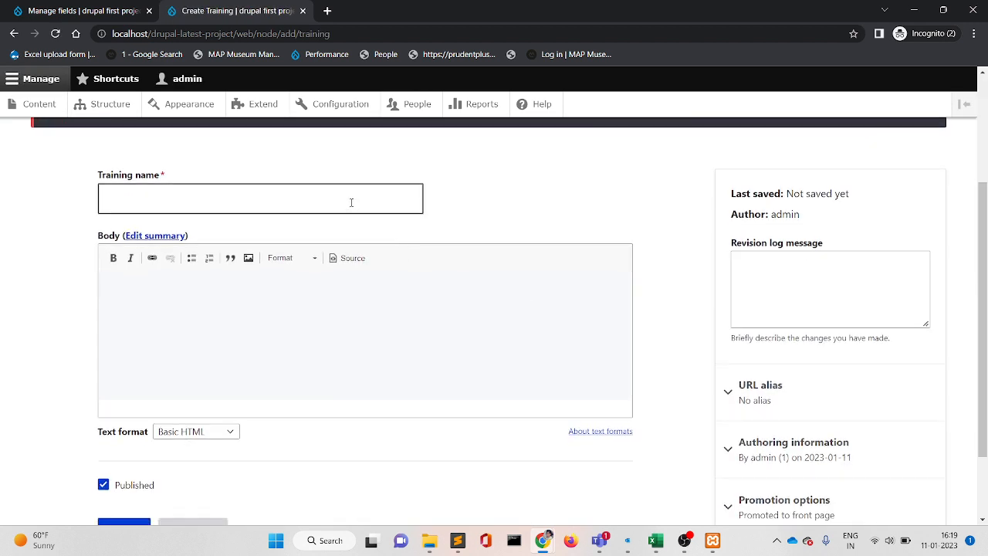
{"action": "left_click", "coordinate": [100, 17]}
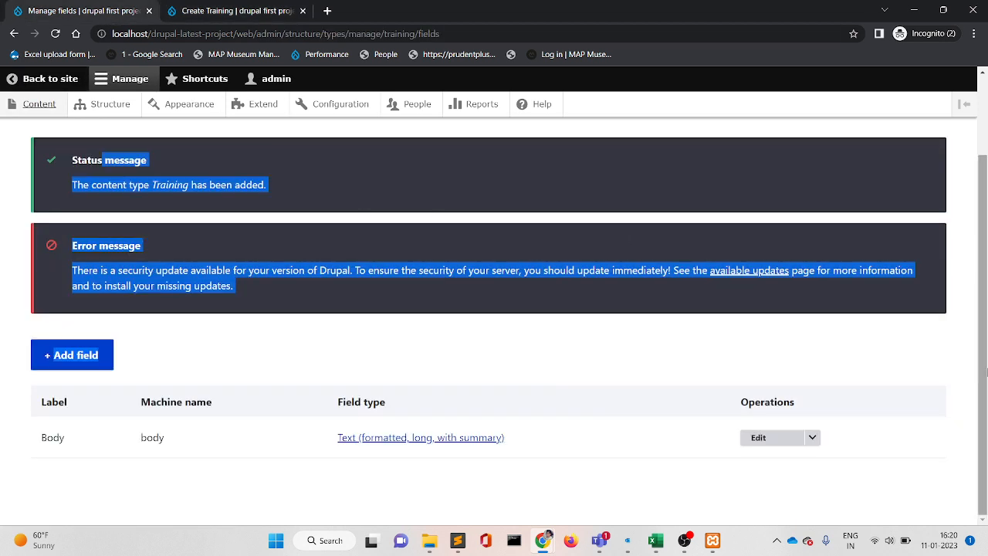
Step: Start adding a new field to the Training content type, choosing Text (plain) as its field type
{"action": "left_click", "coordinate": [441, 500]}
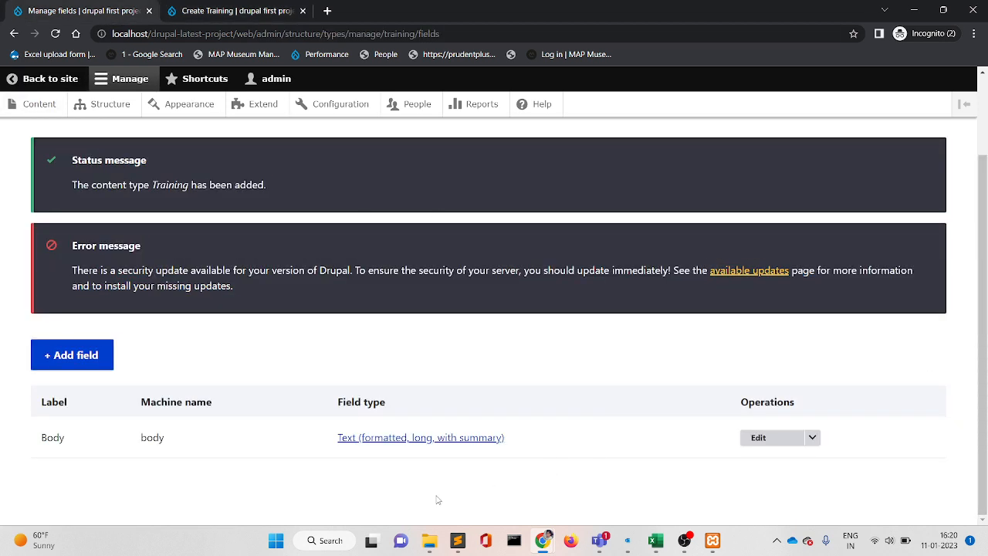
{"action": "left_click", "coordinate": [100, 355]}
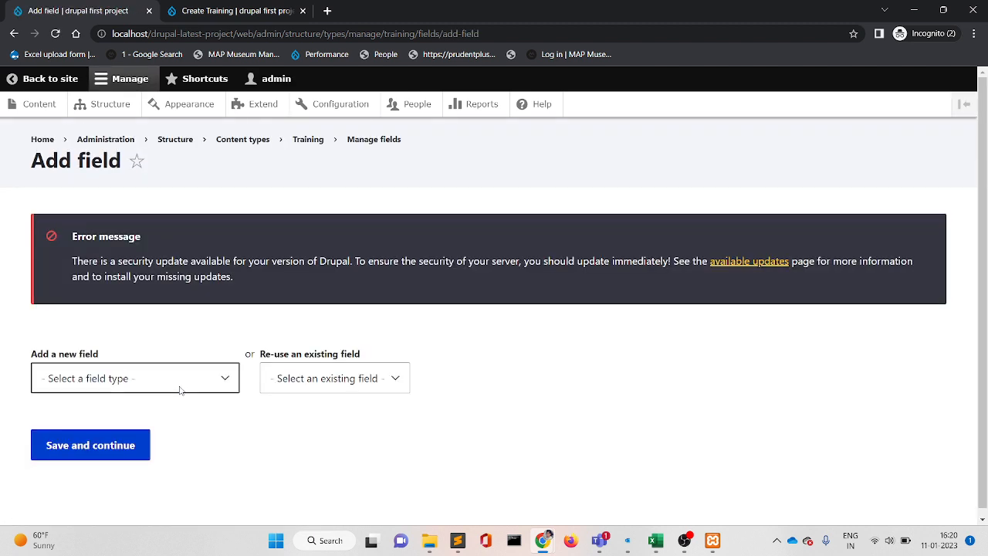
{"action": "left_click", "coordinate": [179, 390]}
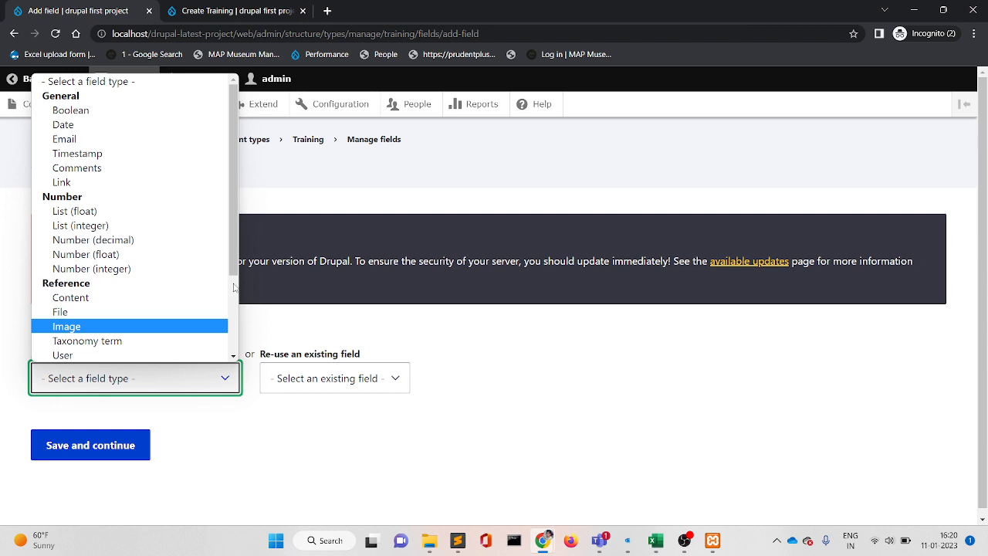
{"action": "left_click_drag", "start_coordinate": [234, 272], "coordinate": [234, 369]}
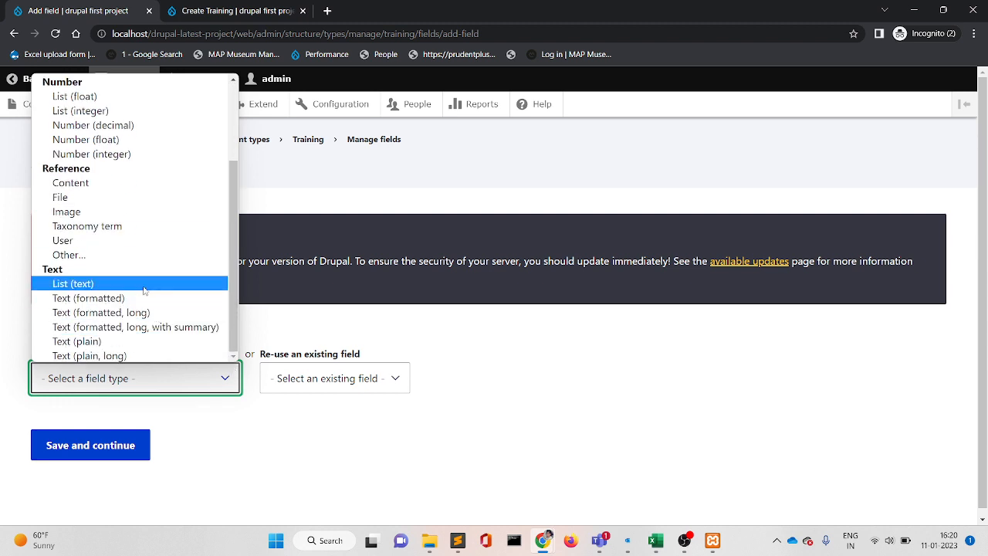
{"action": "left_click", "coordinate": [118, 341]}
Step: Label the new plain text field "Training second name" and continue to its field settings
{"action": "left_click", "coordinate": [85, 448]}
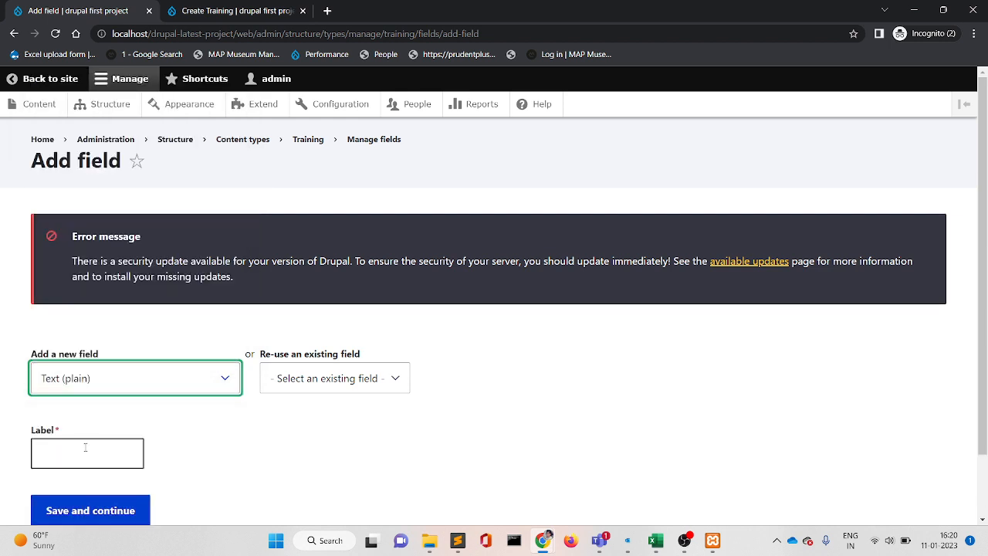
{"action": "type", "text": "Teainin"}
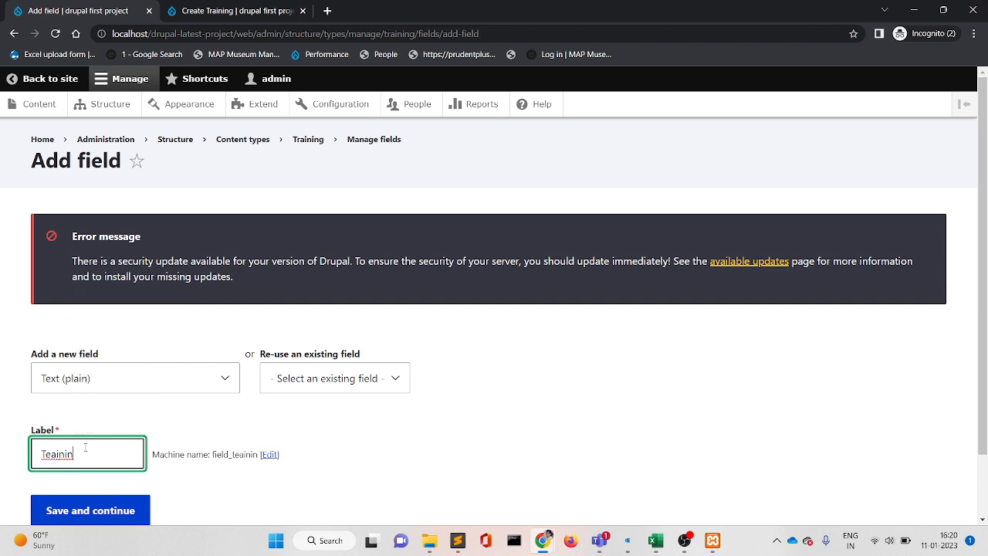
{"action": "type", "text": "g"}
{"action": "key", "text": "BackSpace"}
{"action": "key", "text": "BackSpace"}
{"action": "key", "text": "BackSpace"}
{"action": "key", "text": "BackSpace"}
{"action": "key", "text": "BackSpace"}
{"action": "key", "text": "BackSpace"}
{"action": "key", "text": "BackSpace"}
{"action": "key", "text": "BackSpace"}
{"action": "type", "text": "raining"}
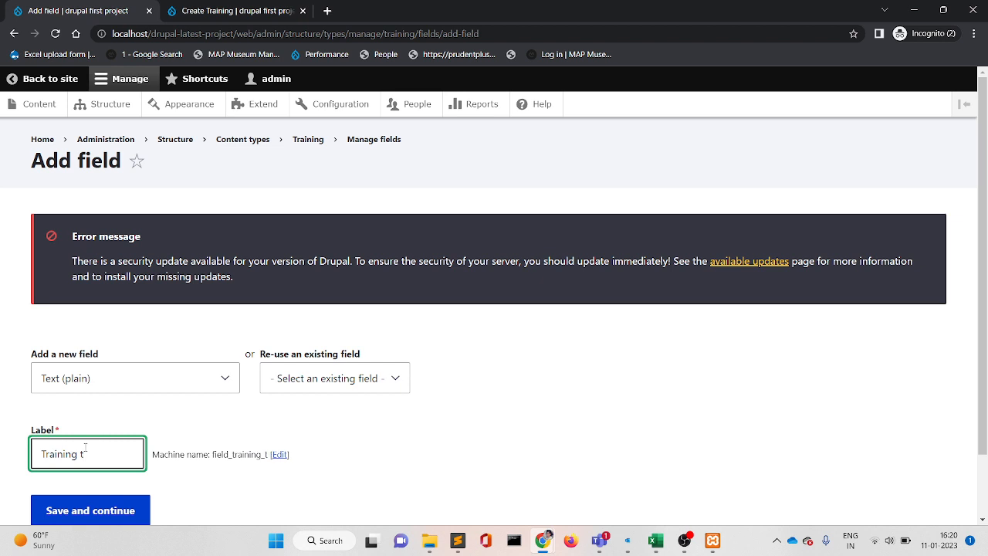
{"action": "type", "text": "title"}
{"action": "key", "text": "BackSpace"}
{"action": "type", "text": "second name"}
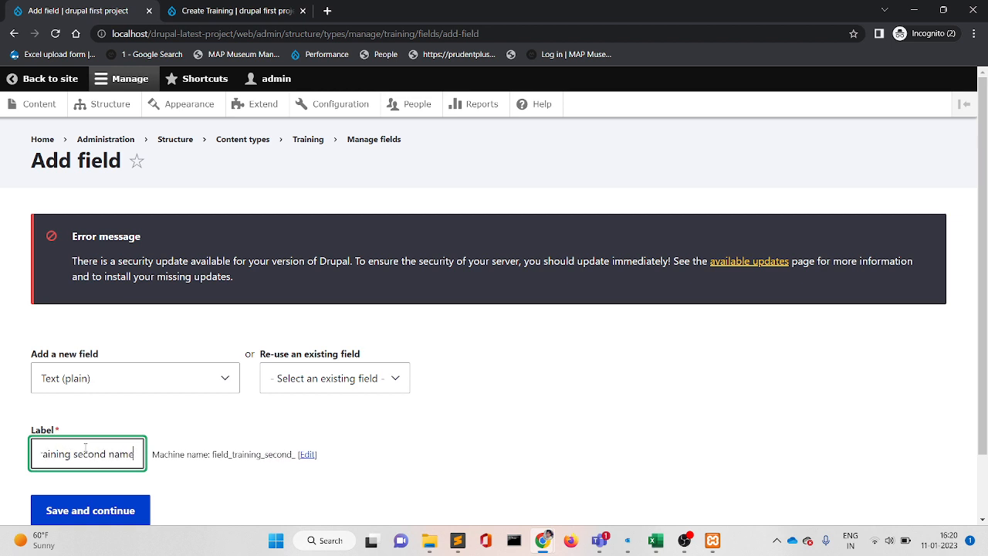
{"action": "left_click", "coordinate": [117, 509]}
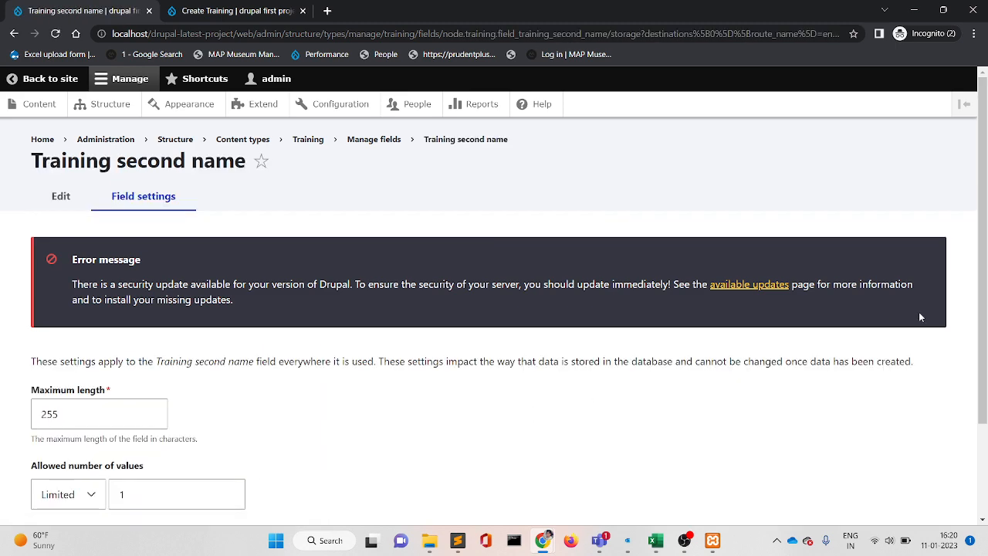
Step: Keep the allowed number of values Limited to 1 for the Training second name field and save its field settings
{"action": "scroll", "coordinate": [986, 236], "scroll_direction": "down", "scroll_amount": 2}
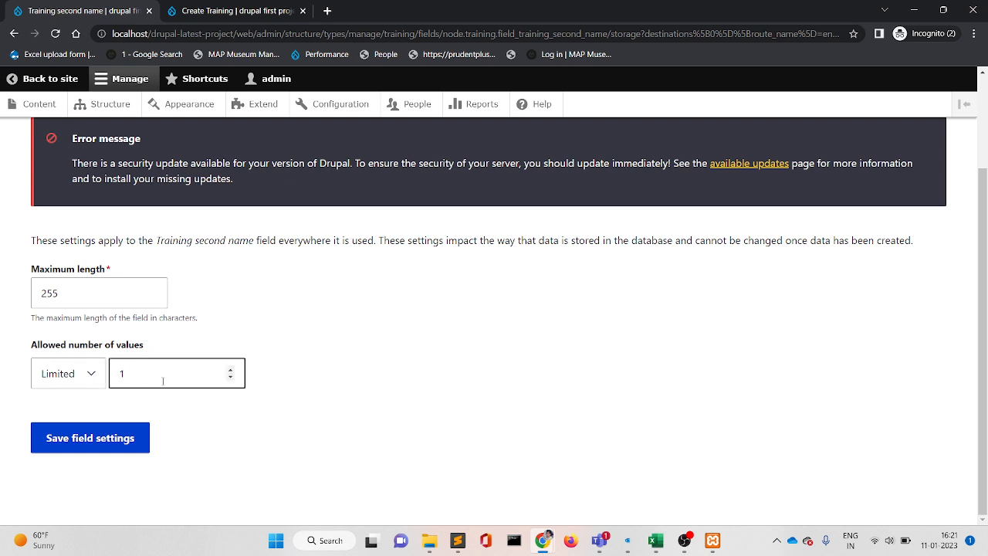
{"action": "left_click", "coordinate": [98, 376]}
{"action": "left_click", "coordinate": [70, 414]}
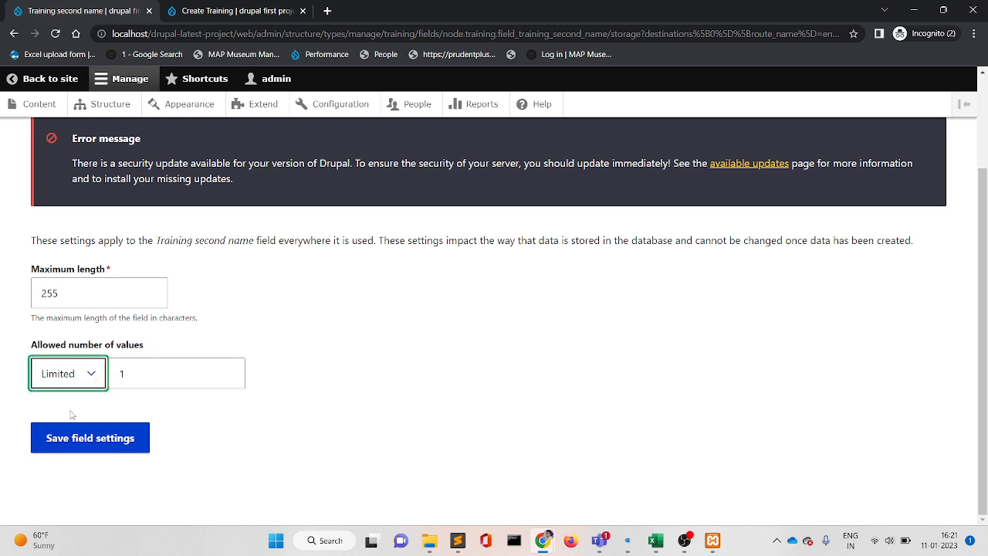
{"action": "left_click", "coordinate": [93, 377]}
{"action": "left_click", "coordinate": [85, 394]}
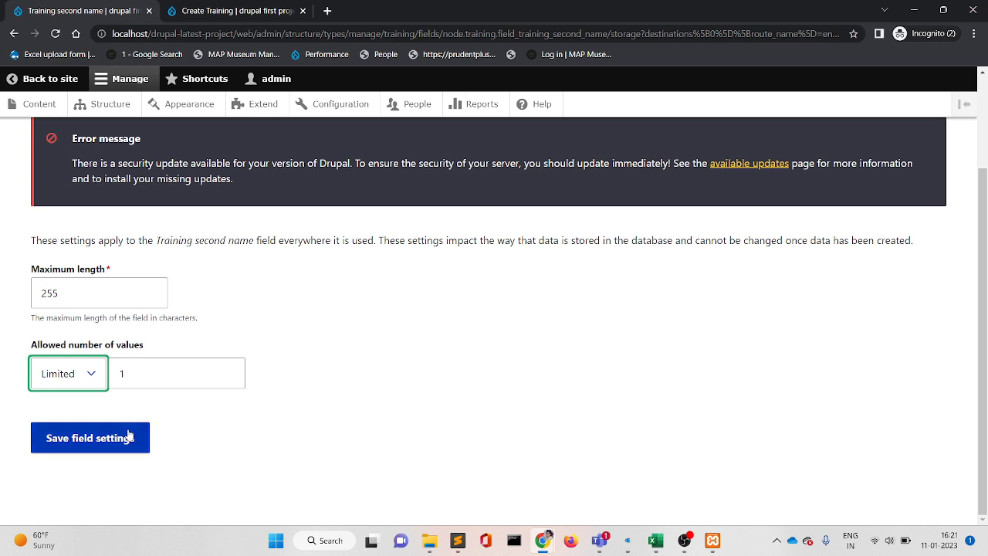
{"action": "left_click", "coordinate": [91, 440]}
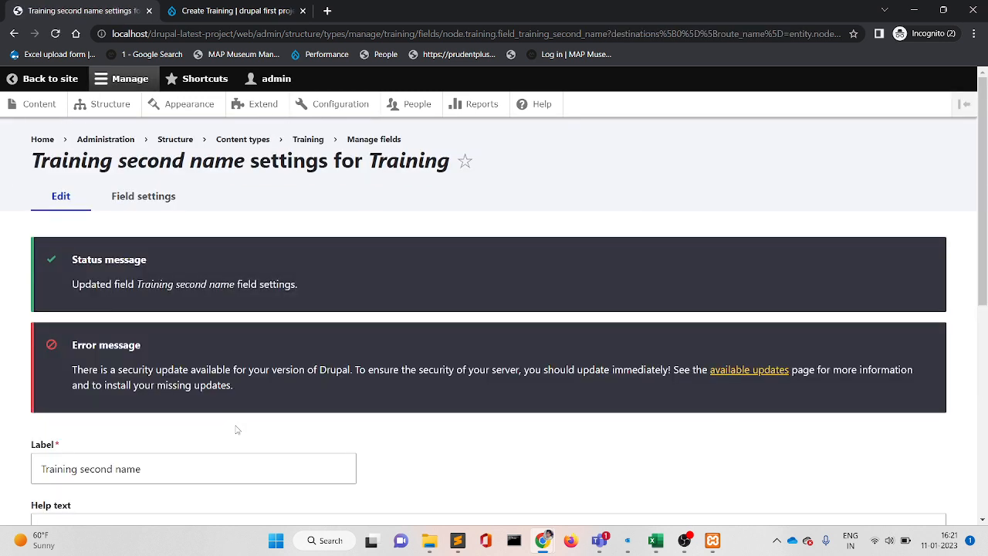
Step: Leave the Training second name field optional with an empty default value and save its settings
{"action": "scroll", "coordinate": [973, 278], "scroll_direction": "down", "scroll_amount": 3}
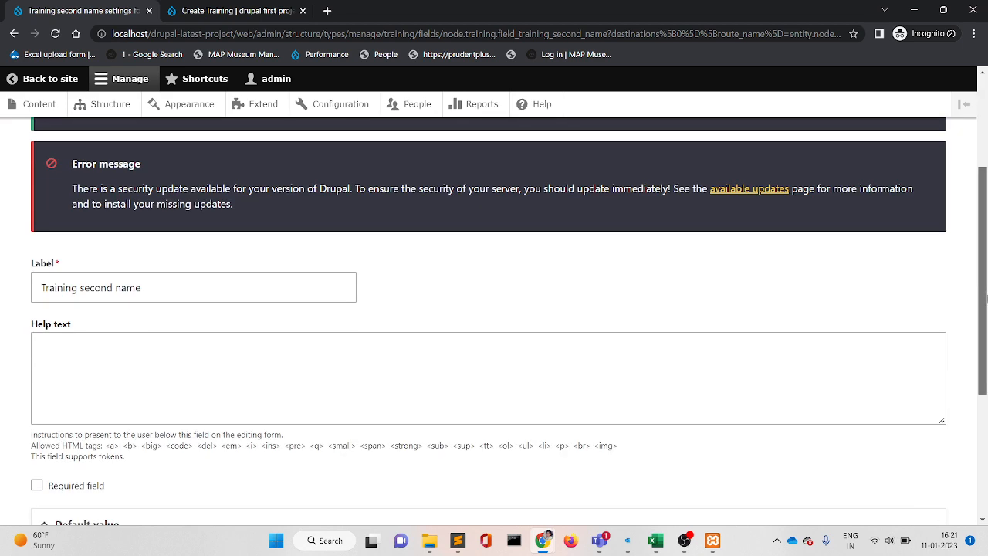
{"action": "scroll", "coordinate": [986, 347], "scroll_direction": "down", "scroll_amount": 1}
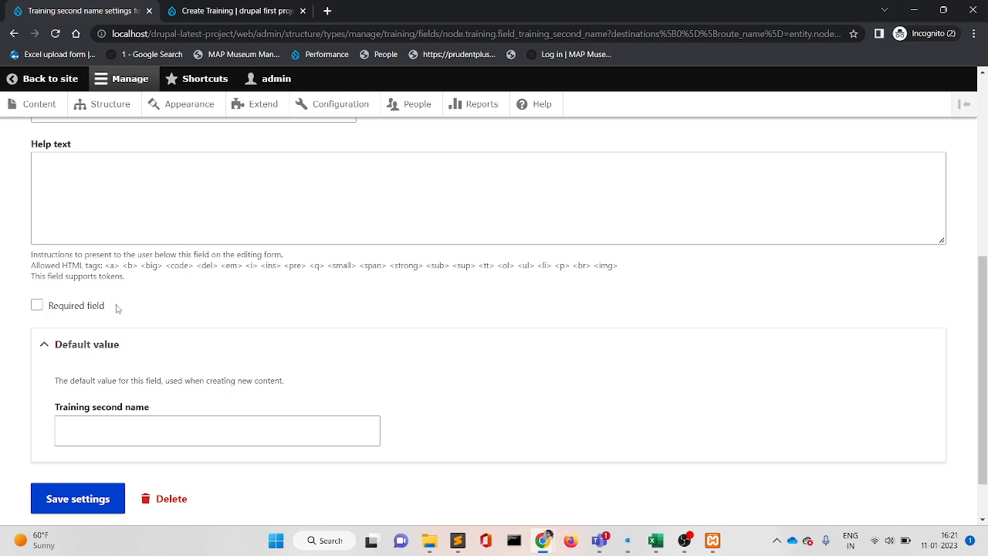
{"action": "left_click", "coordinate": [37, 306]}
{"action": "left_click", "coordinate": [37, 306]}
{"action": "left_click", "coordinate": [133, 429]}
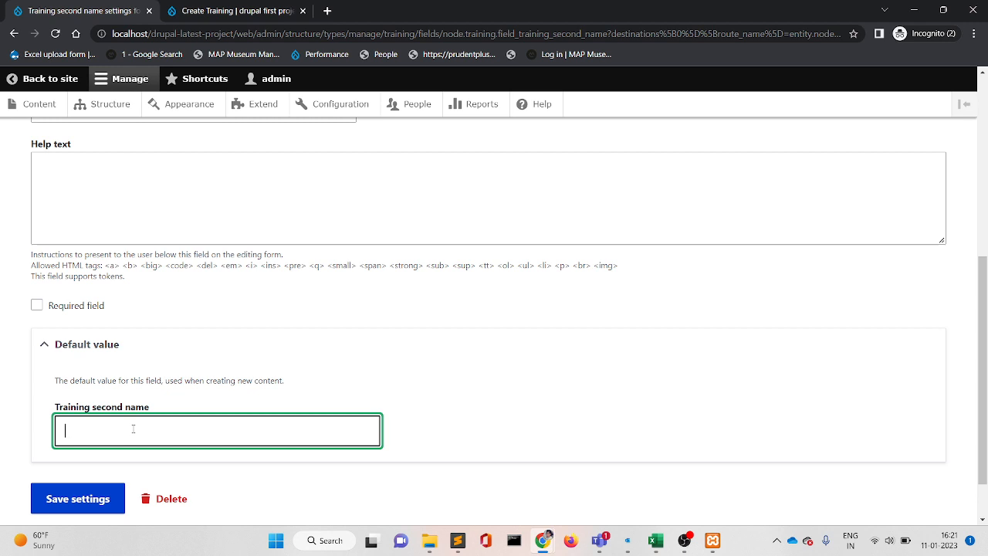
{"action": "left_click", "coordinate": [95, 499]}
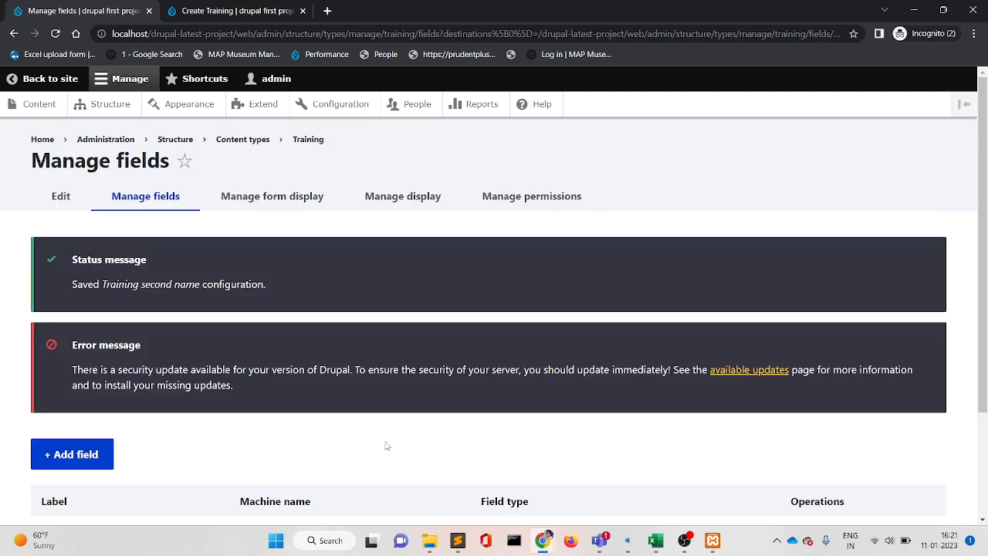
Step: Reload the Create Training form in the other browser tab to check for the Training second name field, then return to Manage fields
{"action": "scroll", "coordinate": [986, 224], "scroll_direction": "down", "scroll_amount": 2}
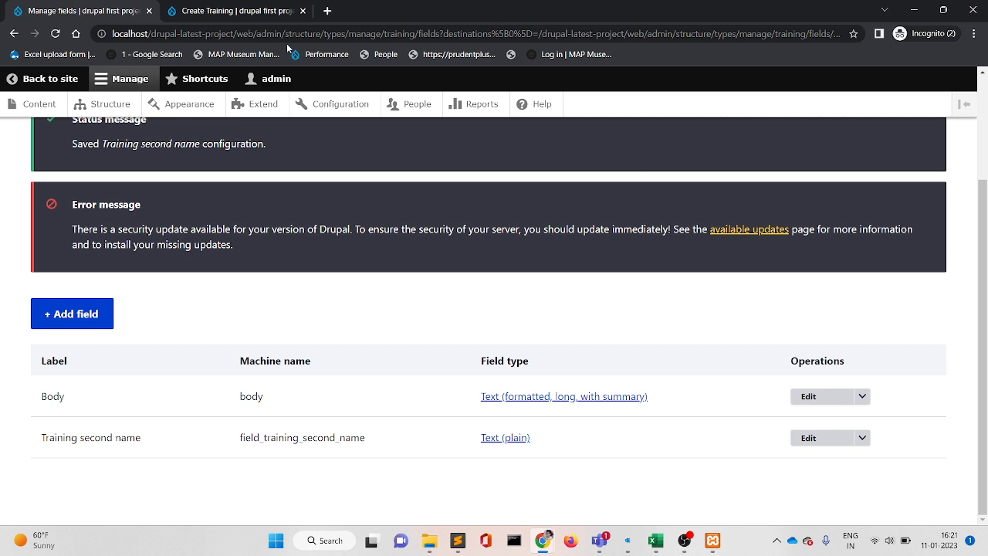
{"action": "left_click", "coordinate": [241, 11]}
{"action": "left_click", "coordinate": [239, 36]}
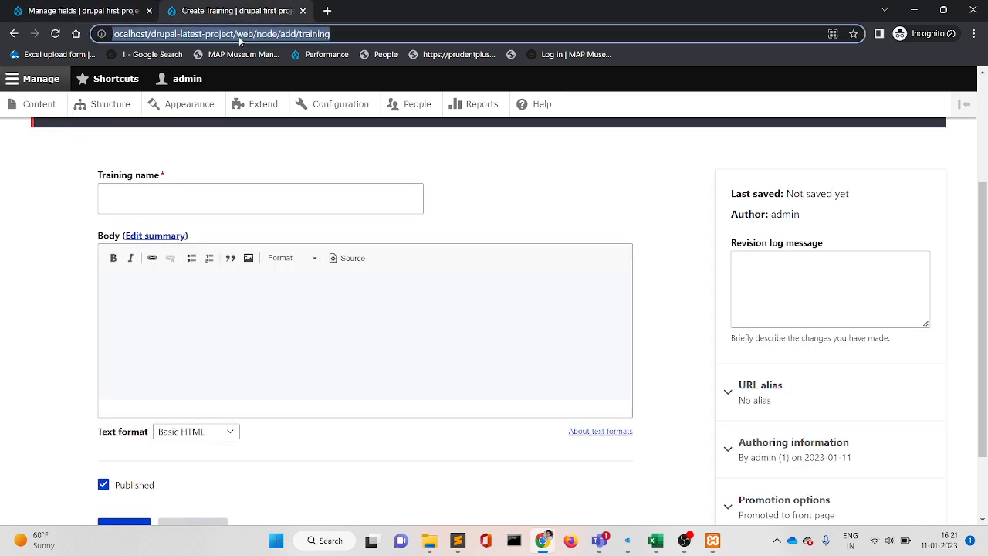
{"action": "key", "text": "Return"}
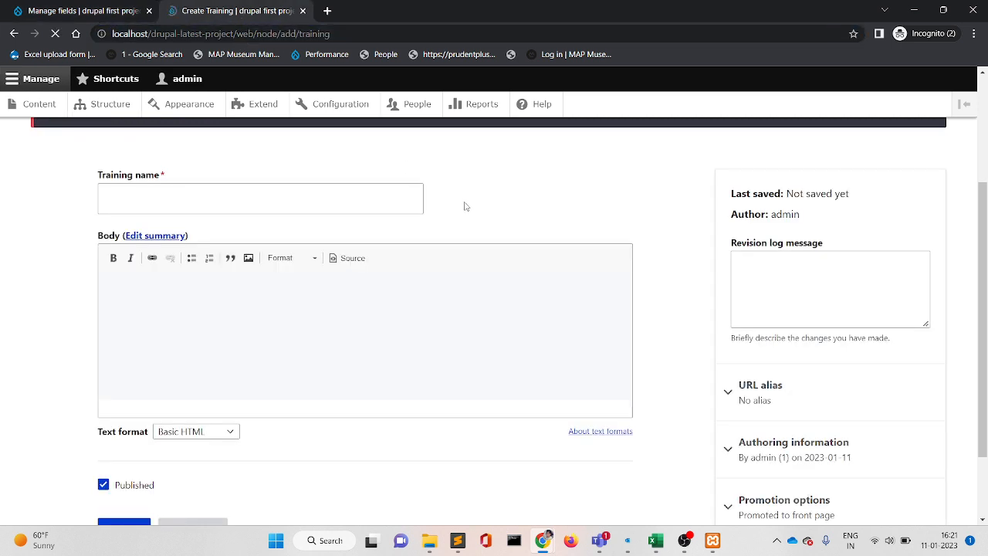
{"action": "scroll", "coordinate": [985, 272], "scroll_direction": "down", "scroll_amount": 2}
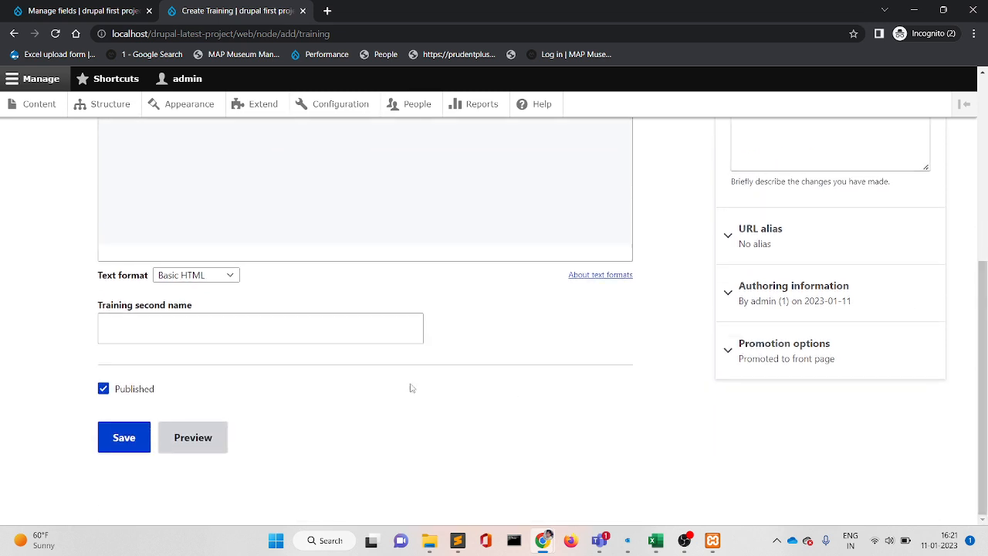
{"action": "left_click", "coordinate": [271, 331]}
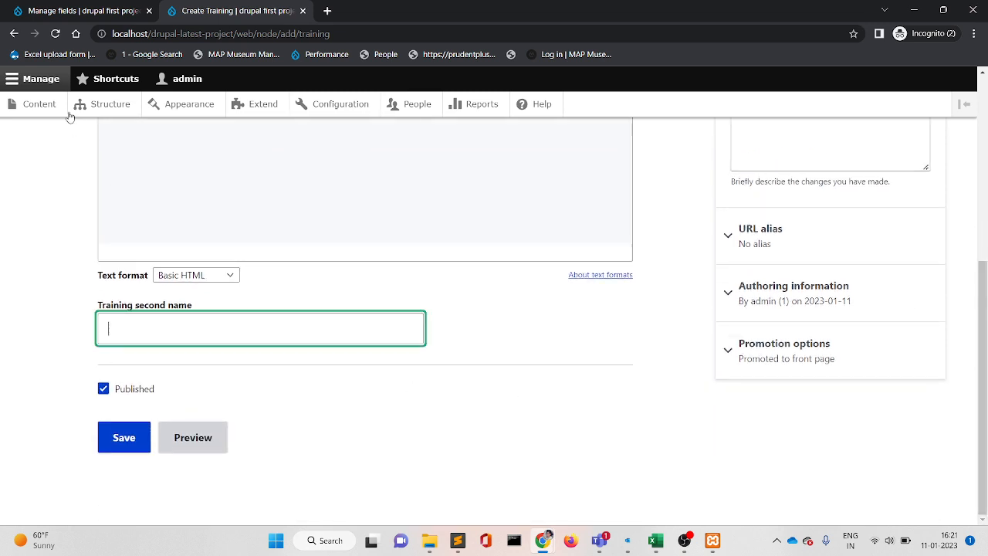
{"action": "left_click", "coordinate": [56, 11]}
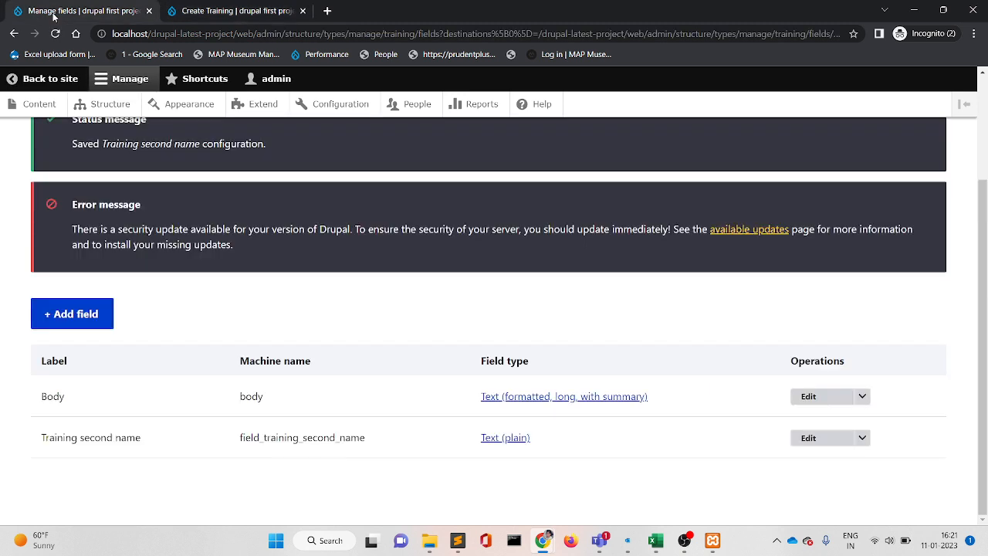
Step: Add a new Image field labelled "Training Image" to the content type and continue to its field settings
{"action": "left_click", "coordinate": [76, 313]}
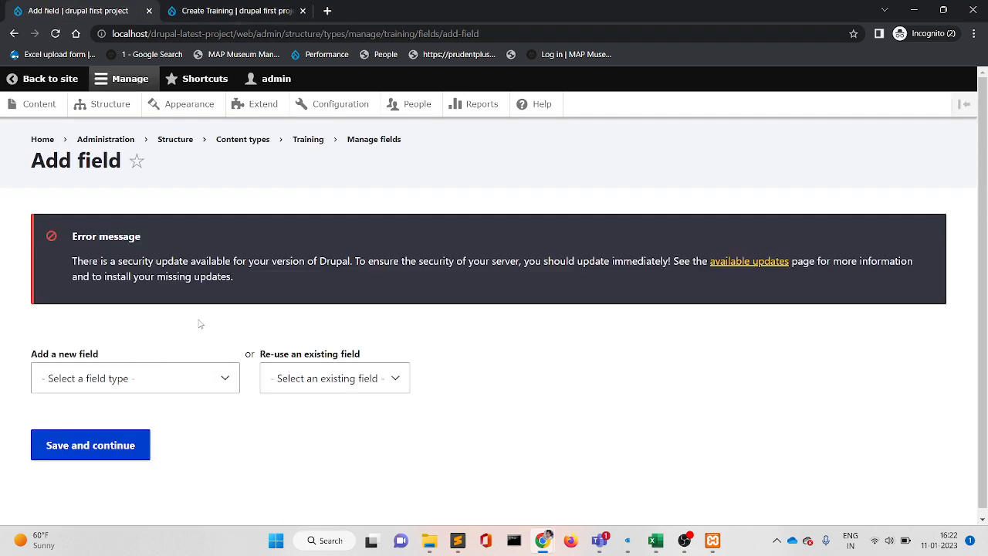
{"action": "left_click", "coordinate": [160, 380]}
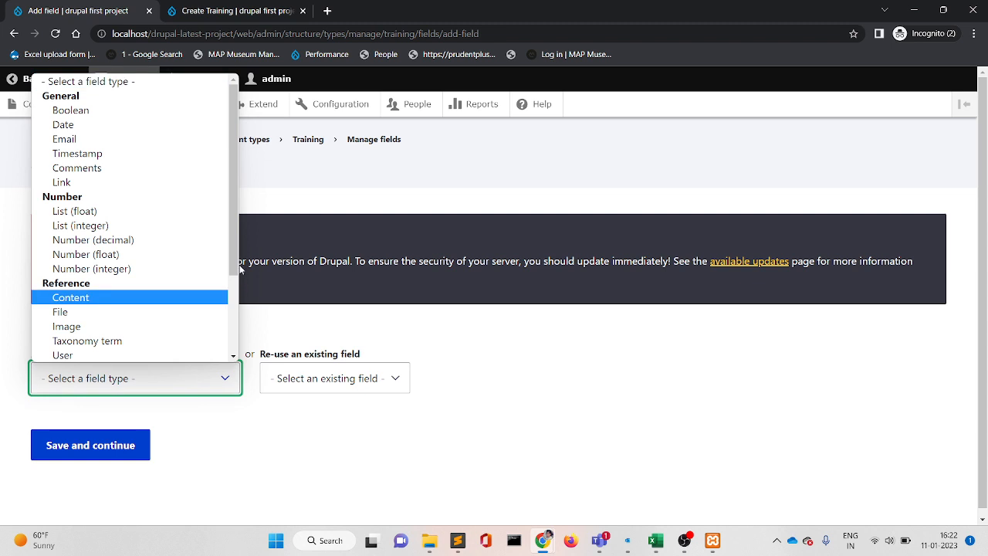
{"action": "scroll", "coordinate": [234, 228], "scroll_direction": "down", "scroll_amount": 3}
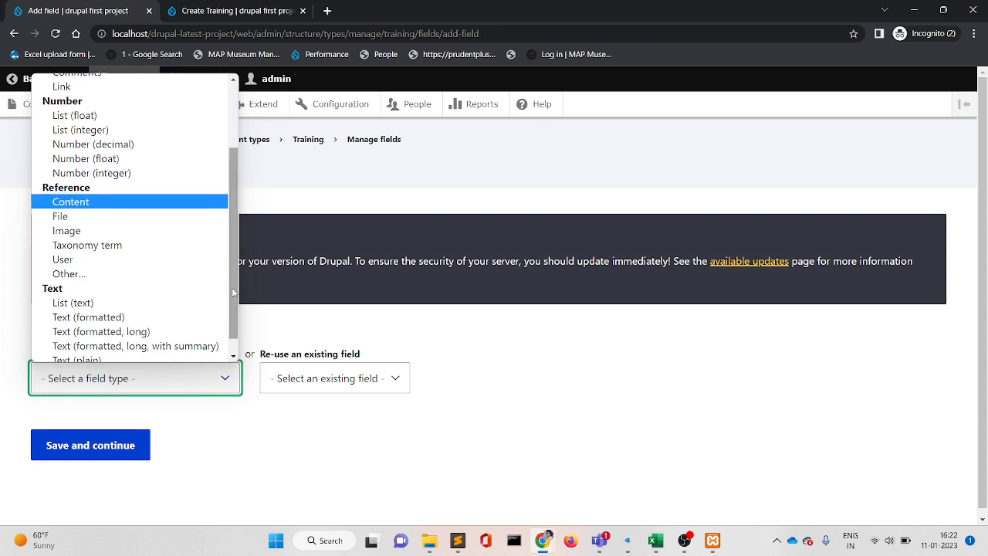
{"action": "left_click", "coordinate": [142, 232]}
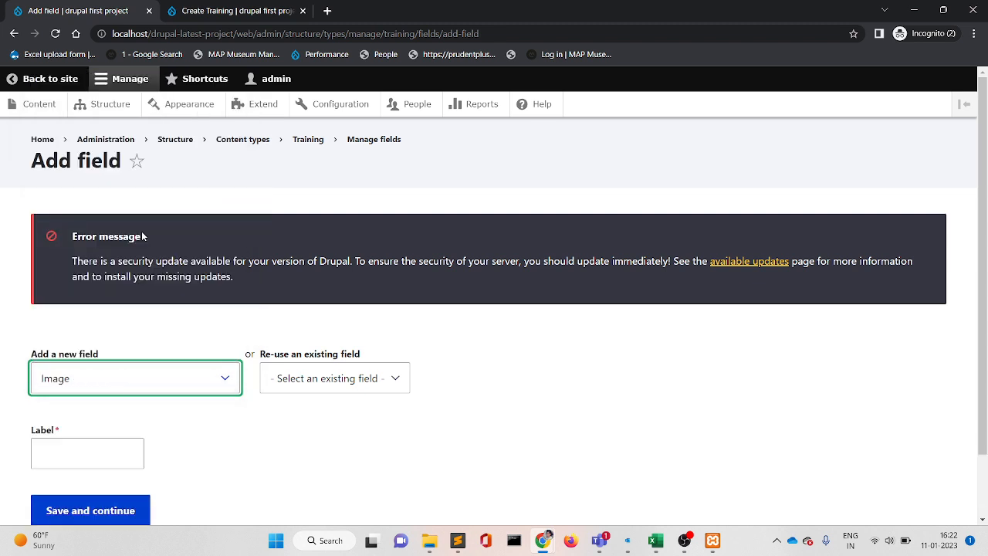
{"action": "left_click", "coordinate": [82, 454]}
{"action": "type", "text": "Training"}
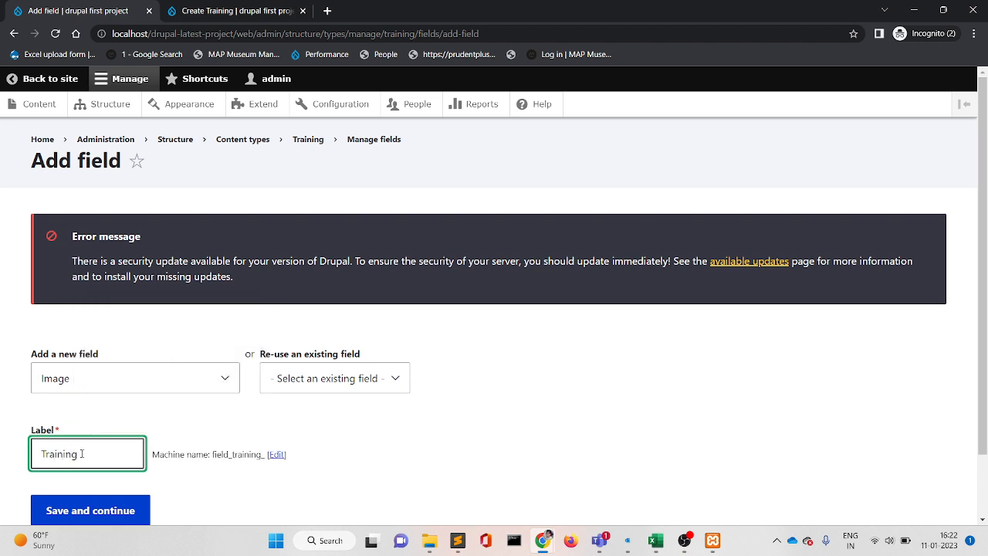
{"action": "type", "text": " Image"}
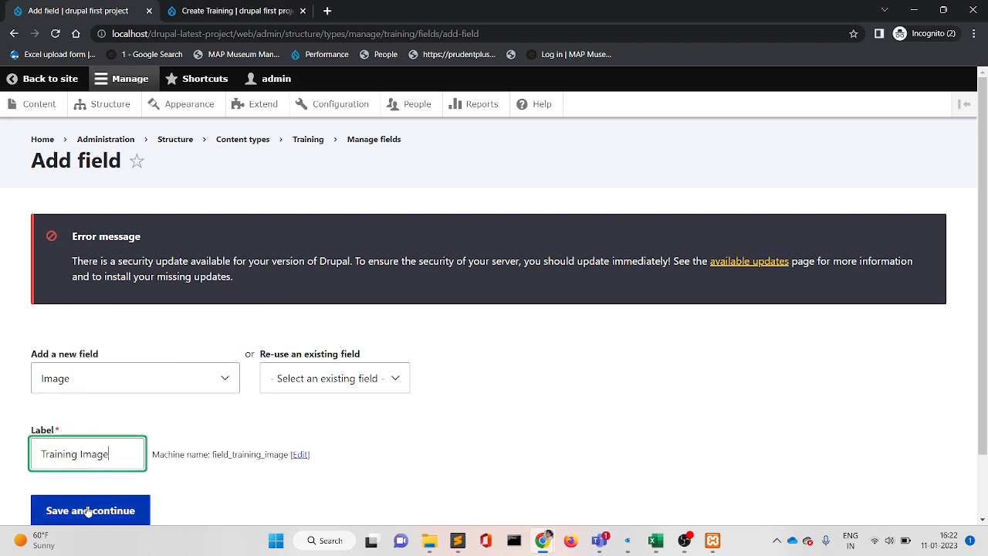
{"action": "left_click", "coordinate": [85, 510]}
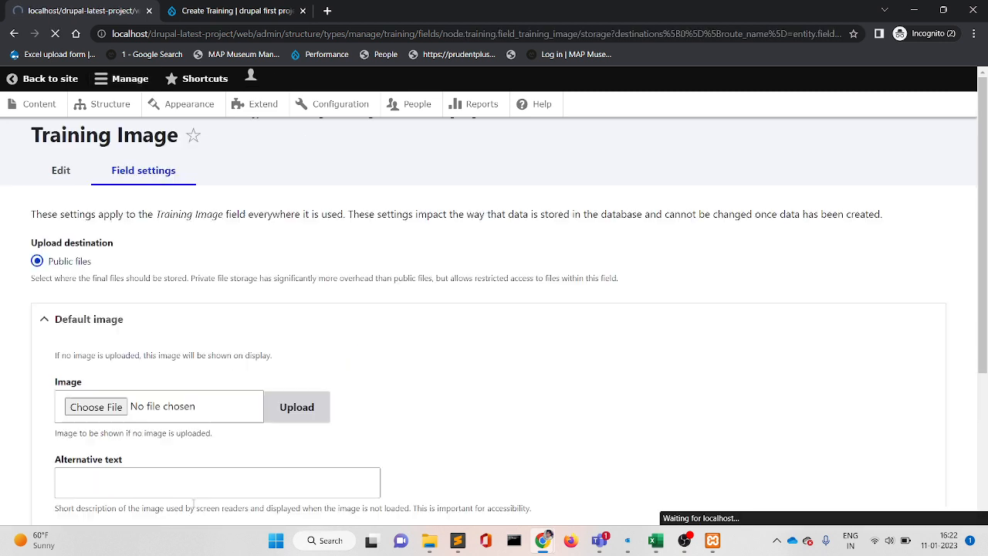
Step: Review the Training Image field's upload destination, default image and allowed values, then save the field settings with their defaults
{"action": "scroll", "coordinate": [986, 228], "scroll_direction": "down", "scroll_amount": 2}
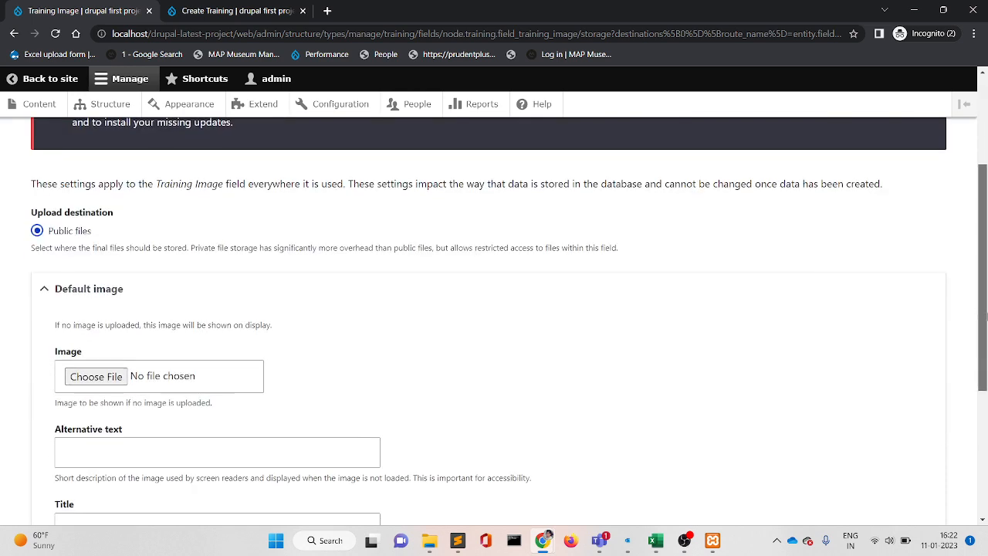
{"action": "scroll", "coordinate": [513, 405], "scroll_direction": "down", "scroll_amount": 3}
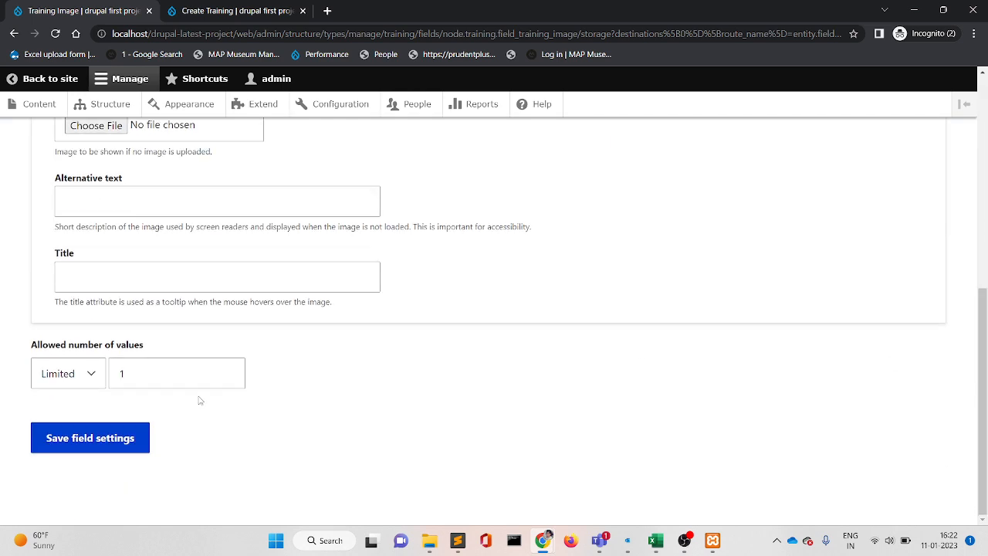
{"action": "left_click", "coordinate": [163, 203]}
{"action": "left_click", "coordinate": [151, 287]}
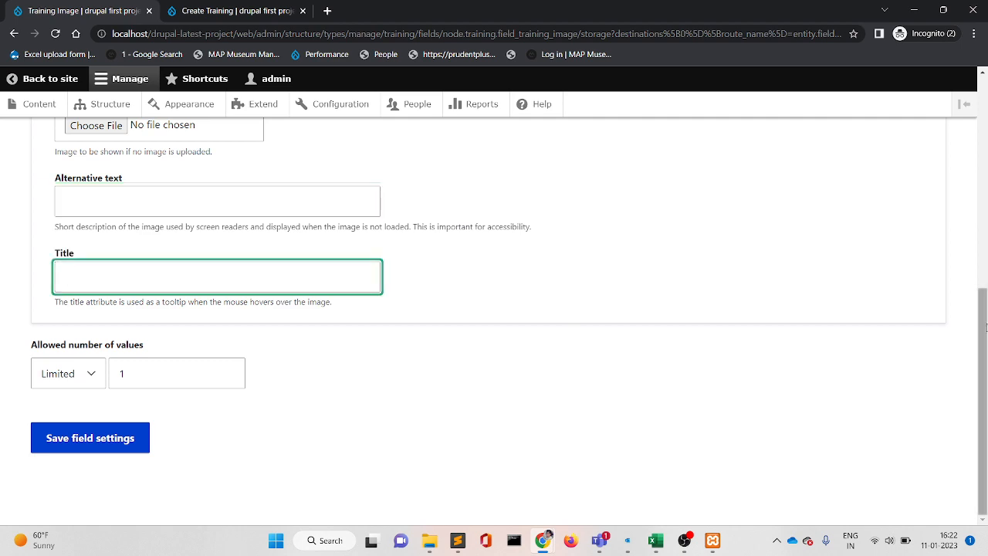
{"action": "mouse_move", "coordinate": [986, 330]}
{"action": "left_mouse_down"}
{"action": "mouse_move", "coordinate": [986, 190]}
{"action": "mouse_move", "coordinate": [986, 330]}
{"action": "left_mouse_up"}
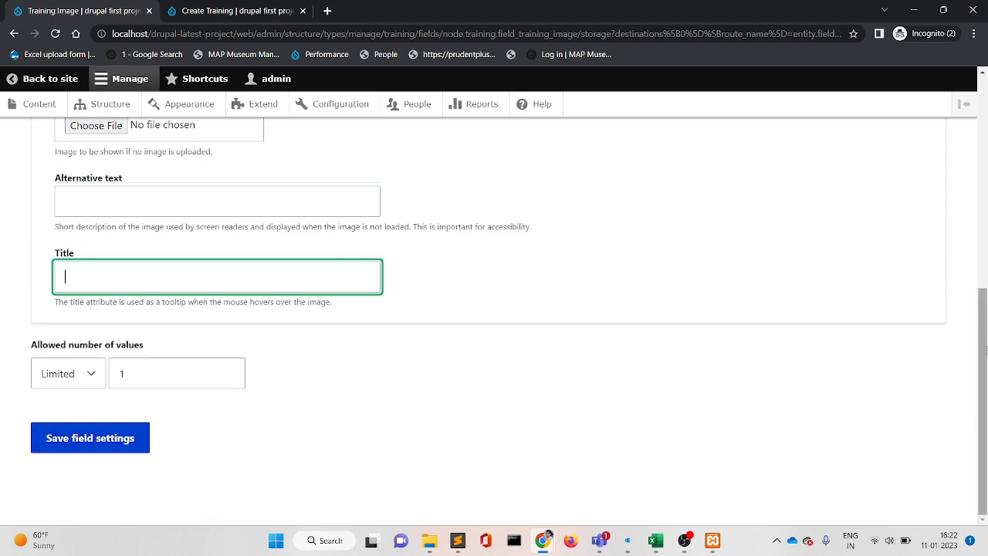
{"action": "left_click", "coordinate": [108, 440]}
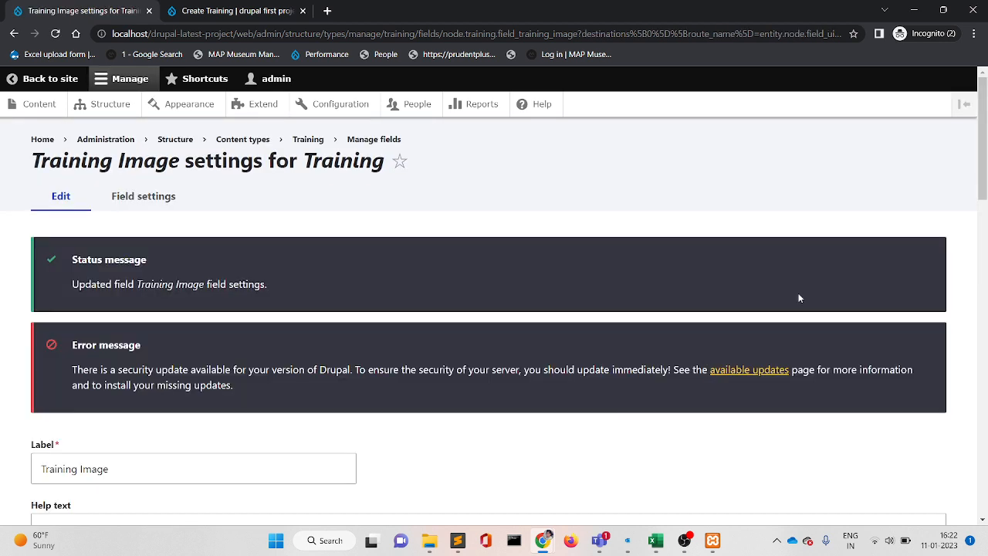
Step: Set the Training Image field's file directory to [date:custom:Y]-[date:custom:m]/training-image, keeping the default allowed file extensions
{"action": "left_click_drag", "start_coordinate": [985, 239], "coordinate": [984, 316]}
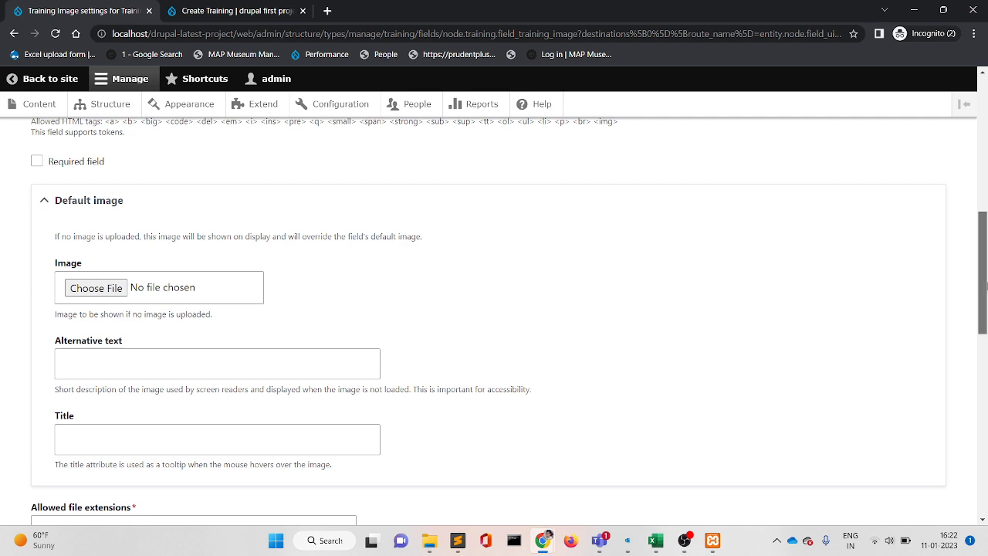
{"action": "scroll", "coordinate": [986, 316], "scroll_direction": "down", "scroll_amount": 6}
{"action": "scroll", "coordinate": [986, 375], "scroll_direction": "up", "scroll_amount": 3}
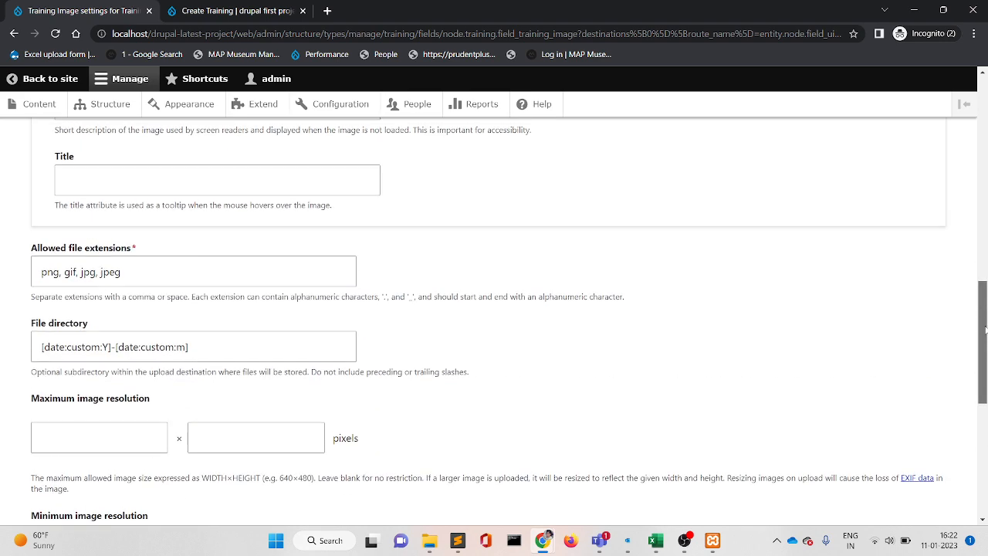
{"action": "left_click", "coordinate": [125, 294]}
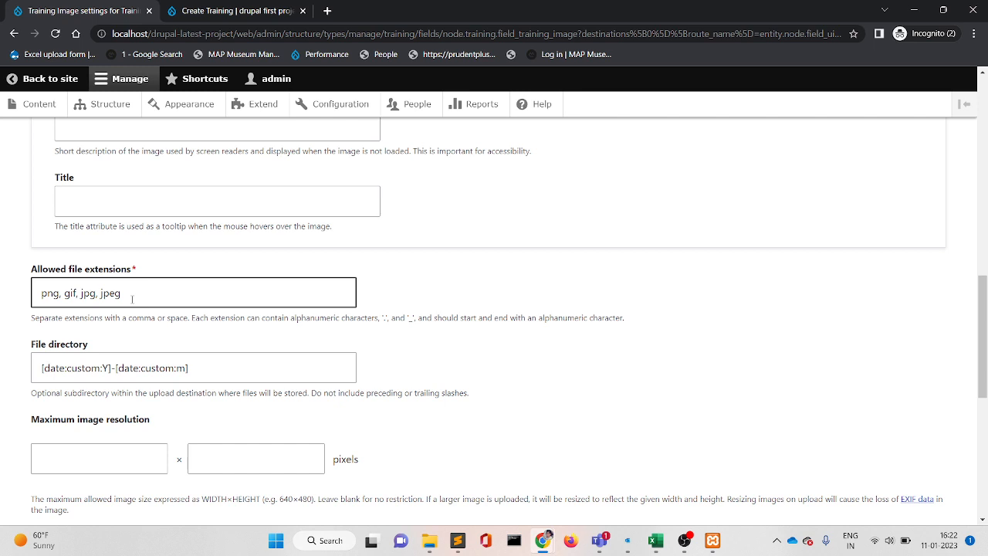
{"action": "left_click", "coordinate": [132, 298]}
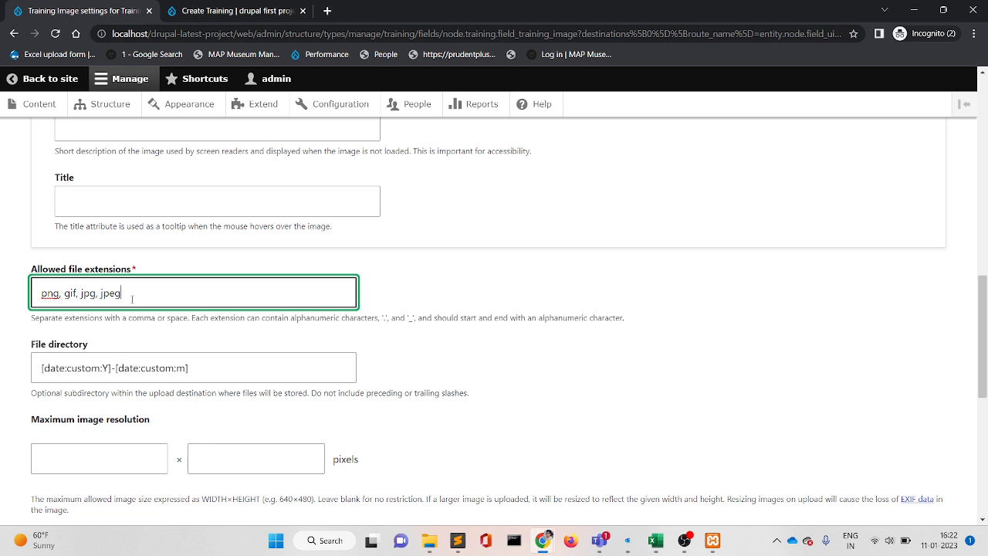
{"action": "left_click", "coordinate": [200, 367]}
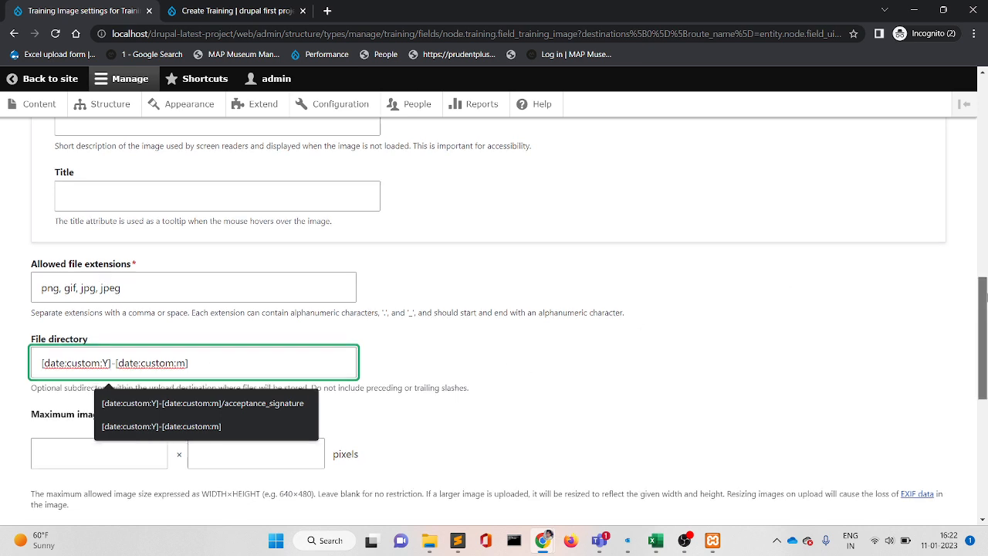
{"action": "scroll", "coordinate": [627, 296], "scroll_direction": "down", "scroll_amount": 1}
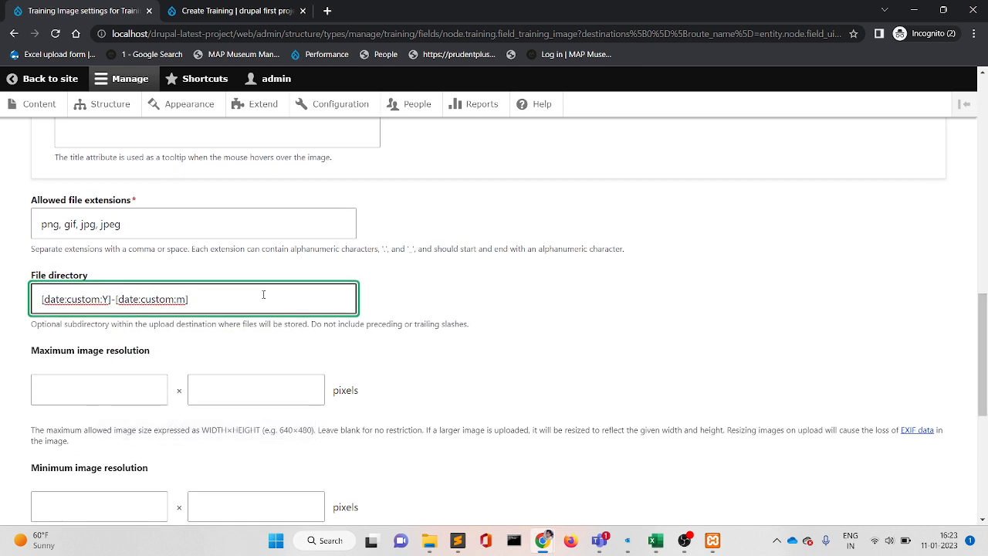
{"action": "type", "text": "/tr"}
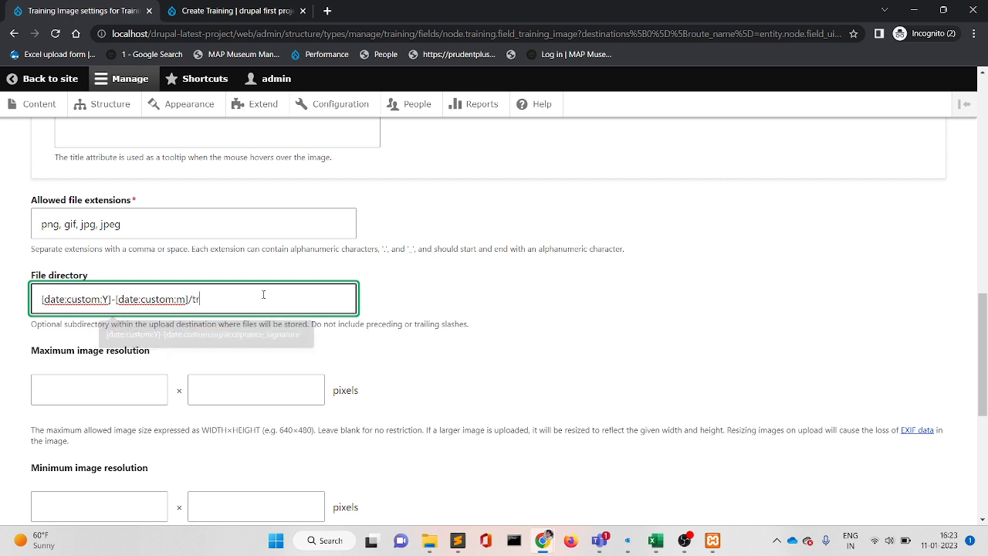
{"action": "type", "text": "aining-"}
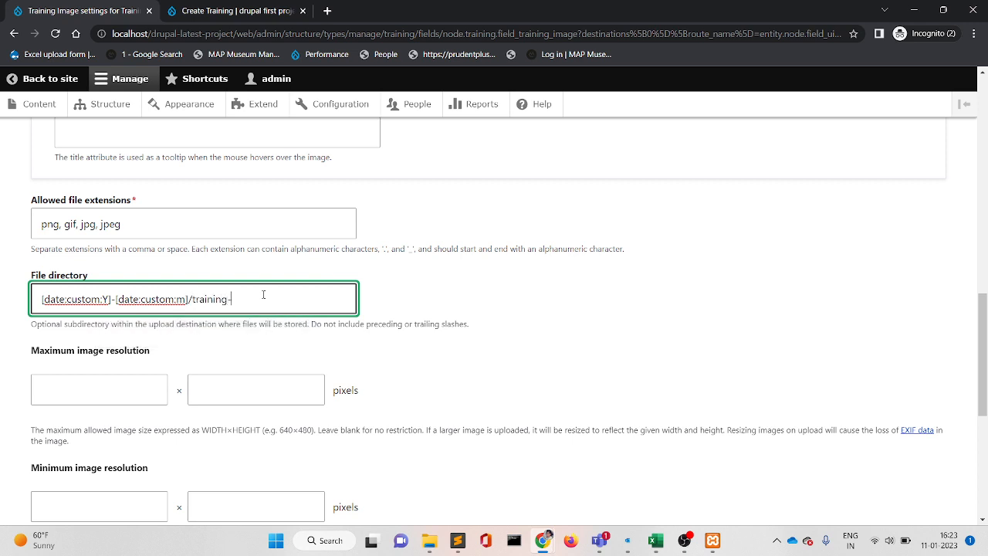
{"action": "type", "text": "image"}
Step: Leave the image resolution limits empty, disable the required Alt option and the Alt field, and save the Training Image settings
{"action": "left_click_drag", "start_coordinate": [985, 316], "coordinate": [987, 373]}
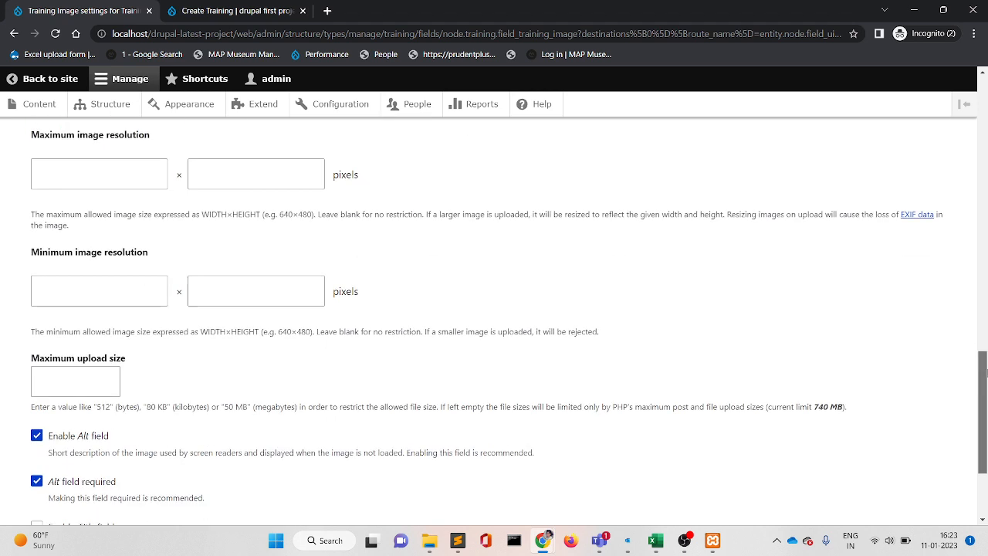
{"action": "left_click", "coordinate": [114, 298]}
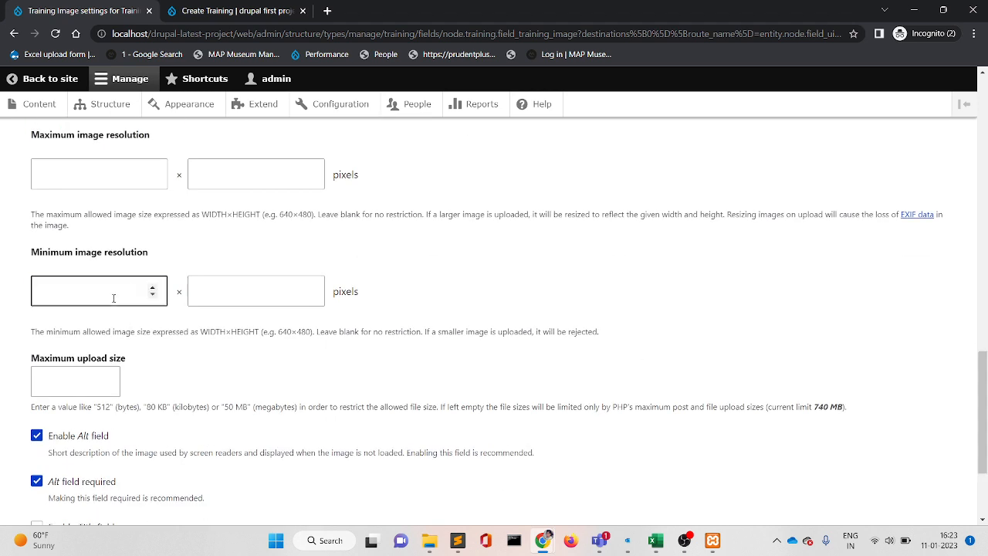
{"action": "left_click", "coordinate": [249, 294]}
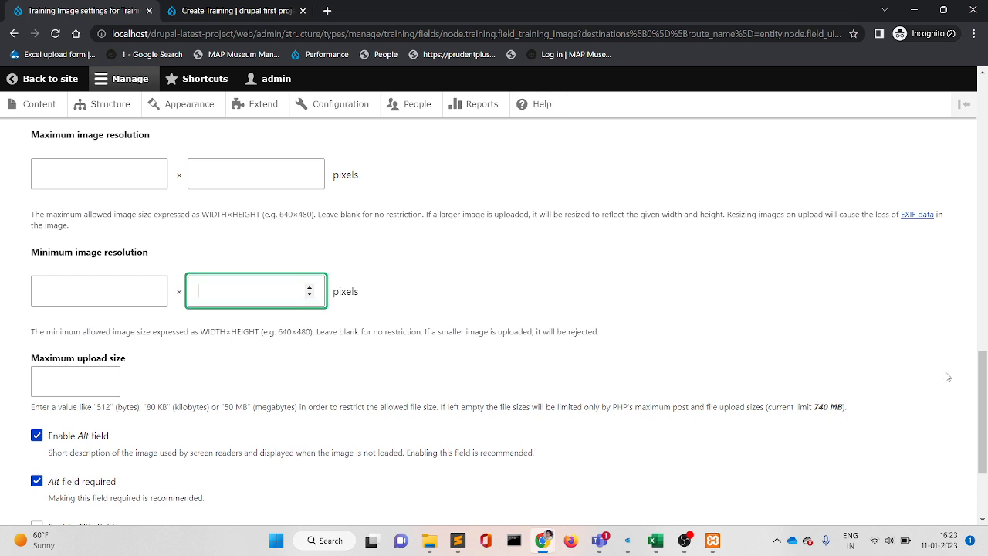
{"action": "left_click_drag", "start_coordinate": [982, 378], "coordinate": [982, 420]}
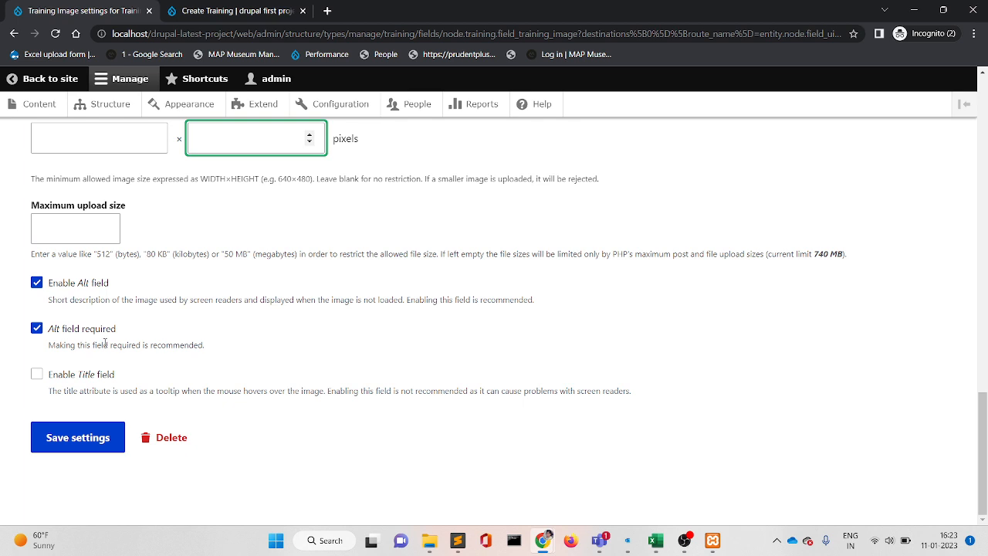
{"action": "left_click", "coordinate": [37, 328]}
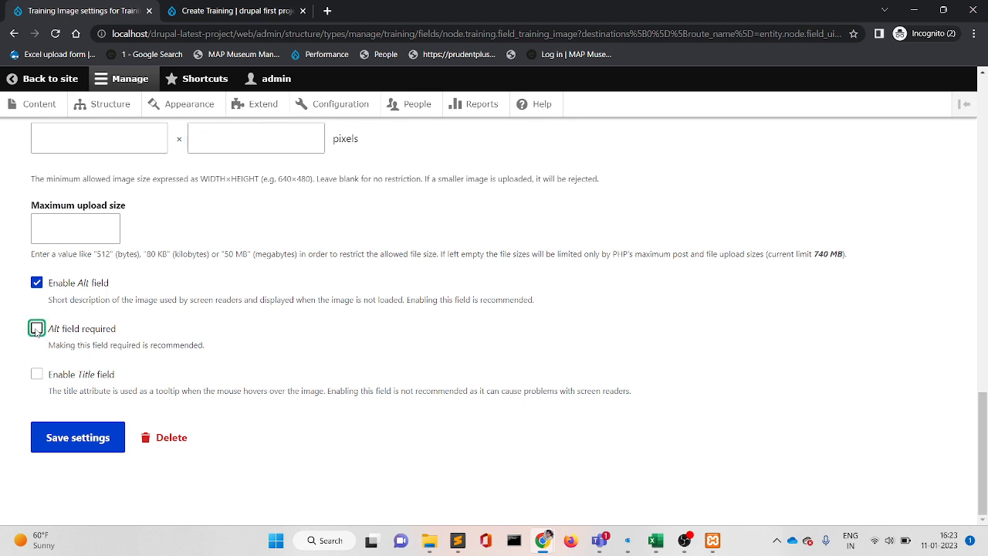
{"action": "left_click", "coordinate": [36, 282]}
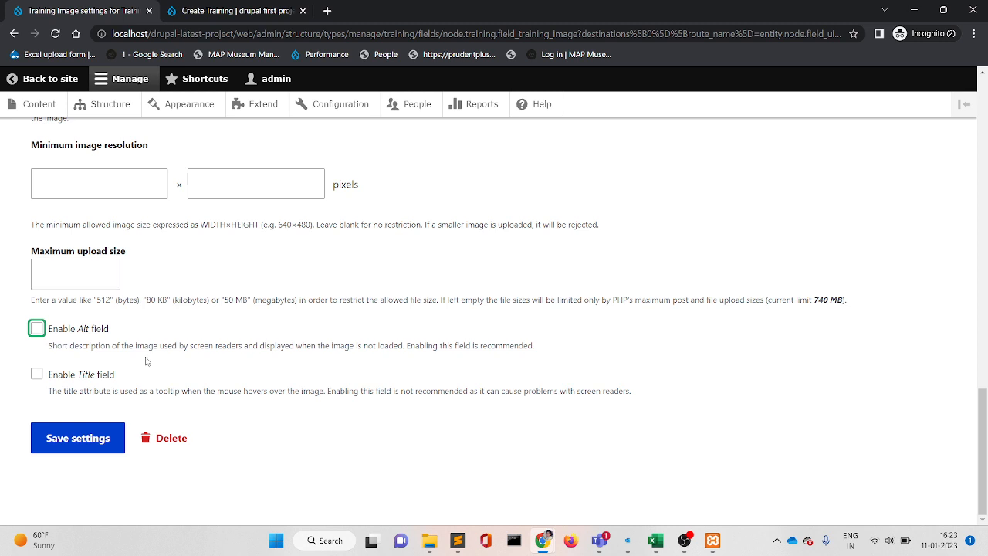
{"action": "left_click", "coordinate": [97, 427]}
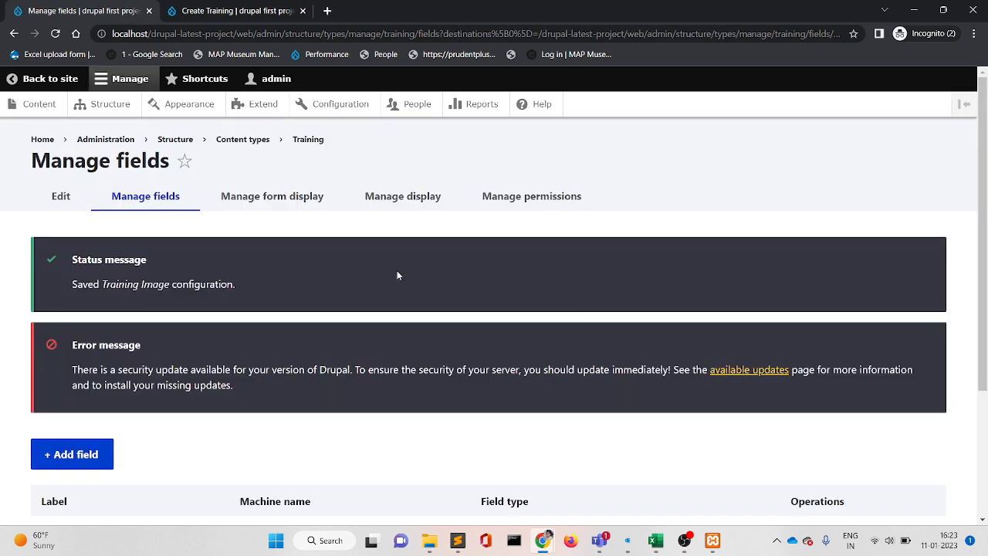
Step: Reload the Create Training form in the other browser tab to check for the Training Image field, then return to Manage fields
{"action": "scroll", "coordinate": [344, 322], "scroll_direction": "down", "scroll_amount": 3}
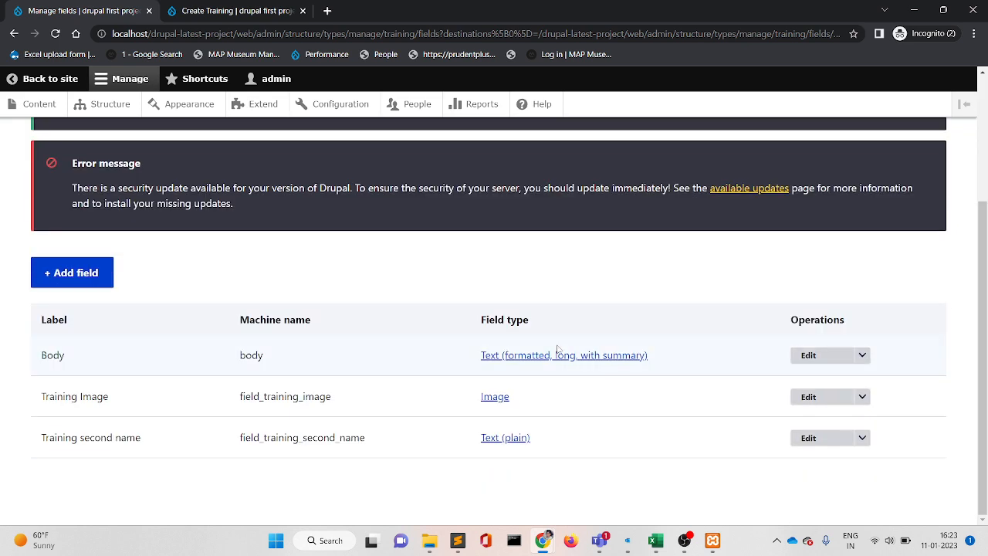
{"action": "left_click", "coordinate": [249, 11]}
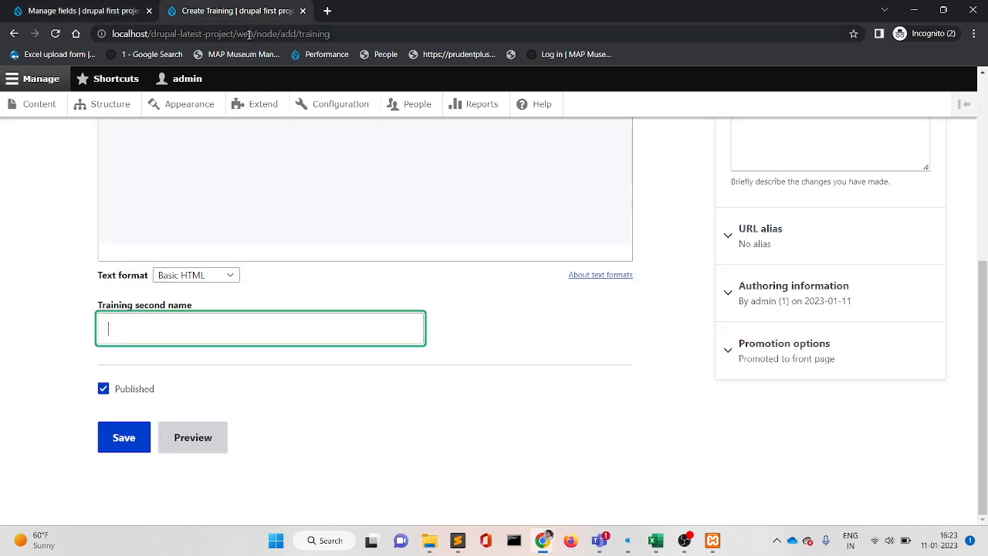
{"action": "left_click", "coordinate": [248, 34]}
{"action": "key", "text": "Return"}
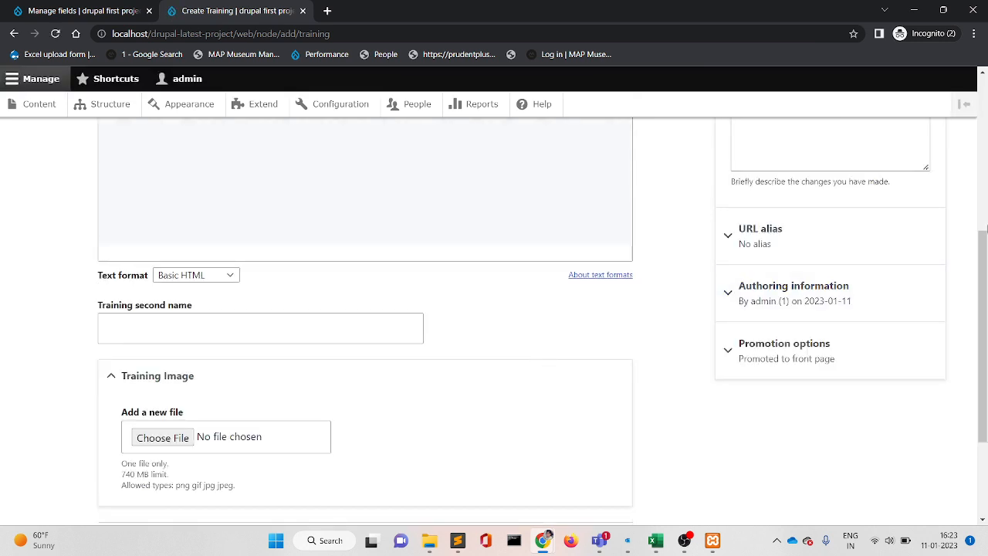
{"action": "scroll", "coordinate": [983, 255], "scroll_direction": "down", "scroll_amount": 2}
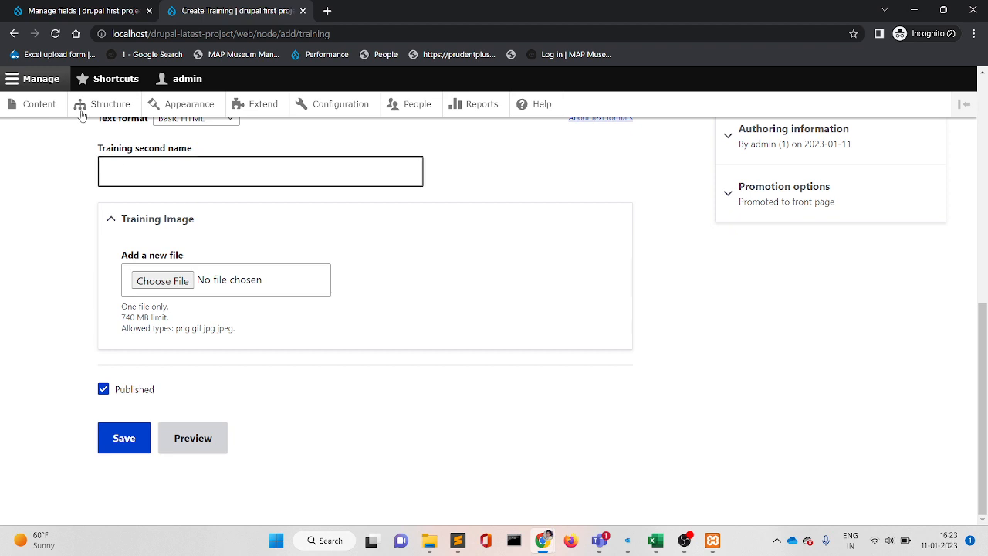
{"action": "left_click", "coordinate": [80, 11]}
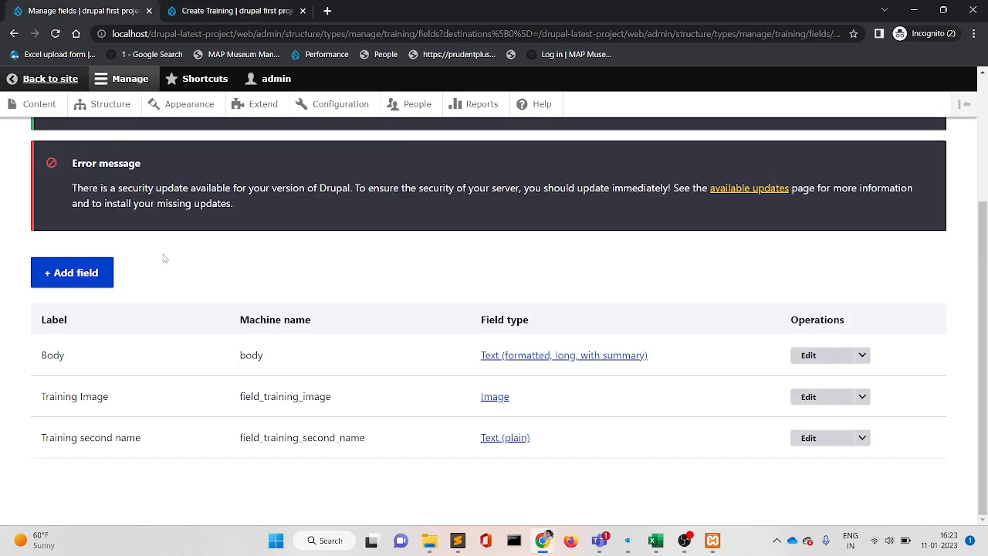
Step: Add a new List (text) field labelled "Training type" to the content type and continue to its field settings
{"action": "left_click", "coordinate": [96, 277]}
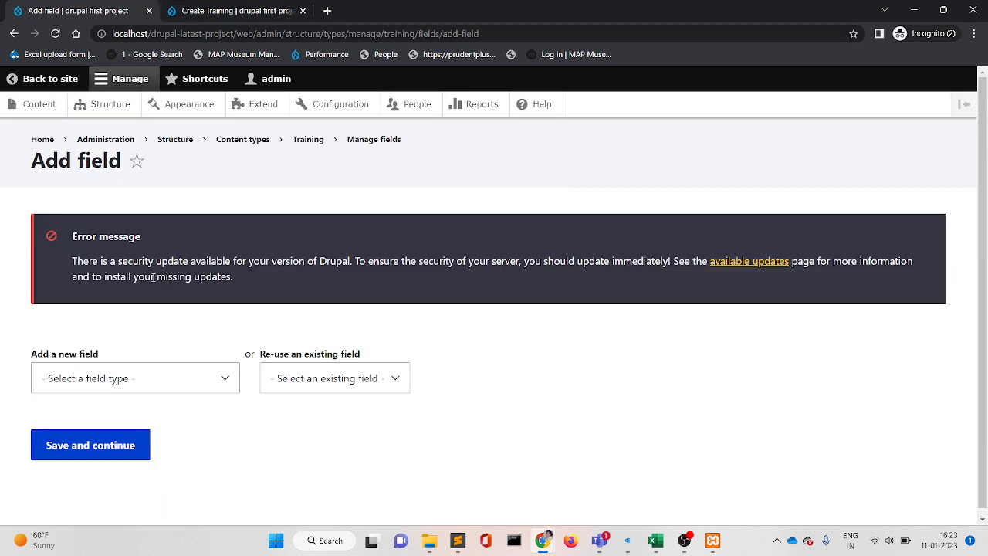
{"action": "left_click", "coordinate": [210, 390]}
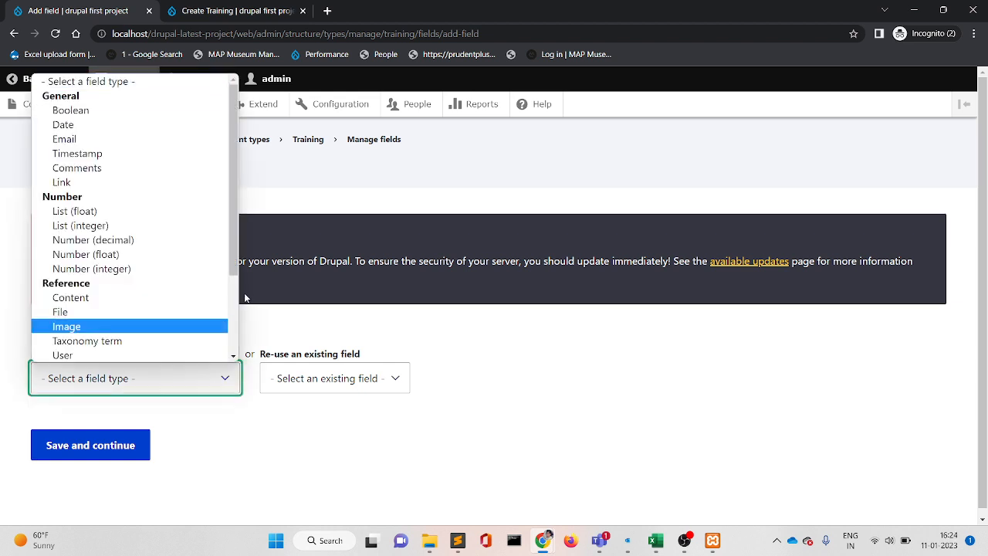
{"action": "scroll", "coordinate": [236, 320], "scroll_direction": "down", "scroll_amount": 3}
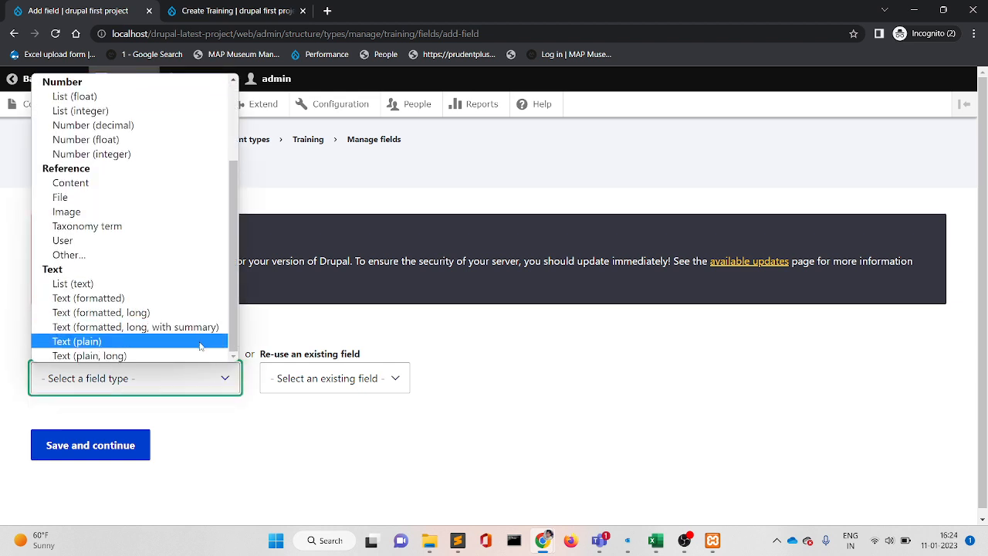
{"action": "left_click", "coordinate": [176, 284]}
{"action": "left_click", "coordinate": [103, 455]}
{"action": "type", "text": "T"}
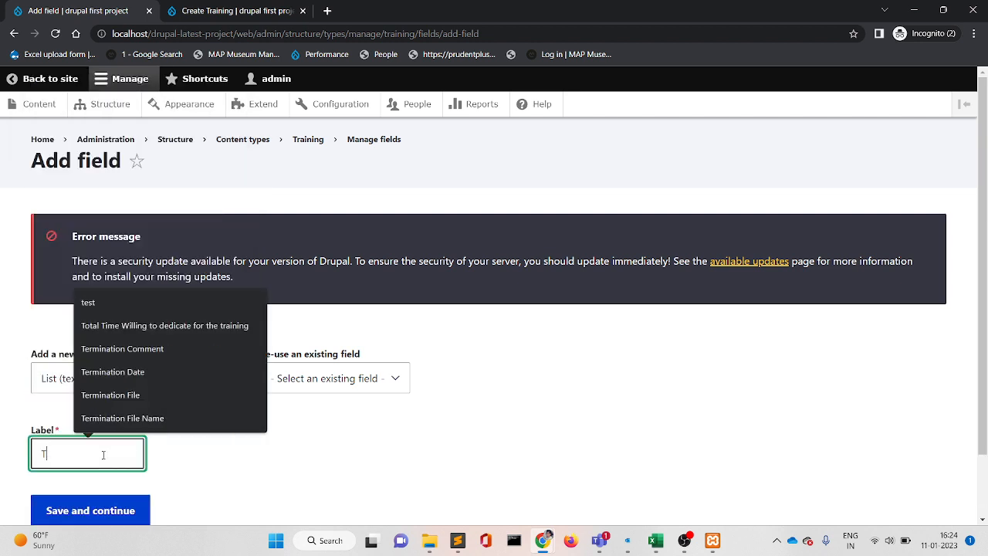
{"action": "type", "text": "rainin"}
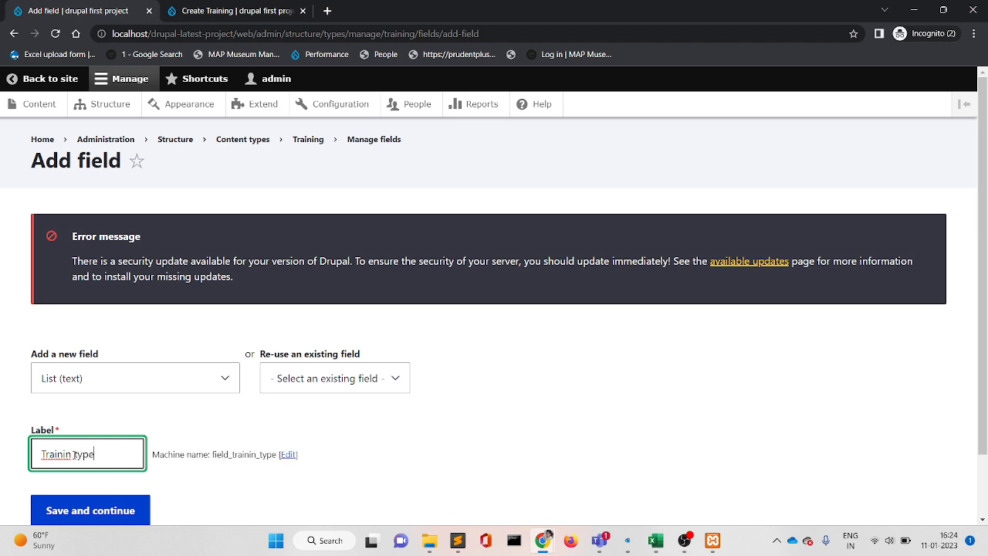
{"action": "type", "text": "g"}
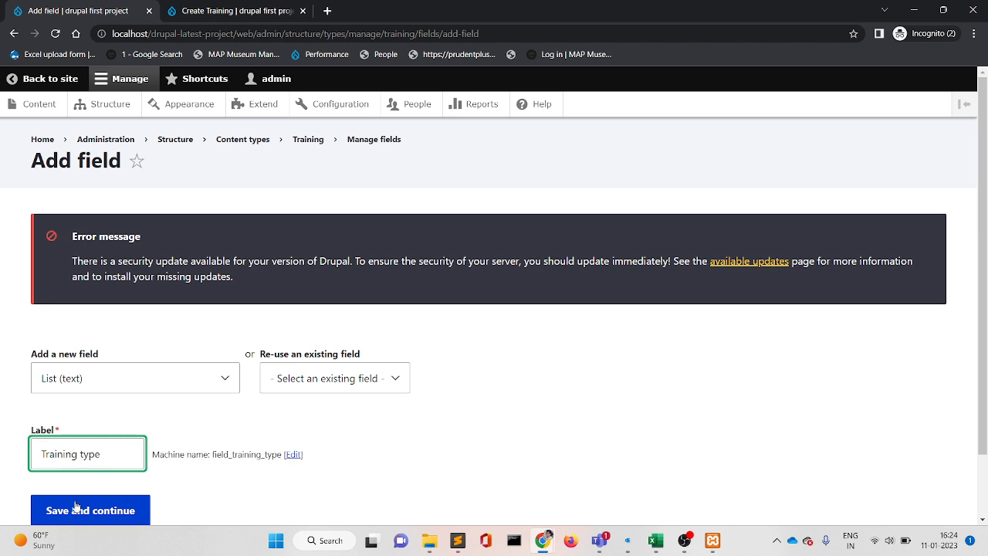
{"action": "left_click", "coordinate": [77, 512]}
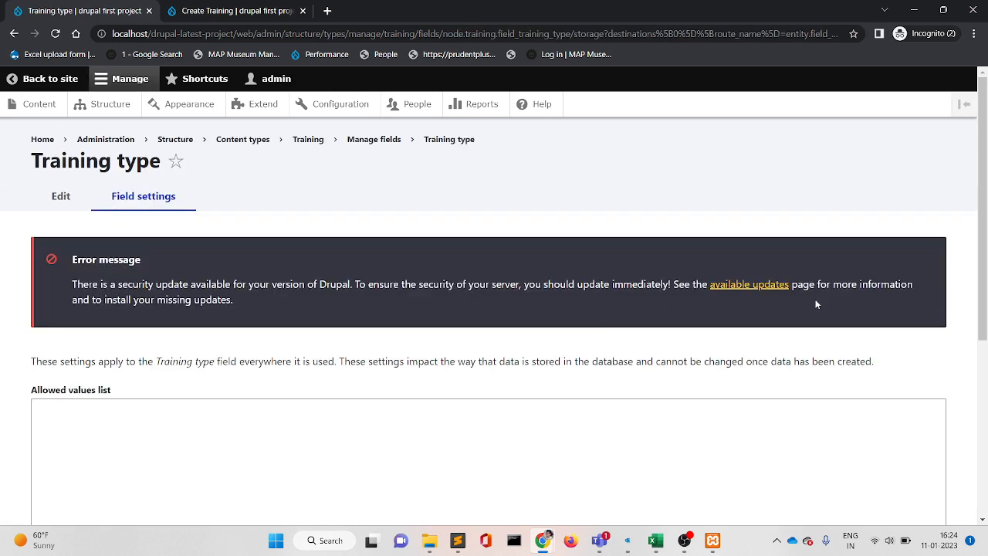
Step: Enter Training one, Training two and Training three on separate lines as the allowed values and save the field settings
{"action": "scroll", "coordinate": [653, 249], "scroll_direction": "down", "scroll_amount": 2}
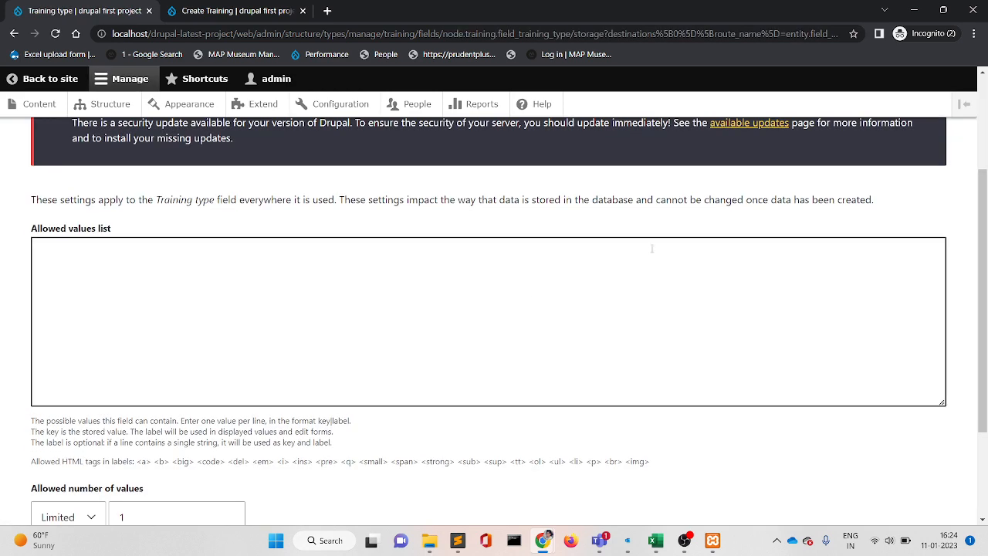
{"action": "left_click", "coordinate": [277, 262]}
{"action": "type", "text": "Tra"}
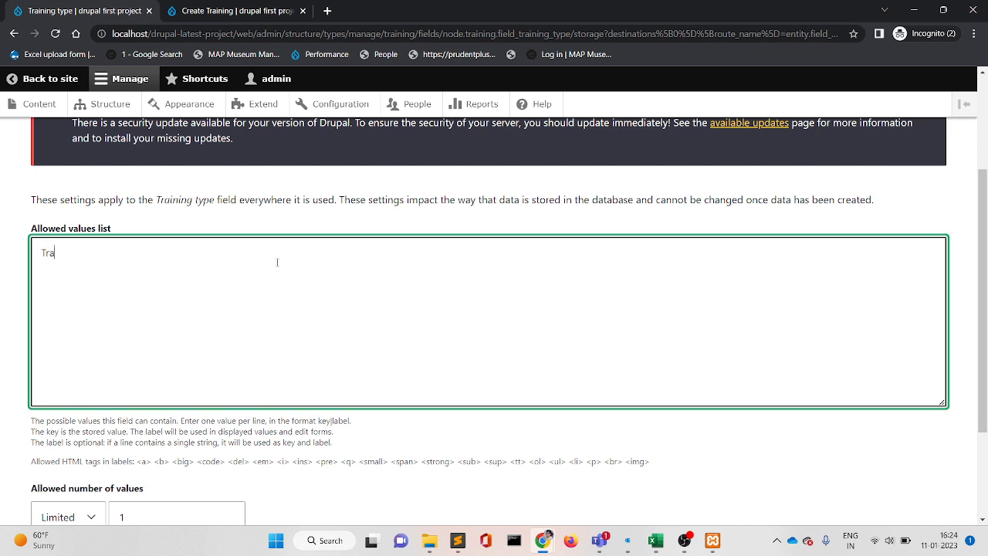
{"action": "type", "text": "ining one "}
{"action": "type", "text": "Training t"}
{"action": "type", "text": "wo"}
{"action": "scroll", "coordinate": [735, 277], "scroll_direction": "down", "scroll_amount": 2}
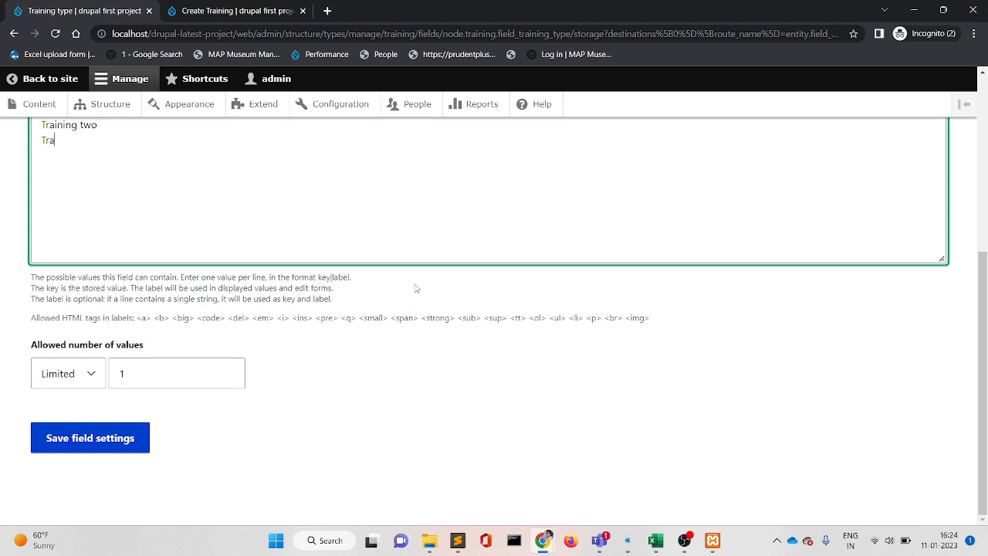
{"action": "type", "text": "Training three"}
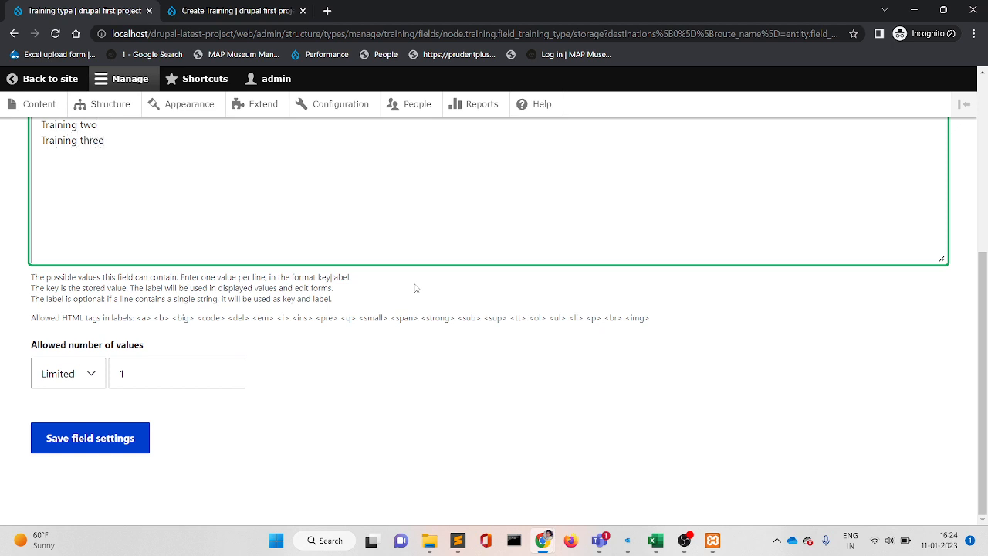
{"action": "left_click", "coordinate": [110, 437]}
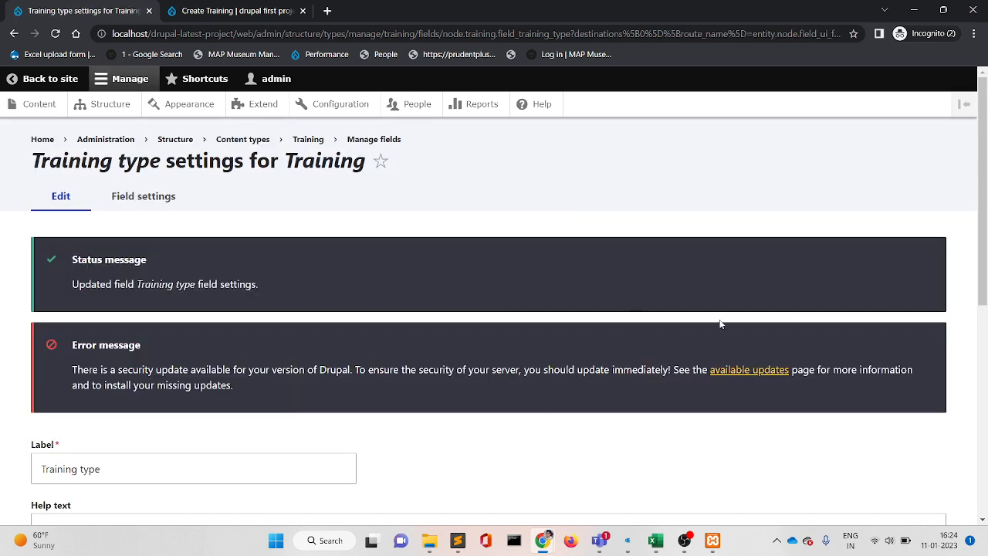
Step: Make the Training type field required, keep its default value at None, and save its settings
{"action": "scroll", "coordinate": [985, 236], "scroll_direction": "down", "scroll_amount": 2}
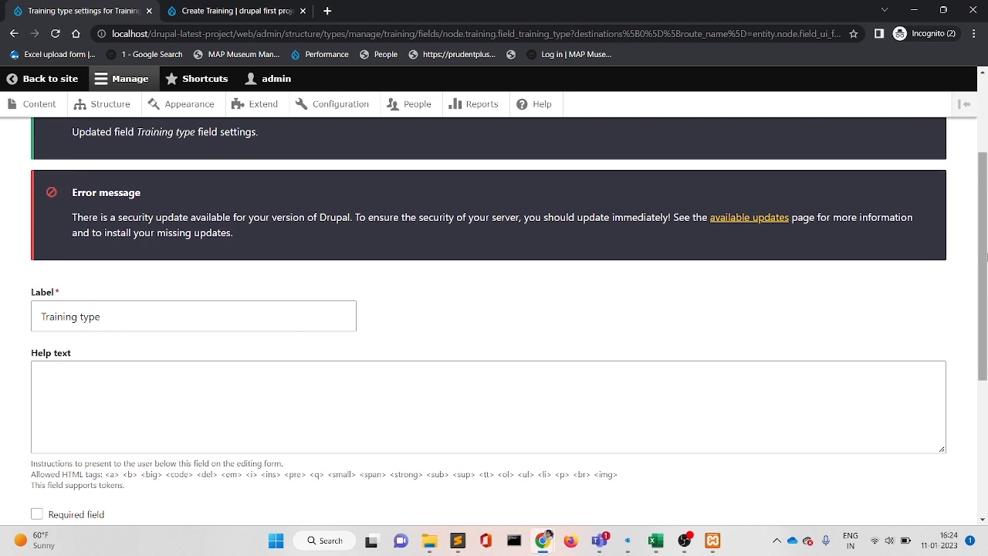
{"action": "scroll", "coordinate": [985, 236], "scroll_direction": "down", "scroll_amount": 4}
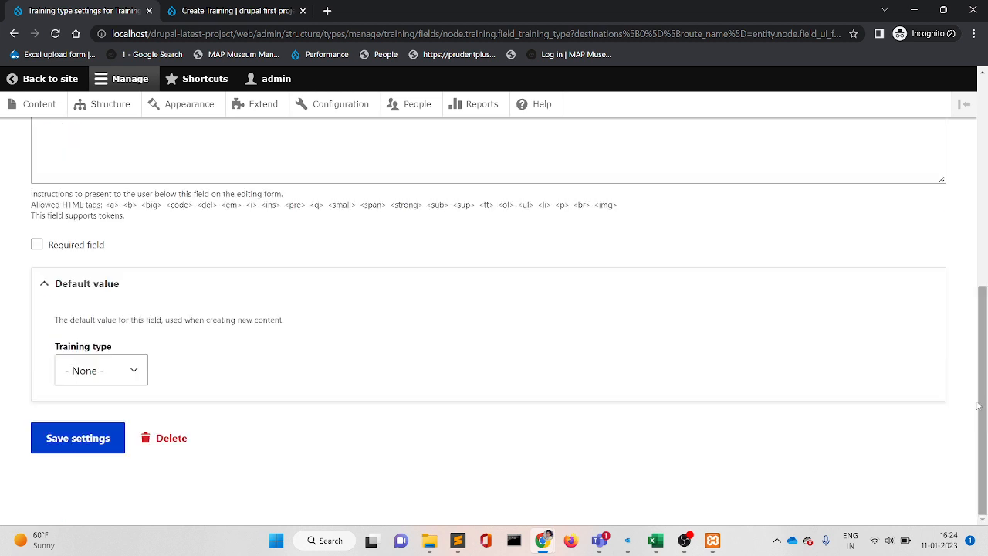
{"action": "left_click", "coordinate": [36, 244]}
{"action": "left_click", "coordinate": [67, 451]}
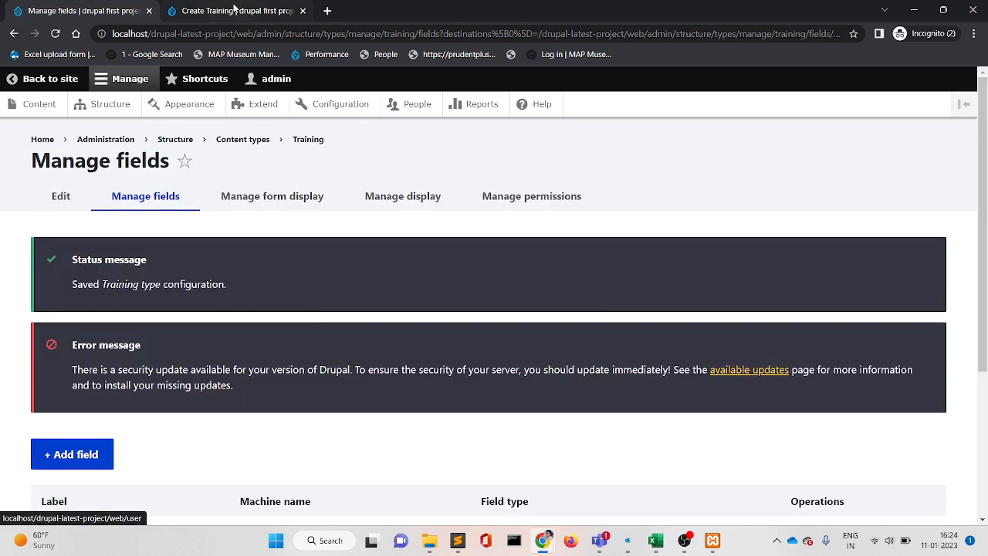
Step: Reload the Create Training form in the other browser tab and check the options offered by the Training type field
{"action": "left_click", "coordinate": [236, 10]}
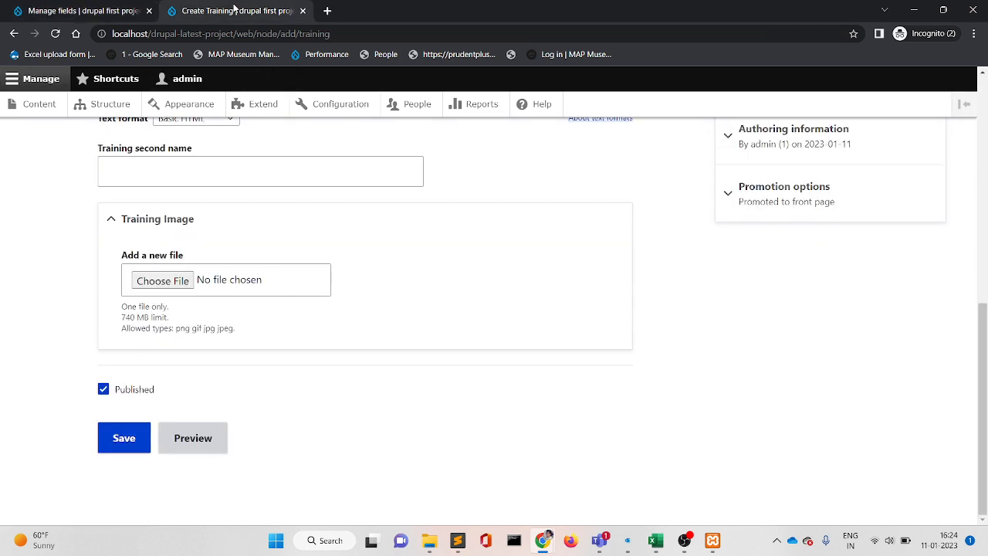
{"action": "left_click", "coordinate": [107, 9]}
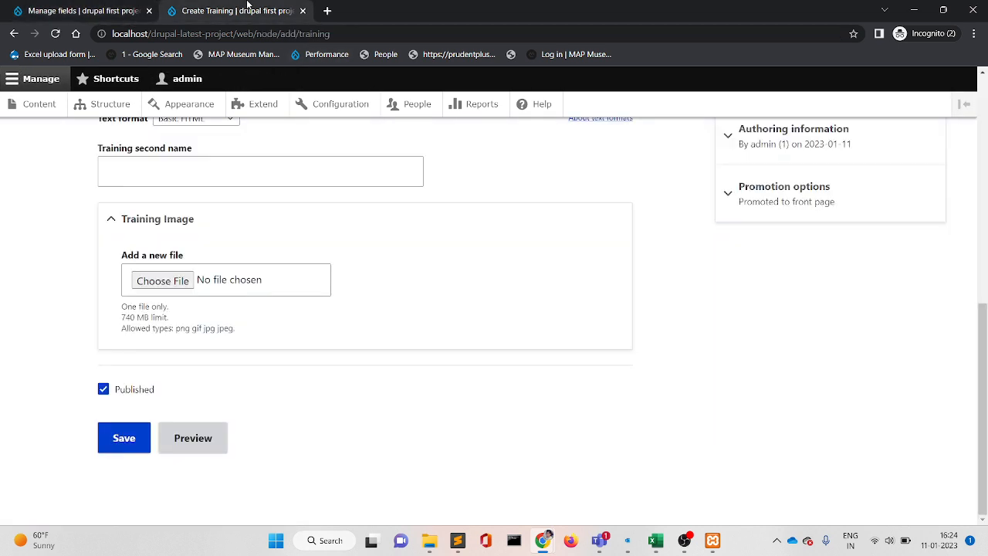
{"action": "left_click", "coordinate": [247, 9]}
{"action": "left_click", "coordinate": [239, 38]}
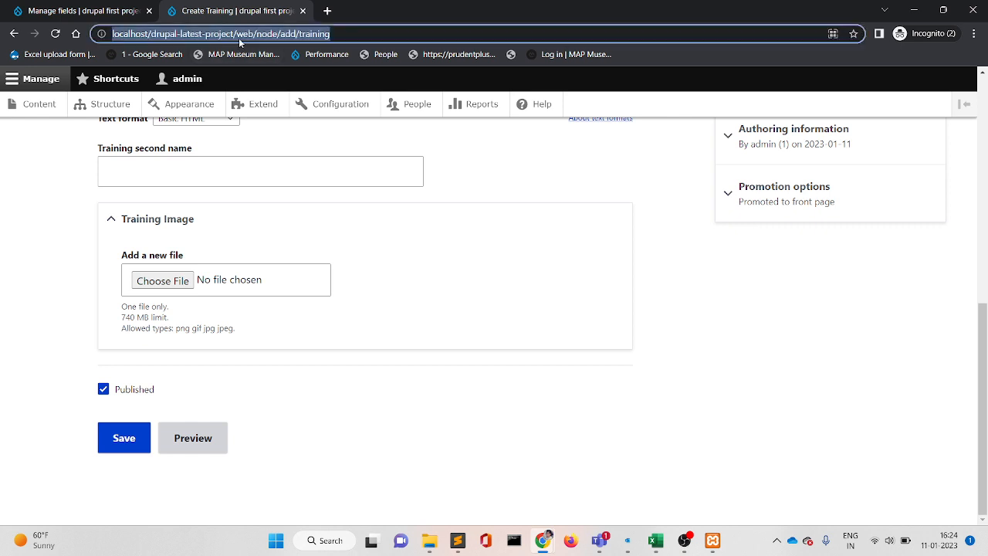
{"action": "key", "text": "Return"}
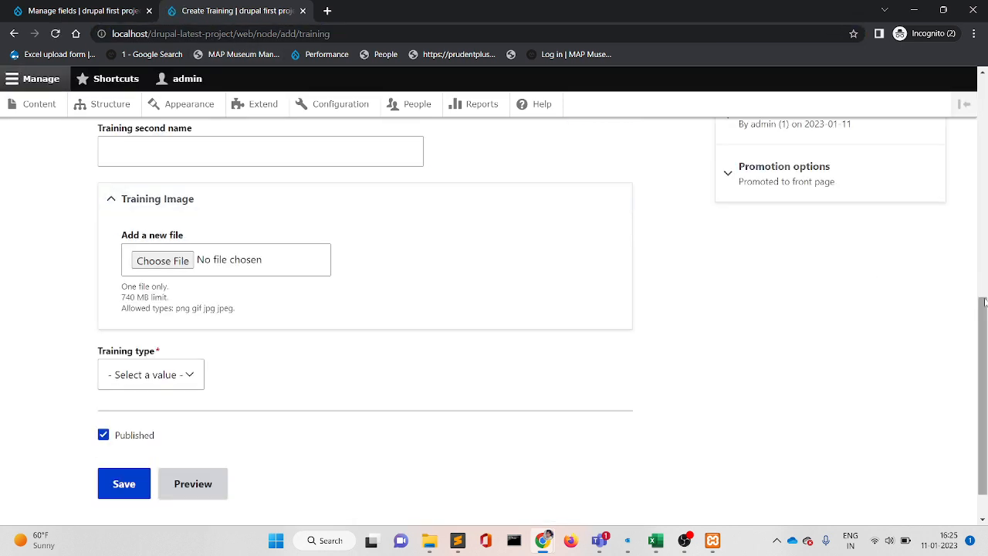
{"action": "left_click", "coordinate": [184, 376]}
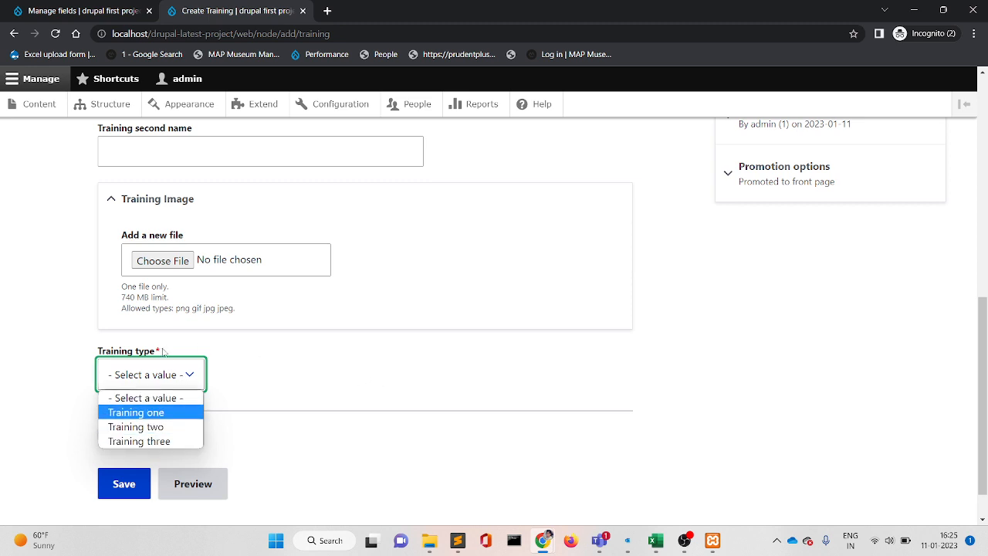
Step: Return to the Manage fields page and review the list of fields on the Training content type
{"action": "left_click", "coordinate": [77, 10]}
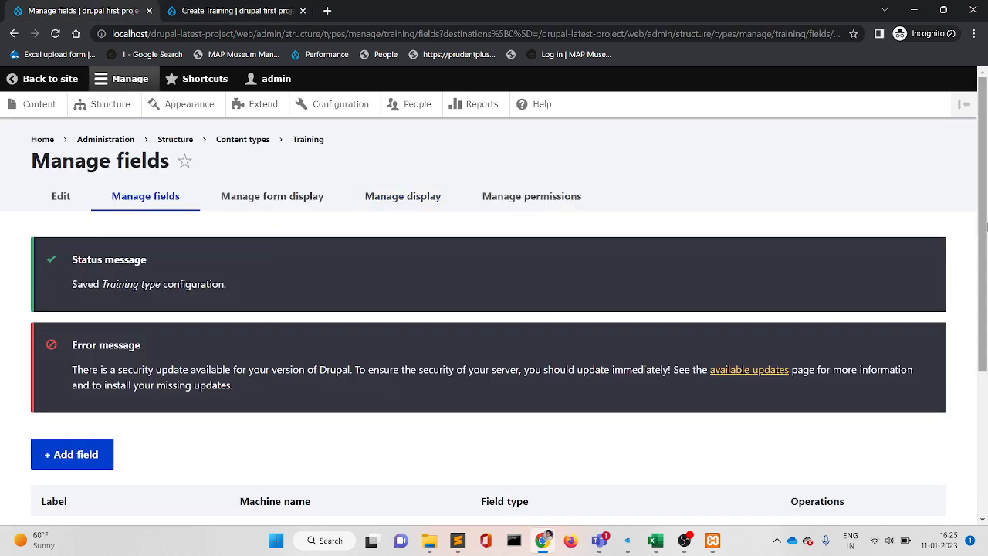
{"action": "scroll", "coordinate": [984, 372], "scroll_direction": "down", "scroll_amount": 3}
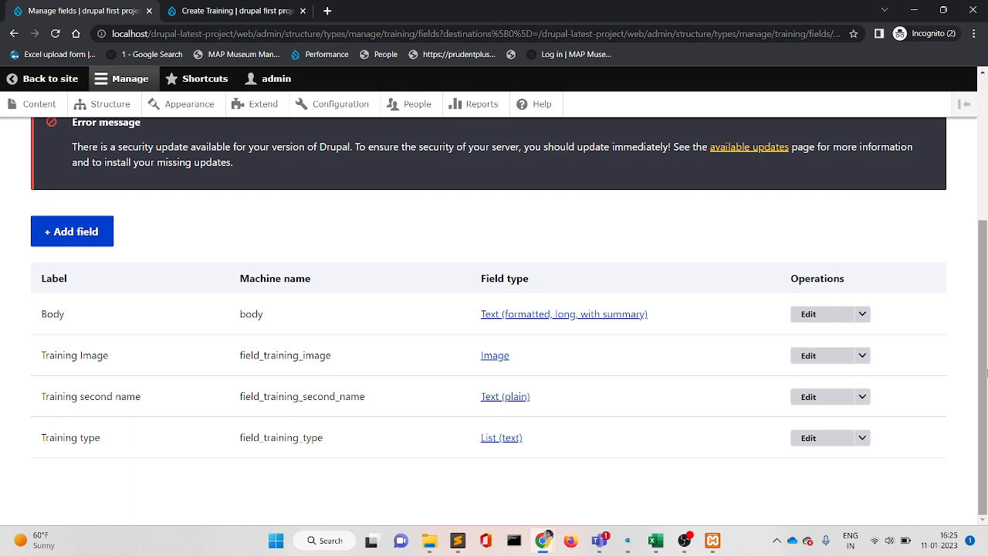
{"action": "scroll", "coordinate": [986, 373], "scroll_direction": "up", "scroll_amount": 1}
{"action": "scroll", "coordinate": [986, 373], "scroll_direction": "down", "scroll_amount": 1}
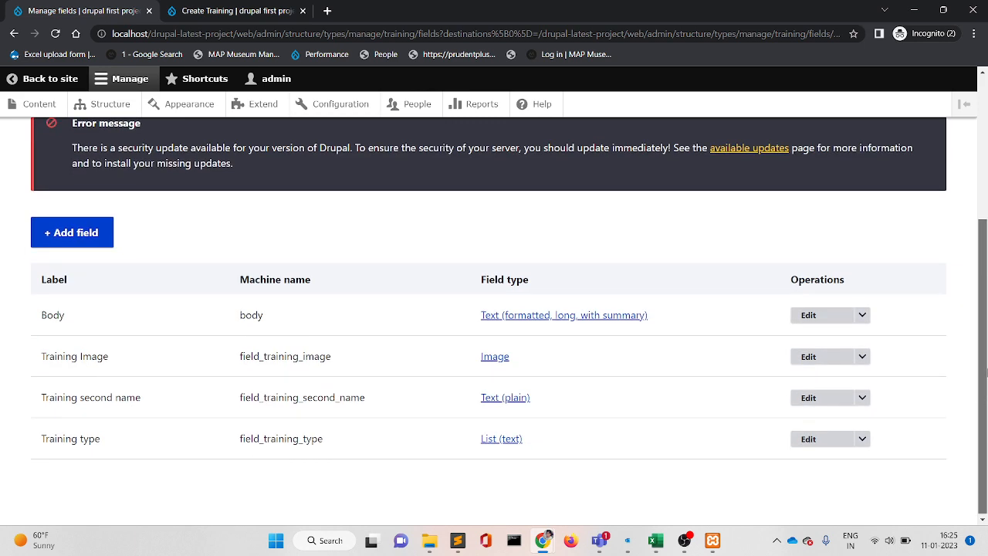
{"action": "scroll", "coordinate": [986, 373], "scroll_direction": "up", "scroll_amount": 3}
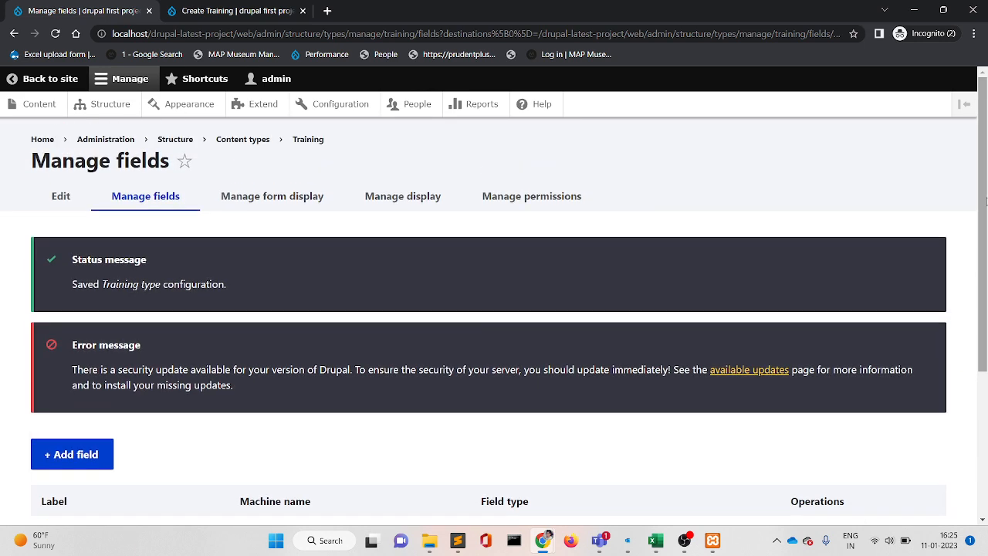
Step: Open the Training content type's form display settings and examine the fields' widgets and order, both with and without row weights
{"action": "left_click", "coordinate": [271, 202]}
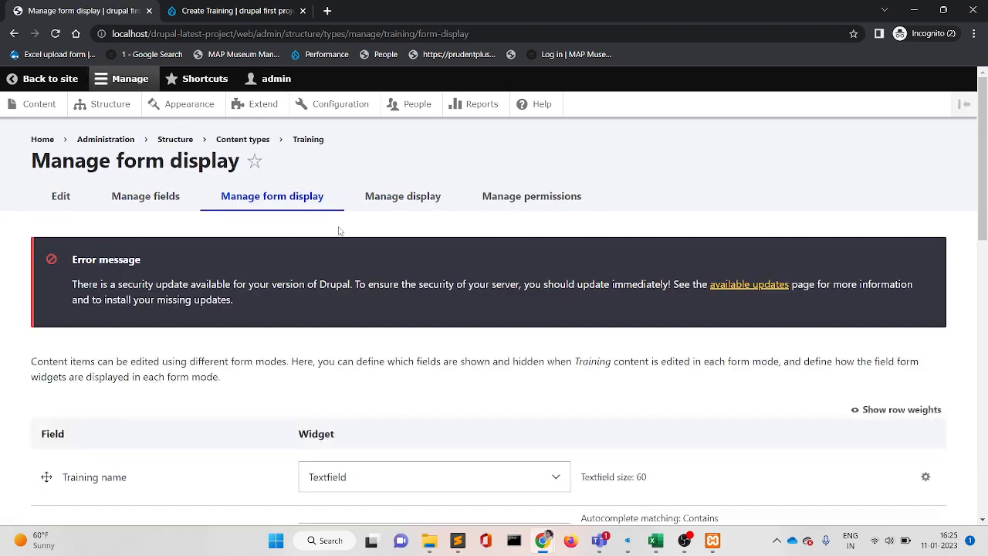
{"action": "scroll", "coordinate": [985, 271], "scroll_direction": "down", "scroll_amount": 3}
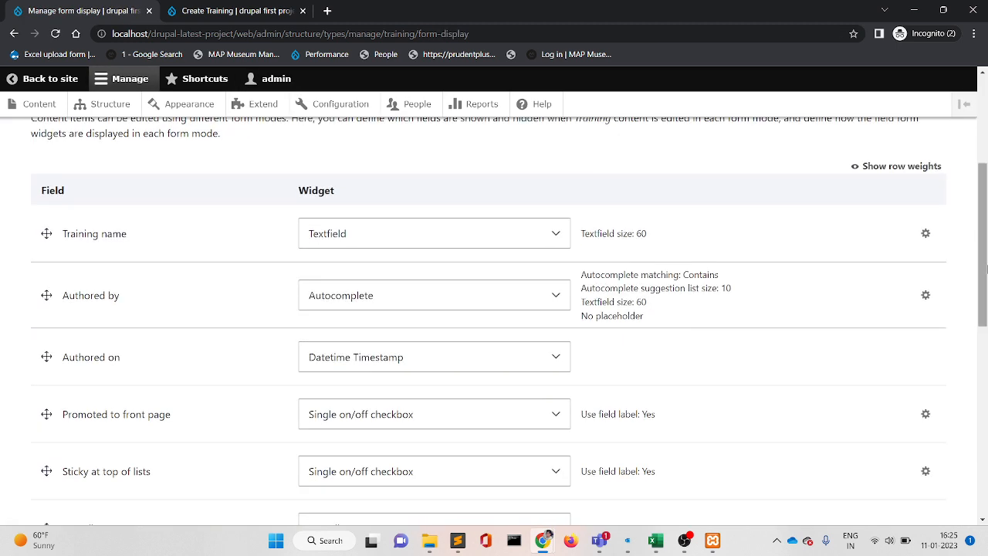
{"action": "left_click_drag", "start_coordinate": [986, 272], "coordinate": [986, 267]}
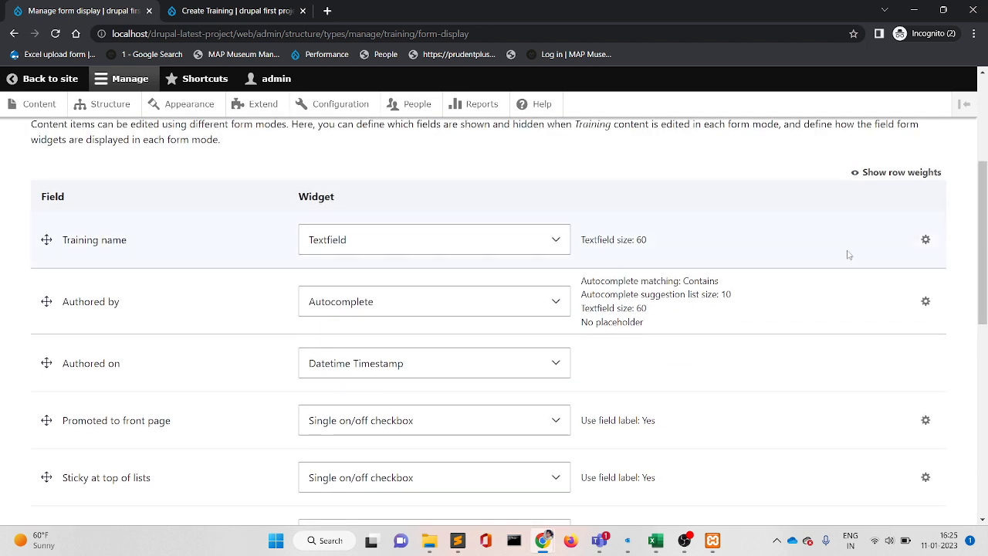
{"action": "left_click", "coordinate": [886, 175]}
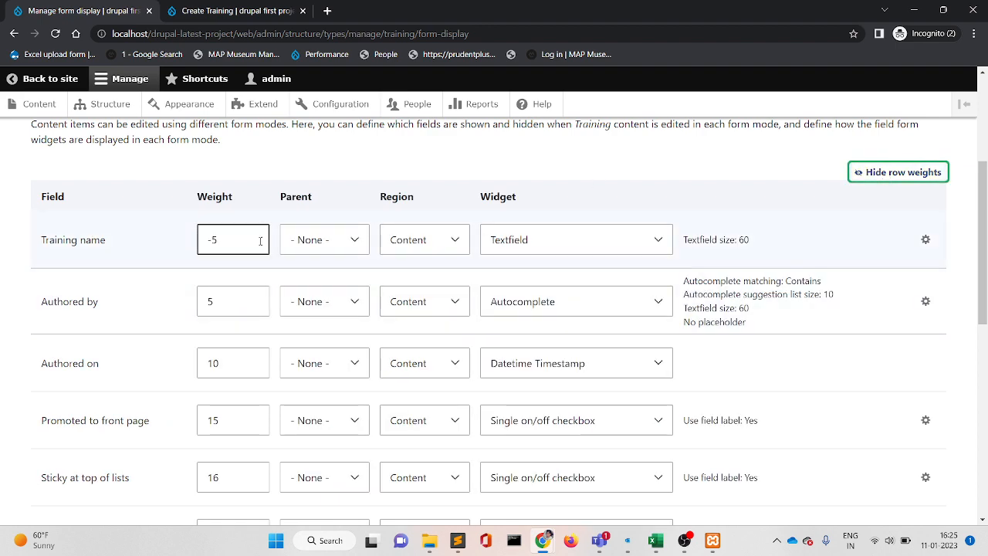
{"action": "scroll", "coordinate": [985, 286], "scroll_direction": "down", "scroll_amount": 2}
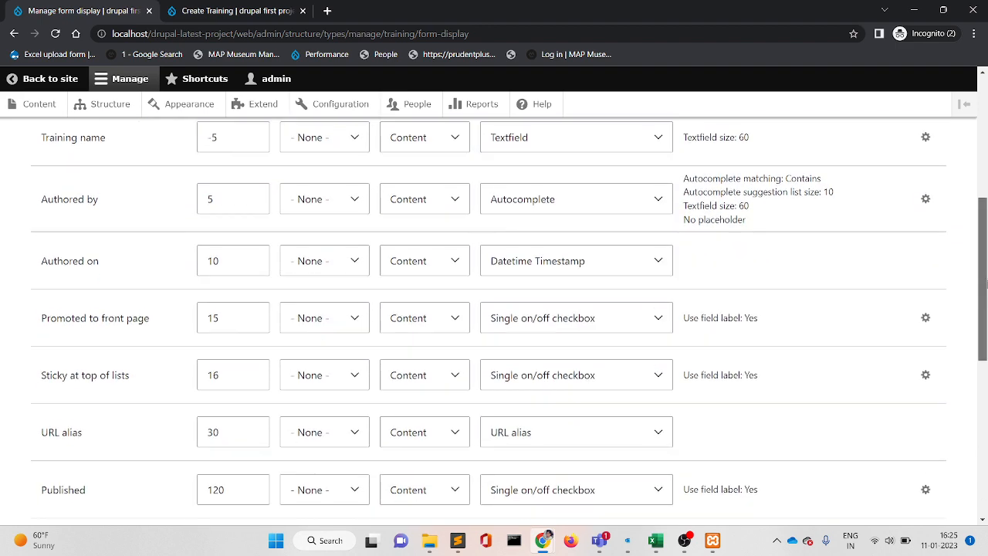
{"action": "left_click_drag", "start_coordinate": [984, 286], "coordinate": [985, 264]}
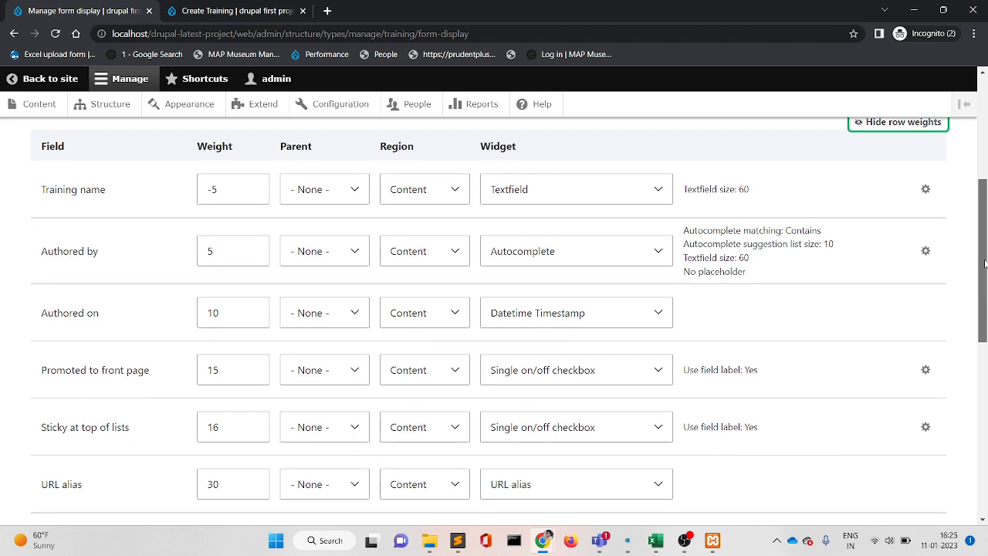
{"action": "left_click_drag", "start_coordinate": [985, 271], "coordinate": [984, 244]}
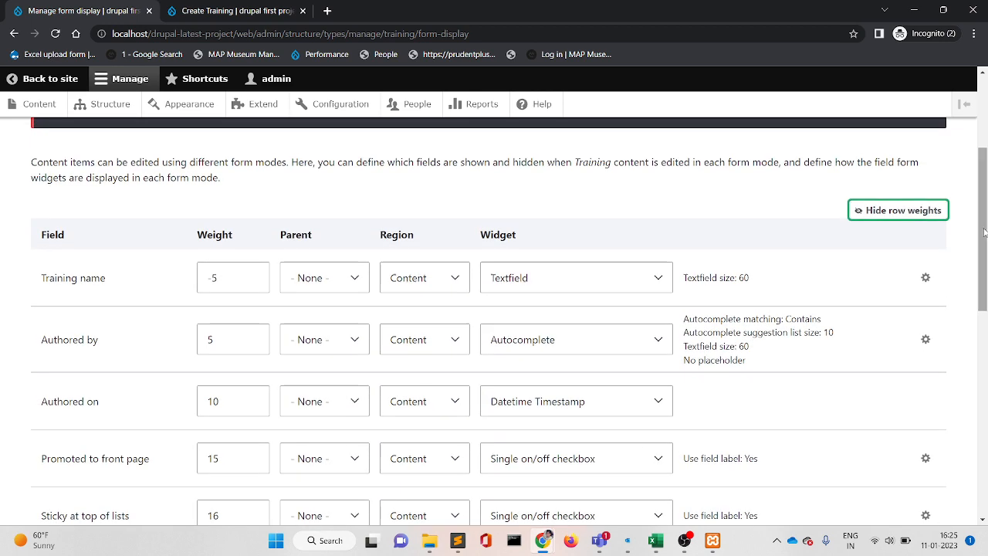
{"action": "left_click", "coordinate": [898, 210]}
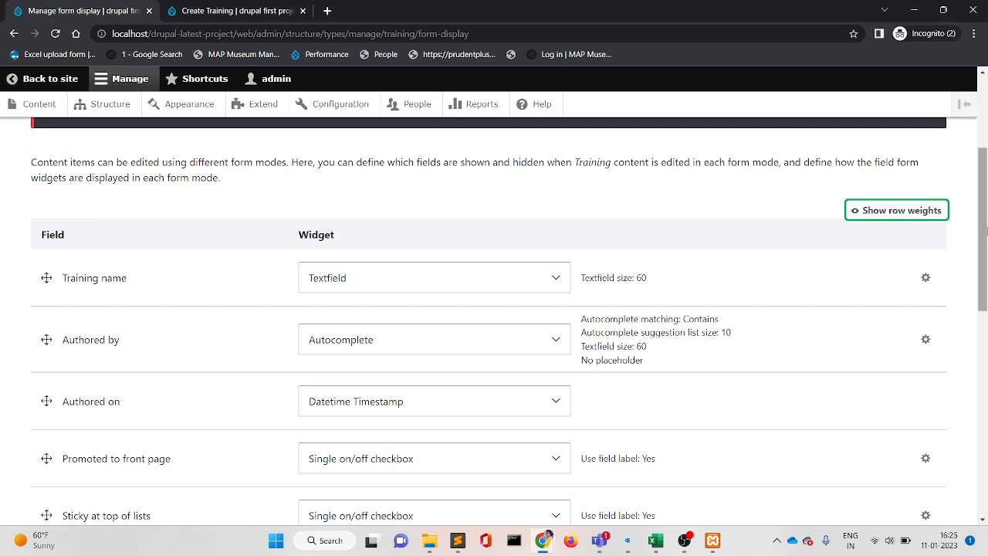
{"action": "left_click_drag", "start_coordinate": [986, 230], "coordinate": [986, 272]}
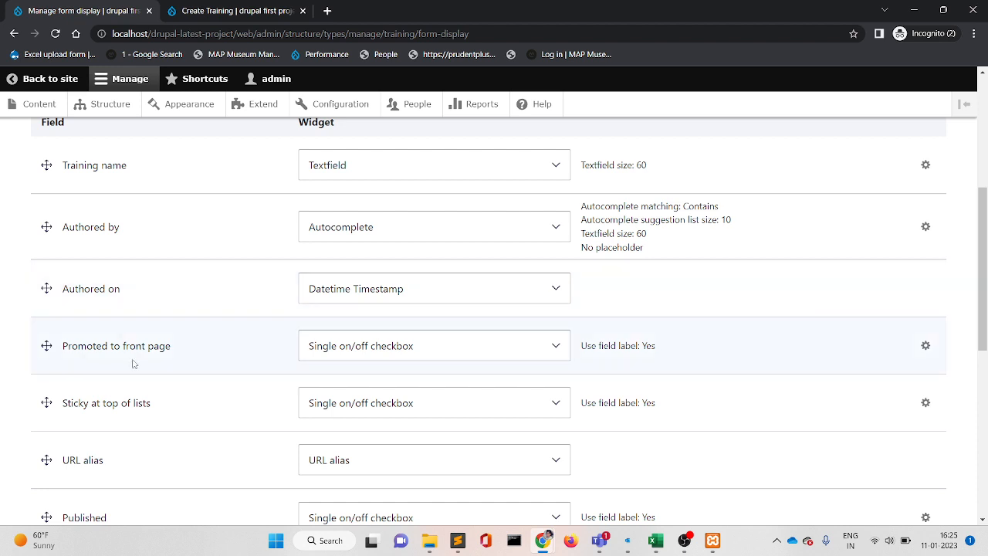
{"action": "left_click_drag", "start_coordinate": [987, 255], "coordinate": [987, 370]}
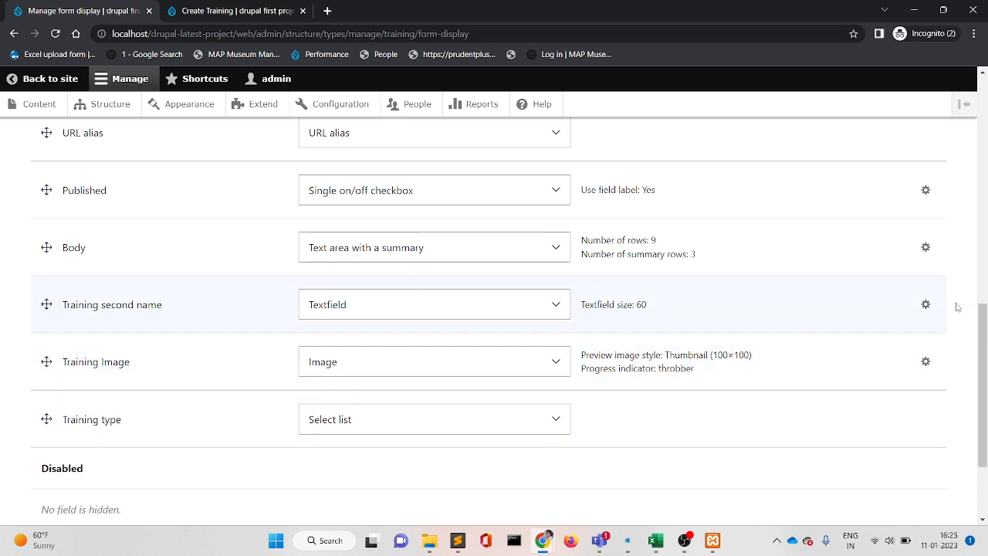
{"action": "scroll", "coordinate": [952, 307], "scroll_direction": "up", "scroll_amount": 6}
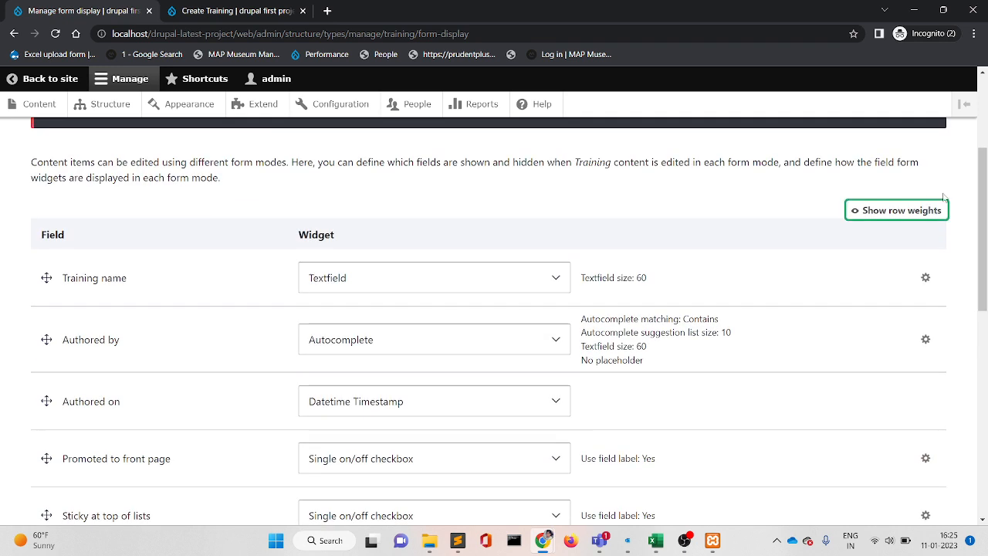
Step: Show the row weights for the fields in the Training form display
{"action": "left_click", "coordinate": [896, 210]}
{"action": "left_click_drag", "start_coordinate": [985, 261], "coordinate": [985, 394]}
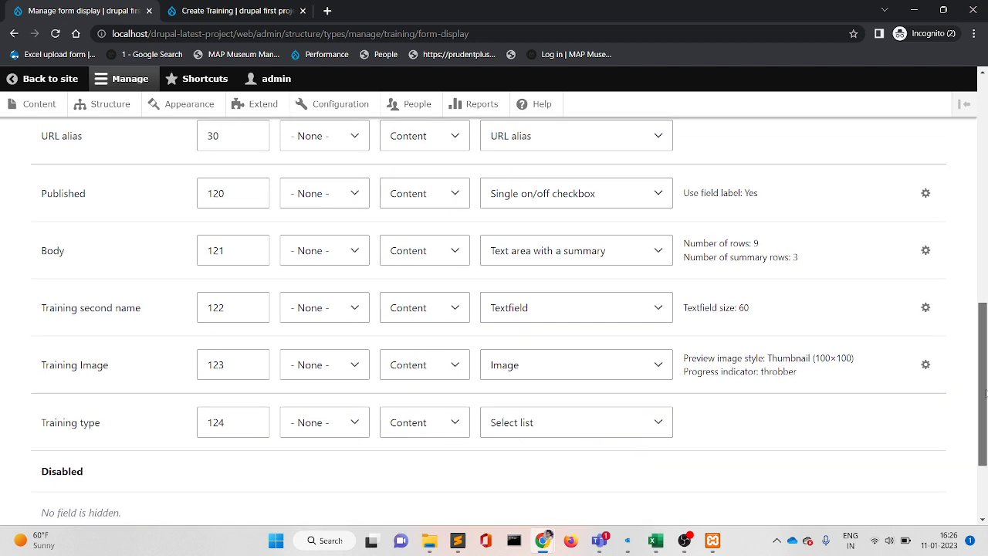
{"action": "left_click_drag", "start_coordinate": [986, 393], "coordinate": [983, 433]}
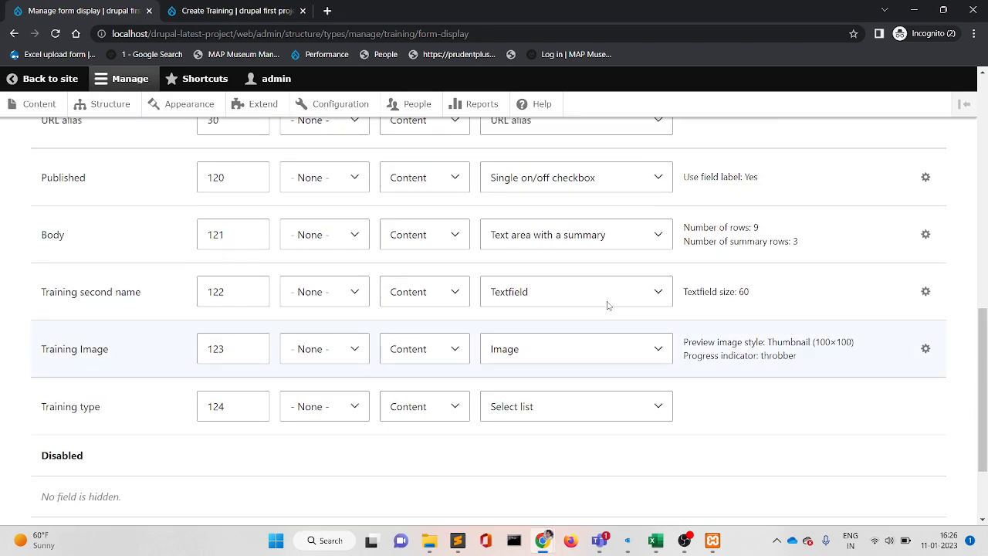
Step: Set the form display weight of Training second name to -4 and of Training type to -3
{"action": "left_click", "coordinate": [227, 291]}
{"action": "left_click_drag", "start_coordinate": [231, 289], "coordinate": [162, 292]}
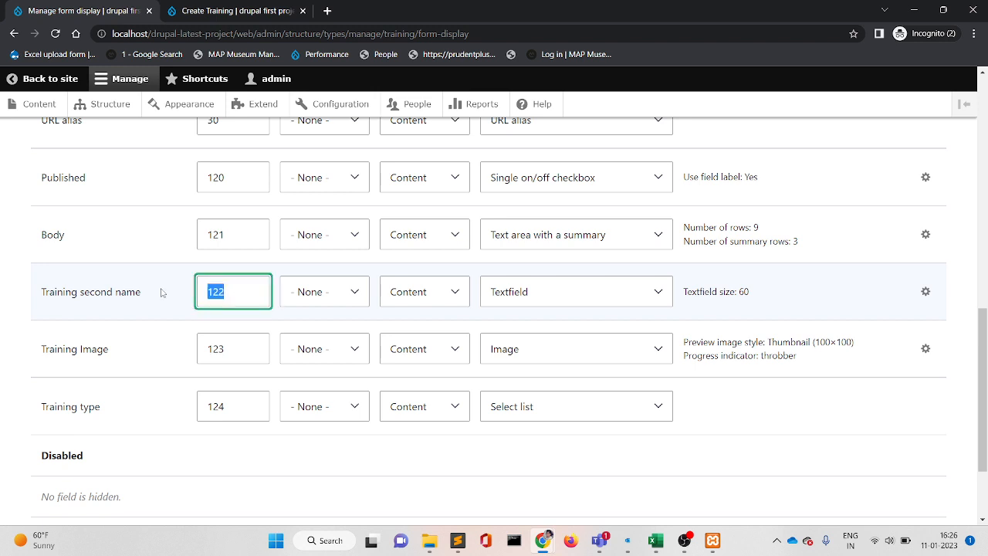
{"action": "key", "text": "BackSpace"}
{"action": "left_click_drag", "start_coordinate": [229, 407], "coordinate": [176, 415]}
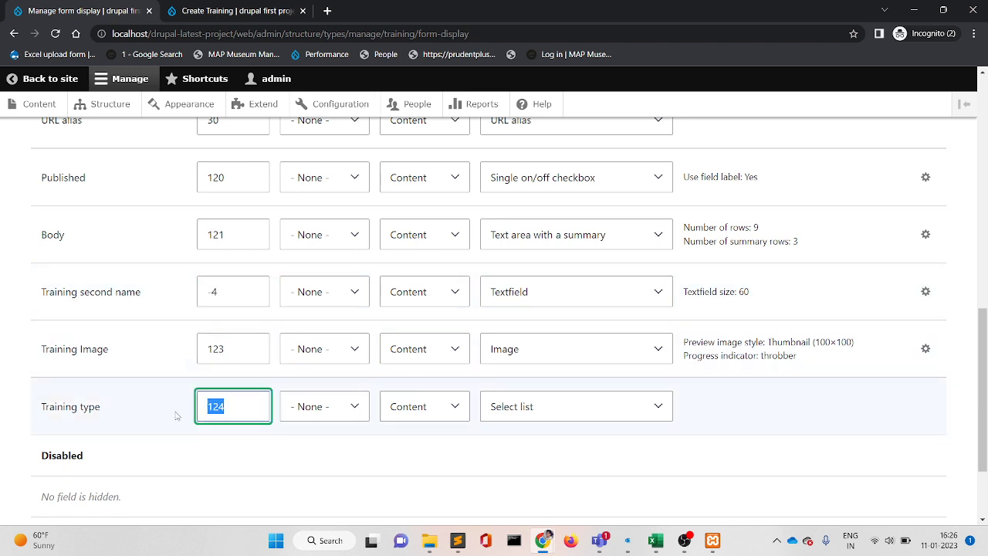
{"action": "type", "text": "-3"}
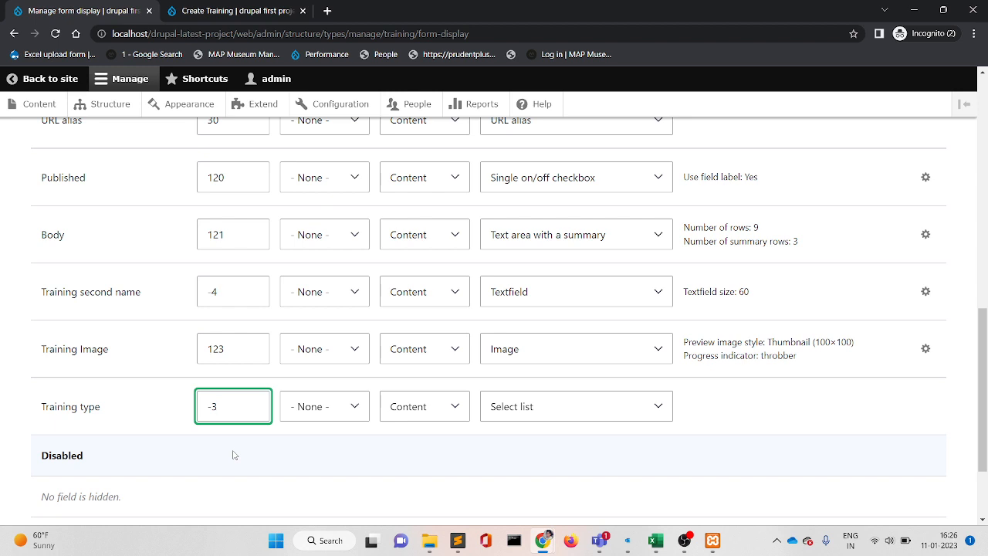
Step: Set the weight of Training second name to -6 and of Training type to -7, and save the form display
{"action": "left_click", "coordinate": [233, 292]}
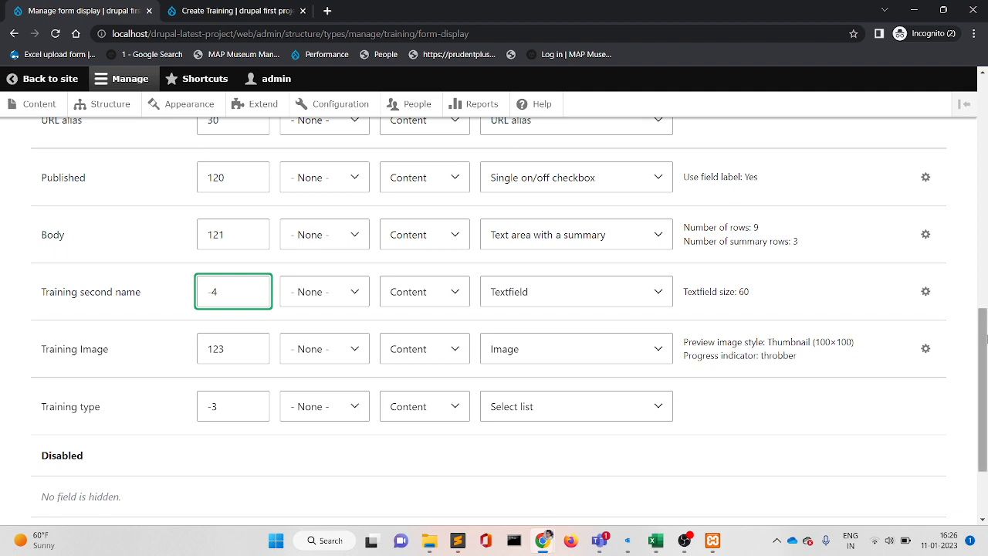
{"action": "left_click_drag", "start_coordinate": [984, 338], "coordinate": [986, 316]}
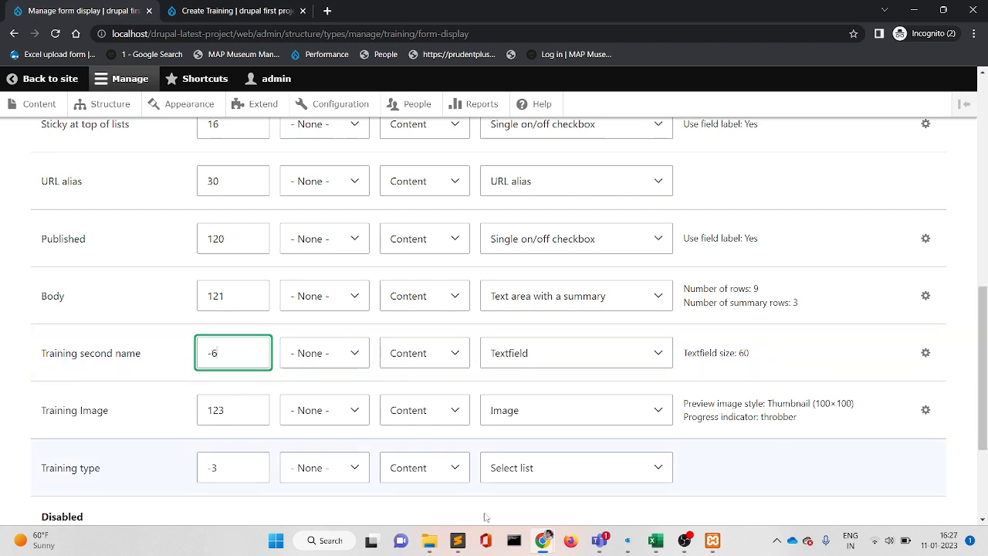
{"action": "left_click", "coordinate": [230, 470]}
{"action": "key", "text": "BackSpace"}
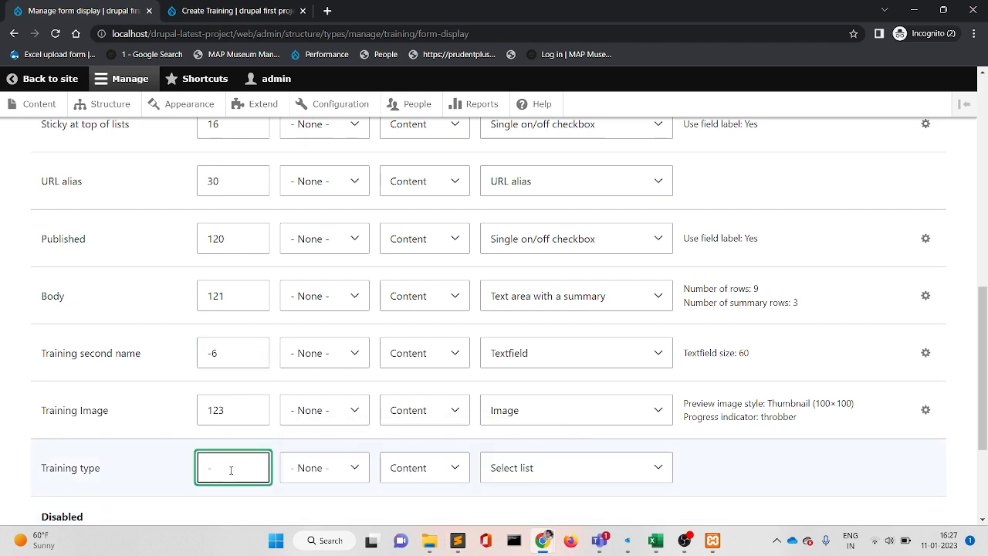
{"action": "type", "text": "7"}
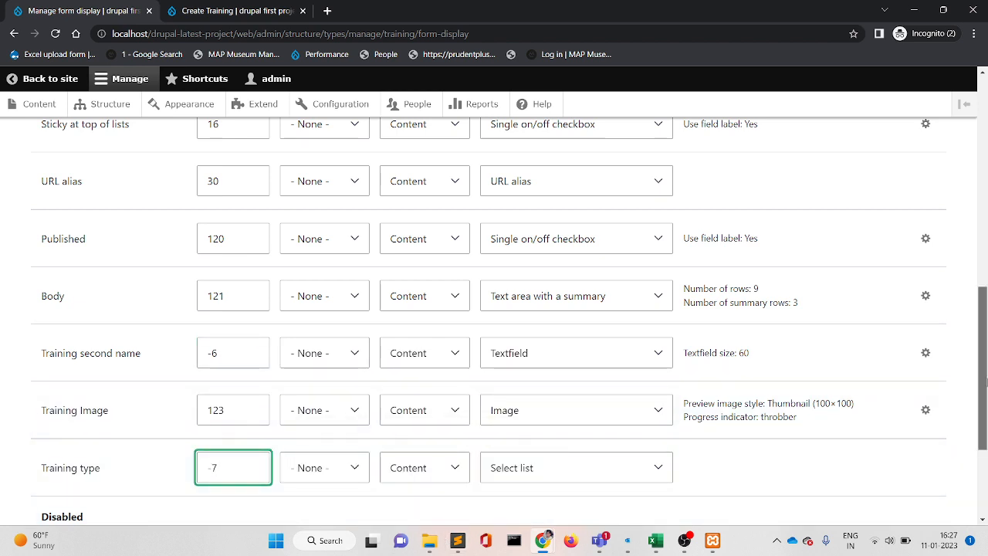
{"action": "scroll", "coordinate": [465, 525], "scroll_direction": "down", "scroll_amount": 3}
{"action": "left_click", "coordinate": [52, 438]}
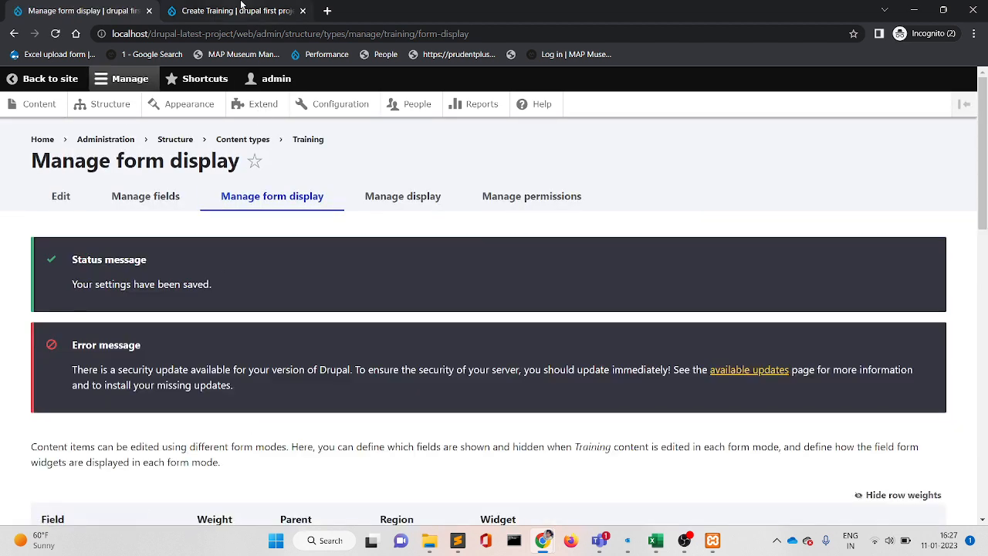
Step: Reload the Create Training form to check the field order, and return to Manage form display
{"action": "left_click", "coordinate": [241, 10]}
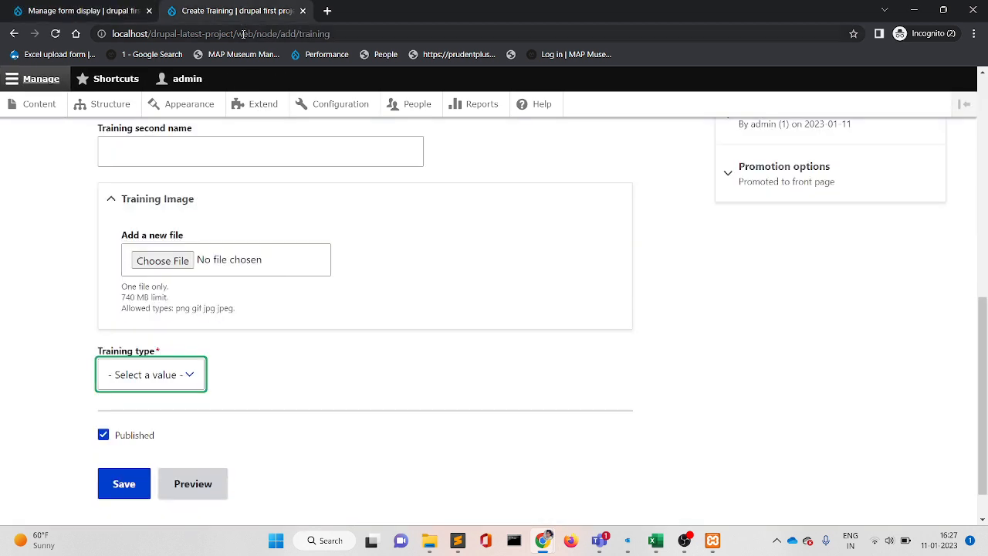
{"action": "left_click", "coordinate": [243, 34]}
{"action": "key", "text": "Return"}
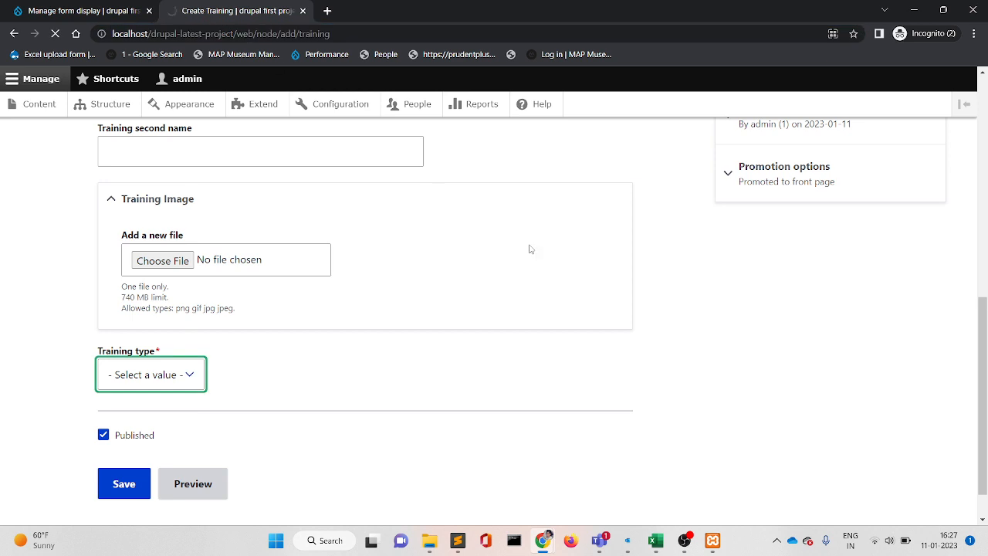
{"action": "left_click_drag", "start_coordinate": [984, 409], "coordinate": [985, 279]}
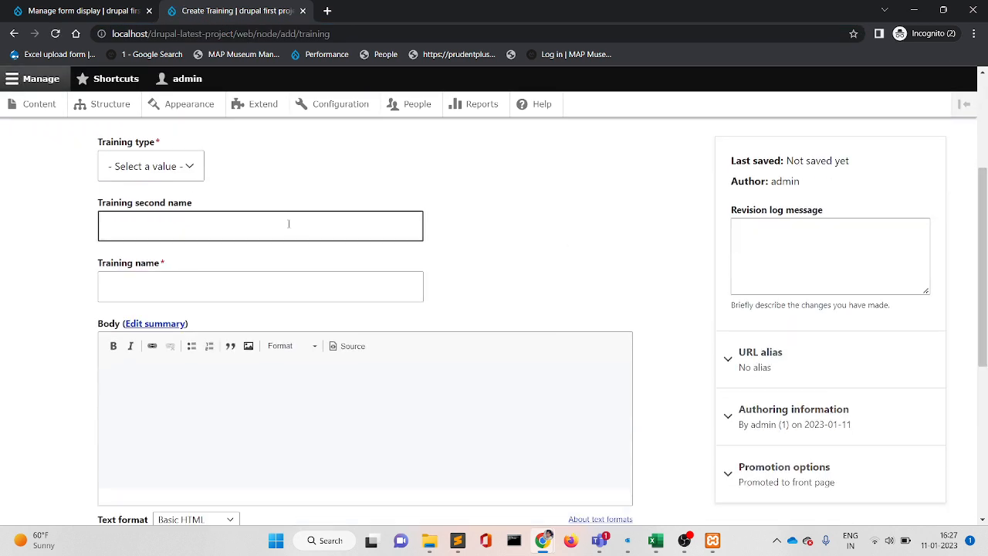
{"action": "left_click", "coordinate": [193, 227]}
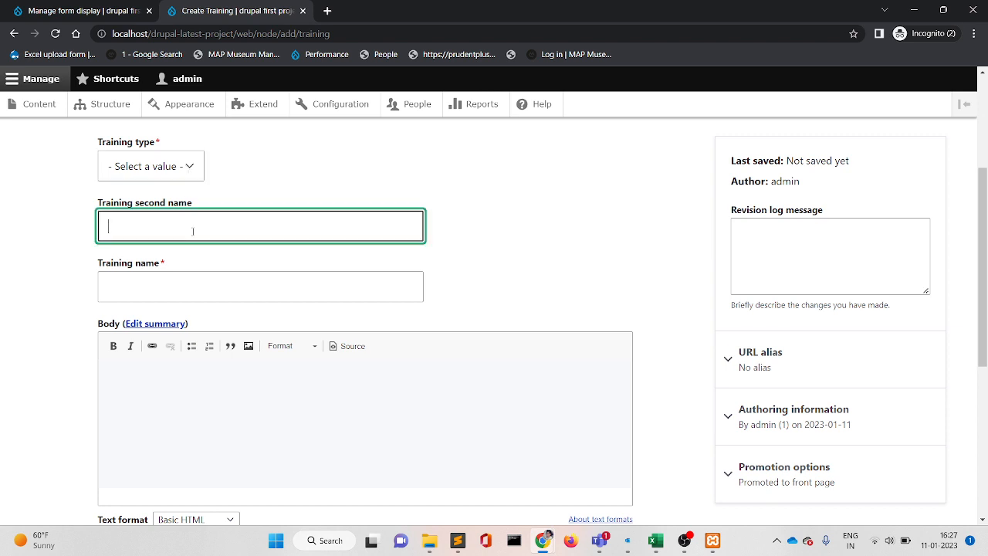
{"action": "left_click", "coordinate": [125, 12]}
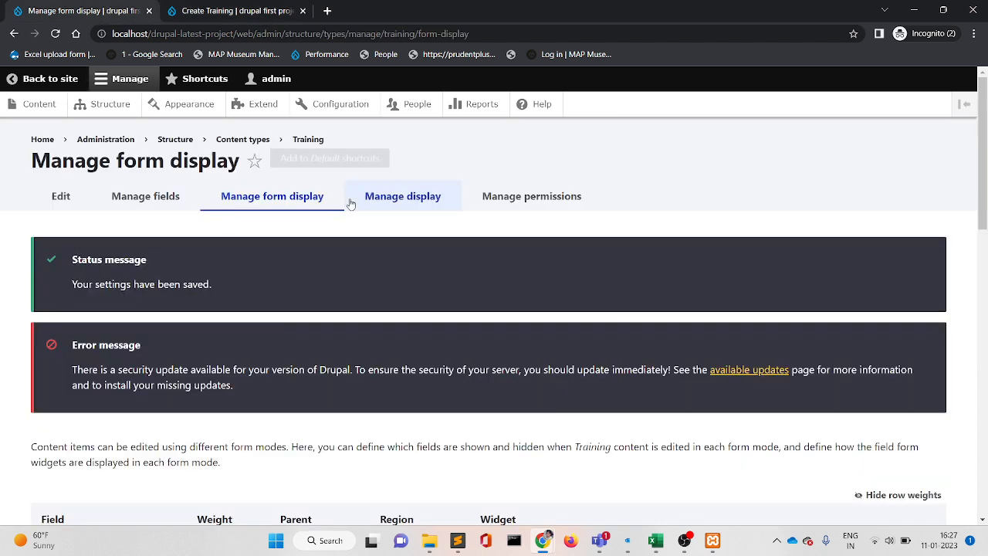
Step: Set the form display weight of Training type to -3 and of Training second name to -4, and save the form display
{"action": "mouse_move", "coordinate": [985, 193]}
{"action": "left_mouse_down"}
{"action": "mouse_move", "coordinate": [985, 305]}
{"action": "mouse_move", "coordinate": [985, 194]}
{"action": "left_mouse_up"}
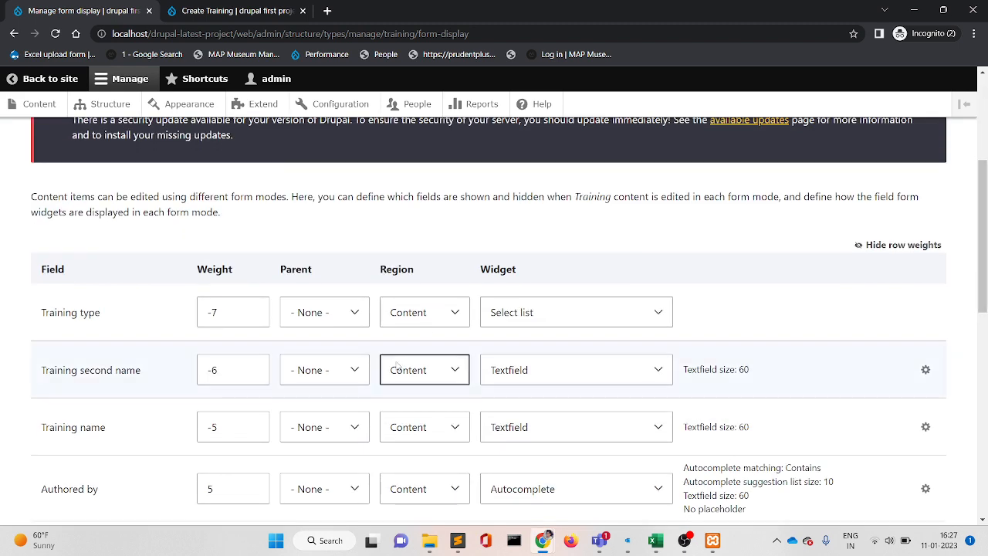
{"action": "left_click", "coordinate": [205, 323]}
{"action": "left_click", "coordinate": [227, 312]}
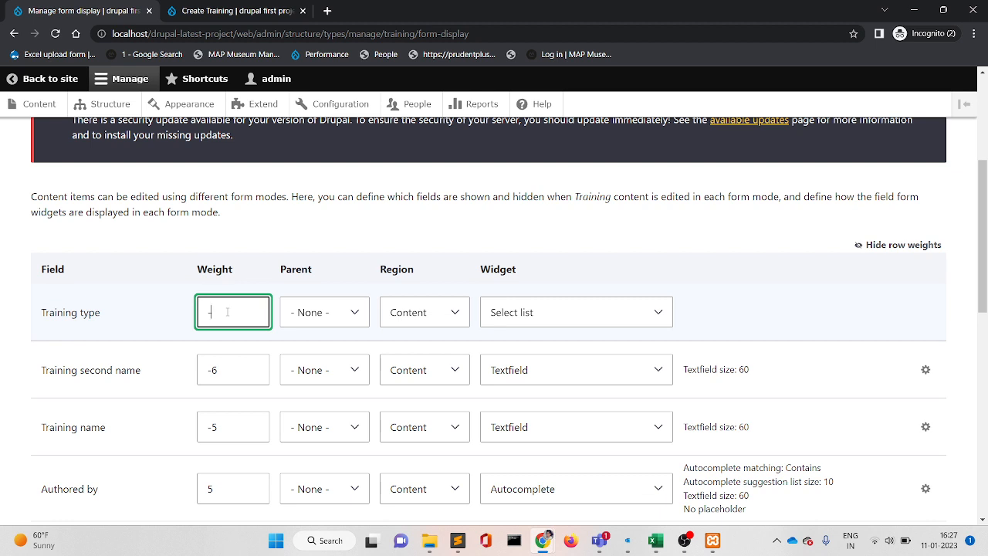
{"action": "left_click", "coordinate": [230, 368]}
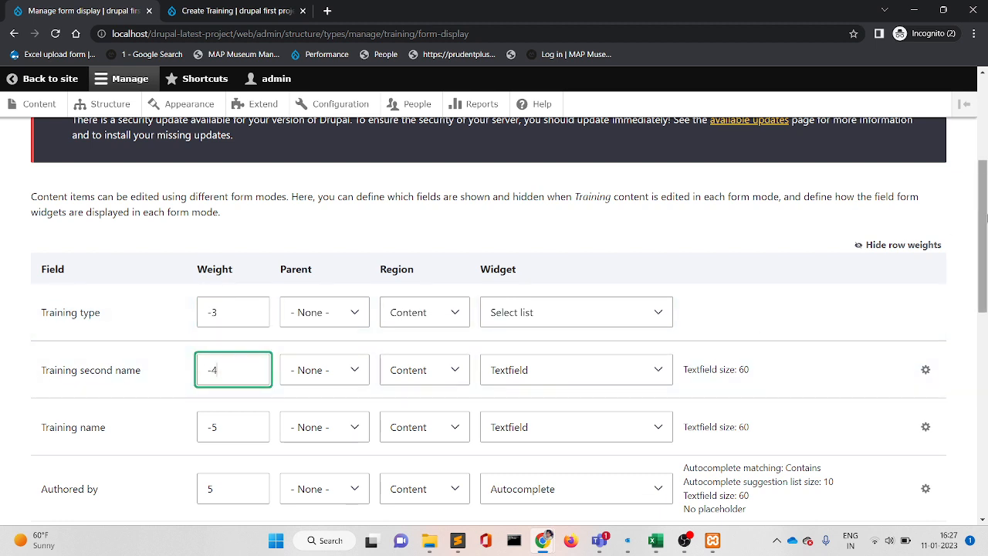
{"action": "scroll", "coordinate": [487, 420], "scroll_direction": "down", "scroll_amount": 7}
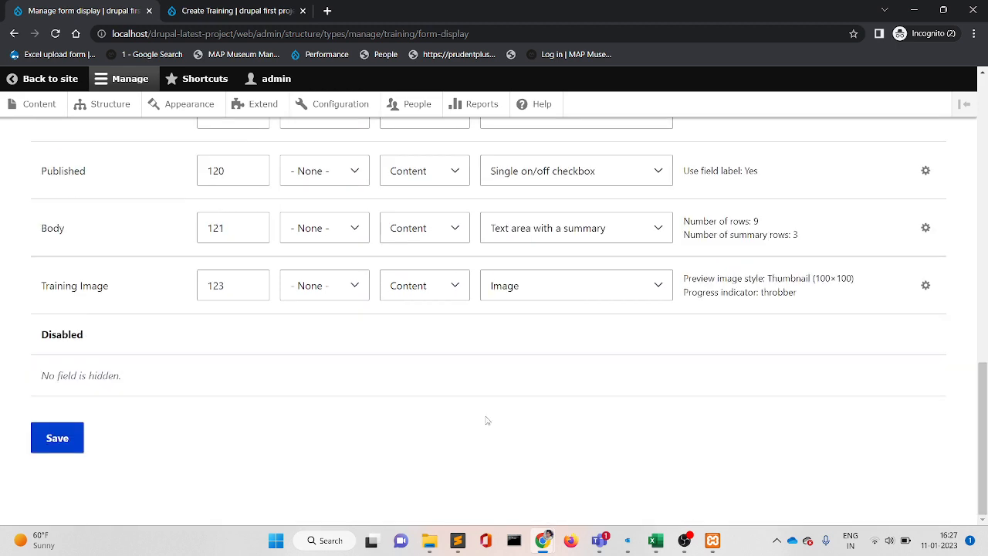
{"action": "left_click", "coordinate": [54, 438]}
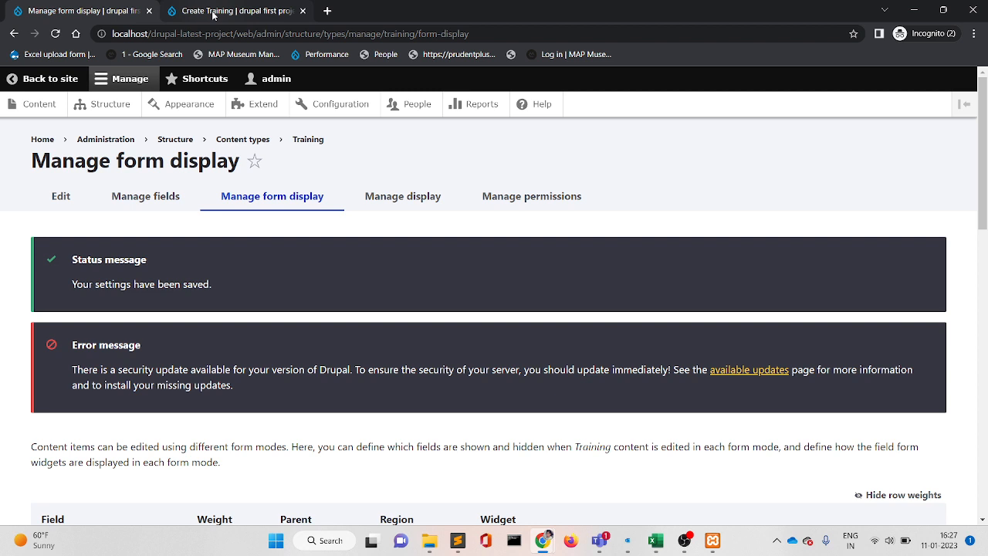
Step: Reload the Create Training form and check the field order and the options offered for Training type
{"action": "left_click", "coordinate": [213, 15]}
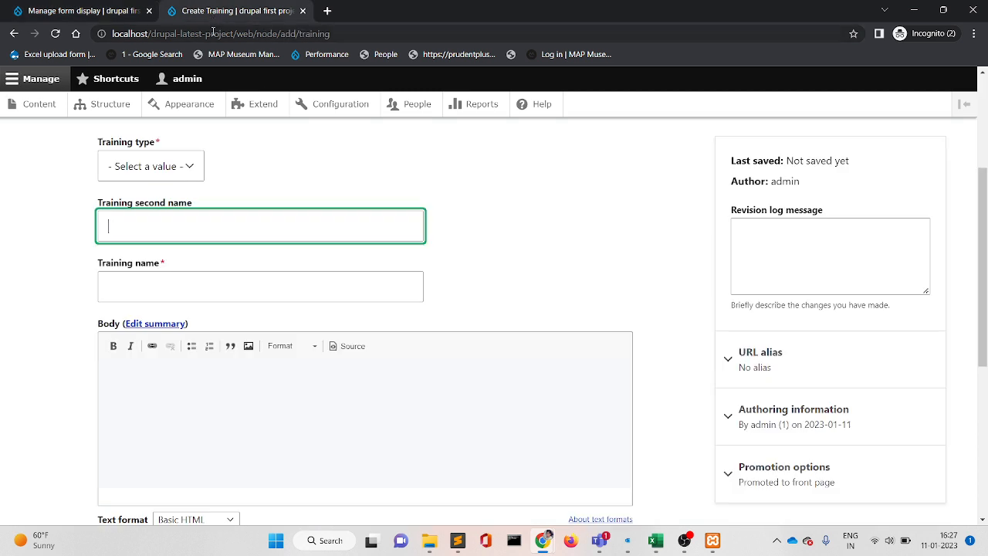
{"action": "left_click", "coordinate": [231, 34]}
{"action": "key", "text": "Return"}
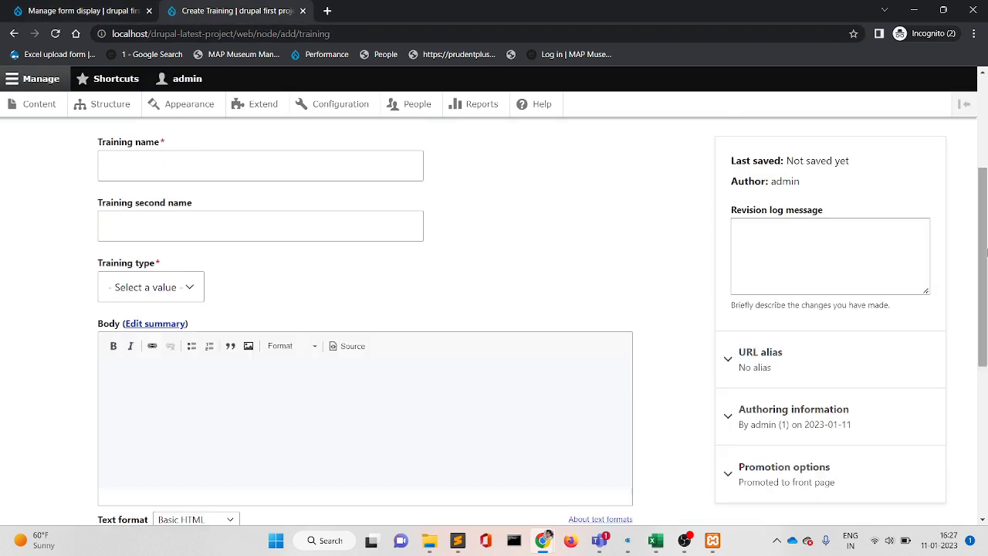
{"action": "left_click", "coordinate": [214, 164]}
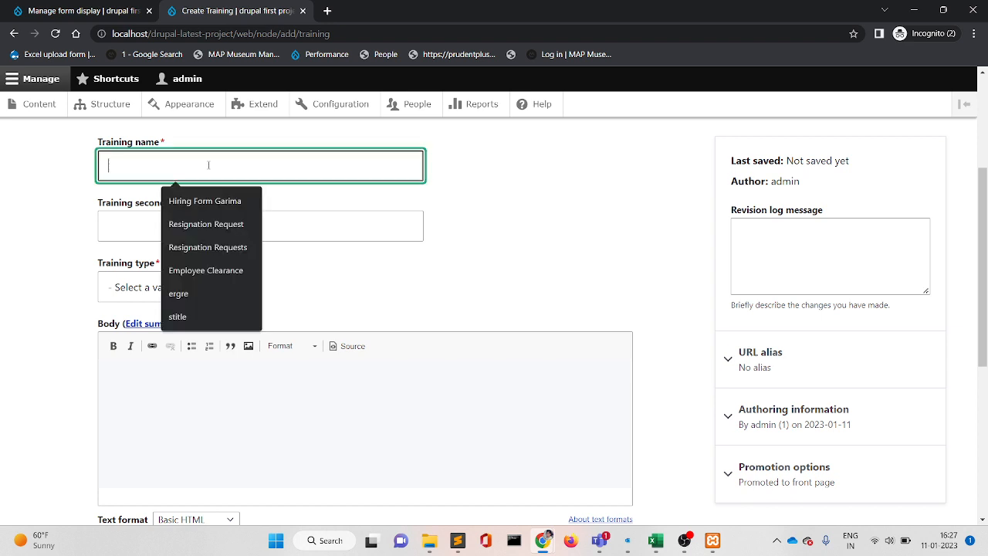
{"action": "left_click", "coordinate": [359, 238]}
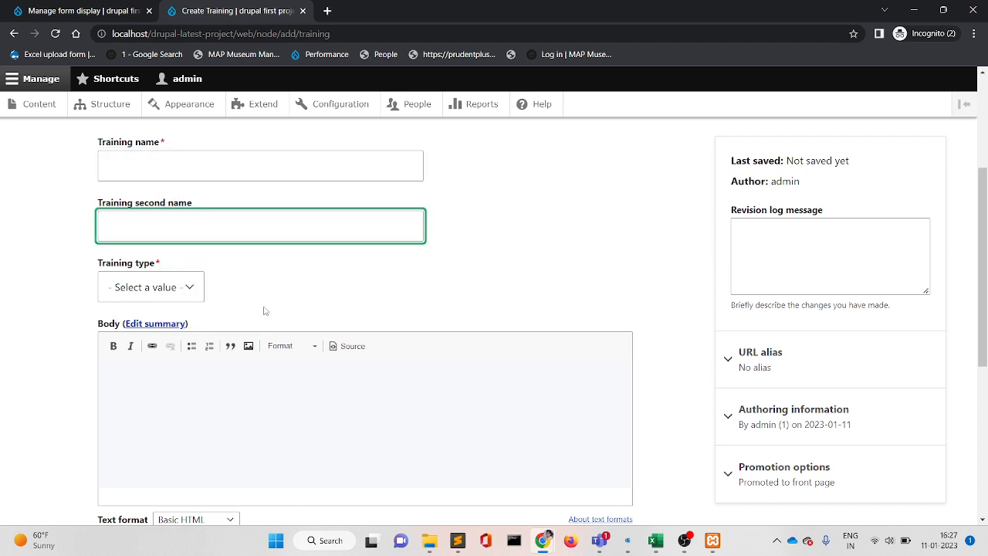
{"action": "left_click", "coordinate": [186, 287]}
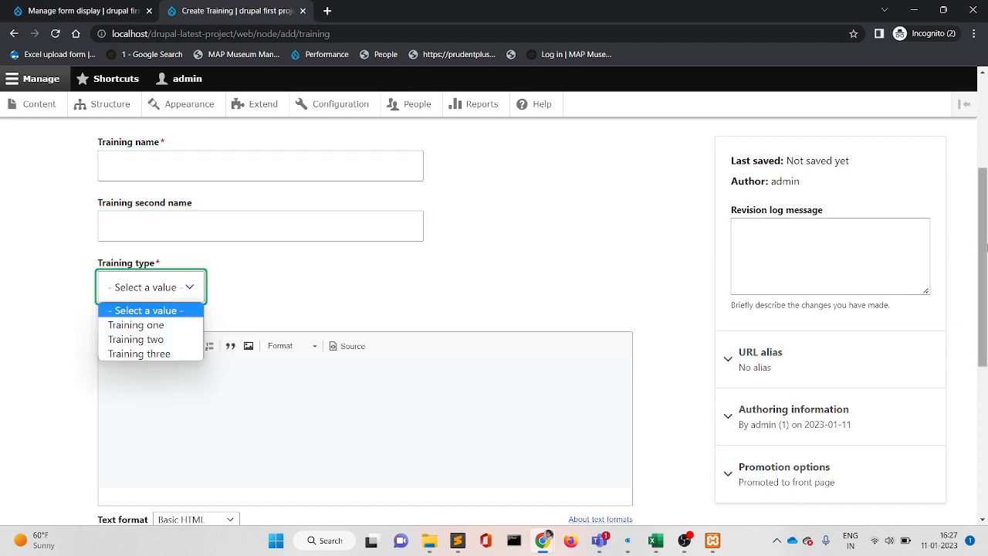
{"action": "scroll", "coordinate": [695, 193], "scroll_direction": "up", "scroll_amount": 2}
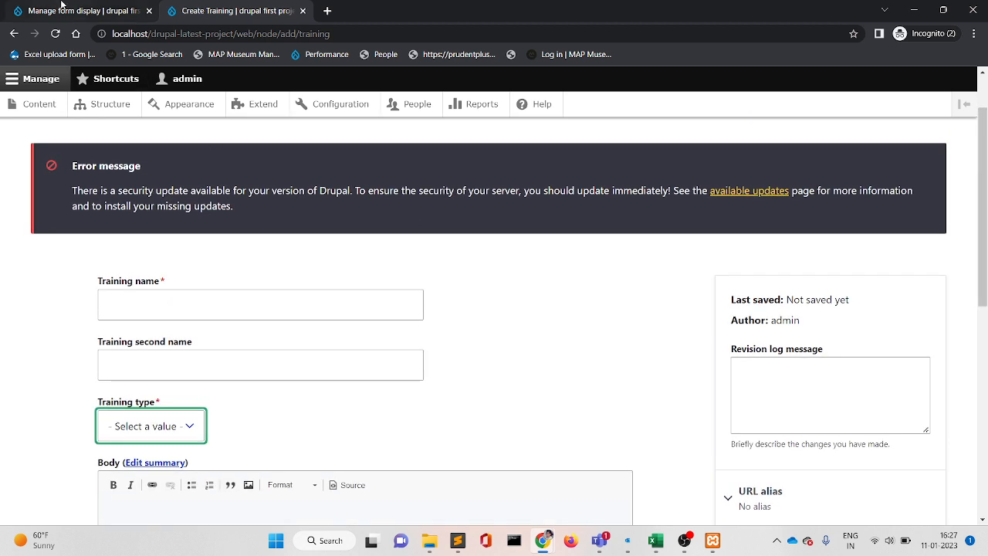
Step: Open the Manage display page of the Training content type and review its fields' weights, labels and formats
{"action": "left_click", "coordinate": [85, 11]}
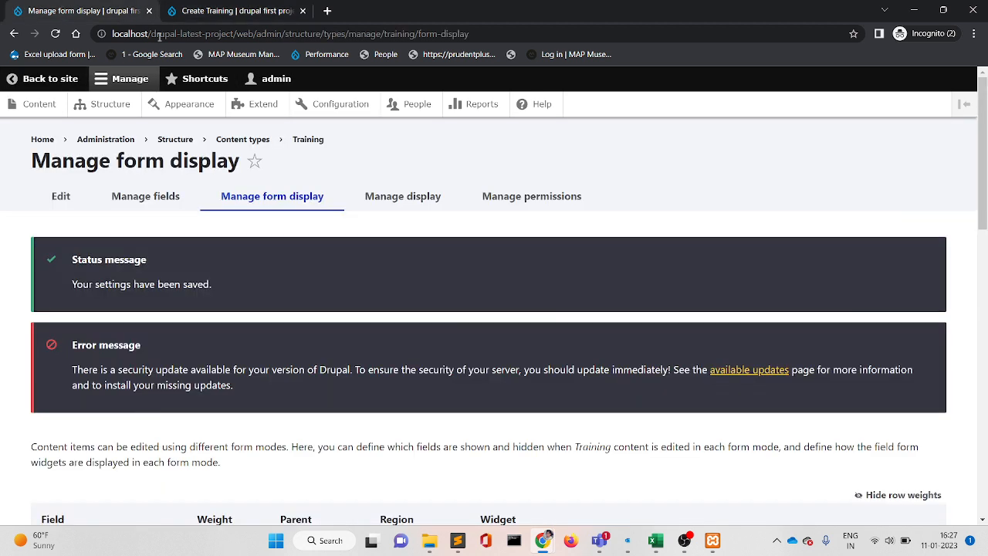
{"action": "left_click", "coordinate": [415, 203]}
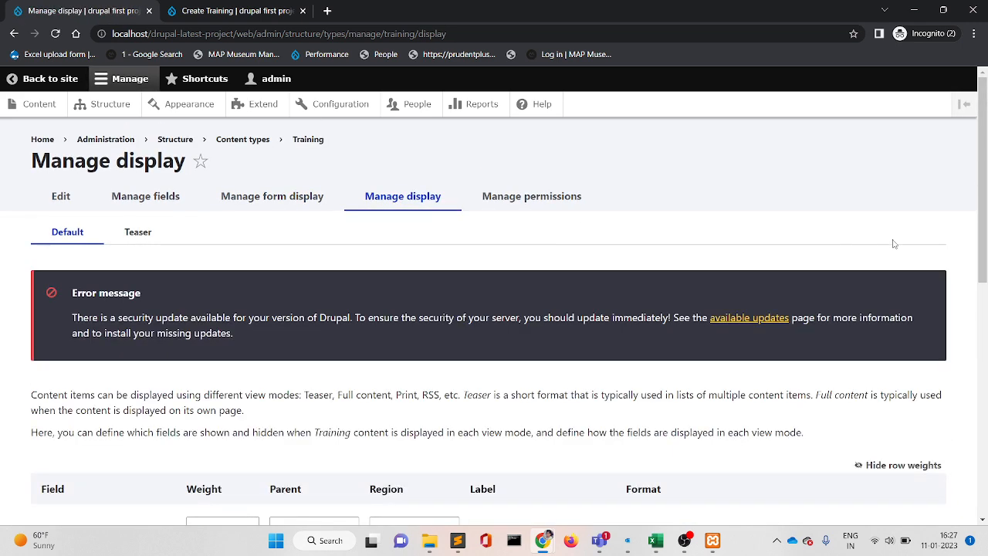
{"action": "left_click_drag", "start_coordinate": [982, 162], "coordinate": [984, 340]}
{"action": "scroll", "coordinate": [725, 271], "scroll_direction": "up", "scroll_amount": 1}
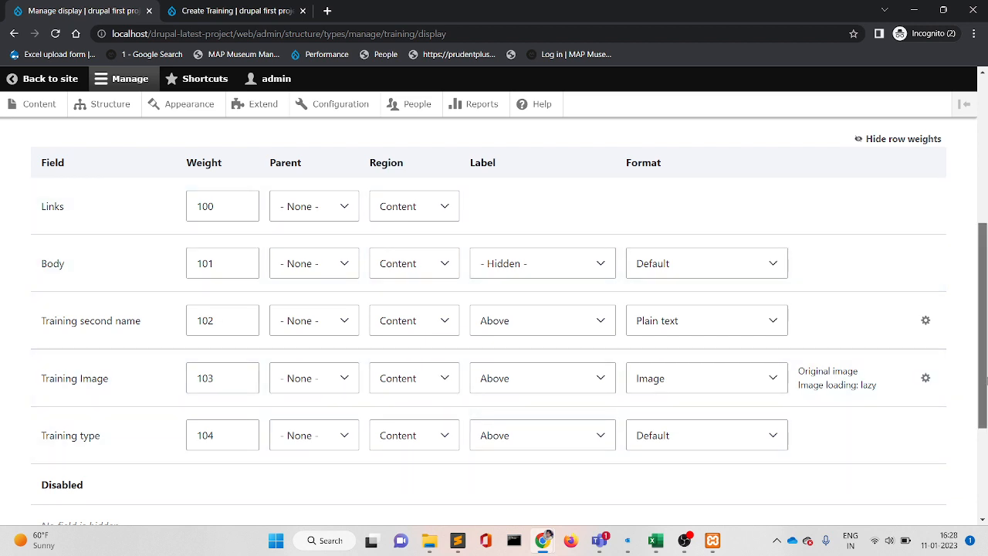
{"action": "left_click_drag", "start_coordinate": [986, 378], "coordinate": [972, 232]}
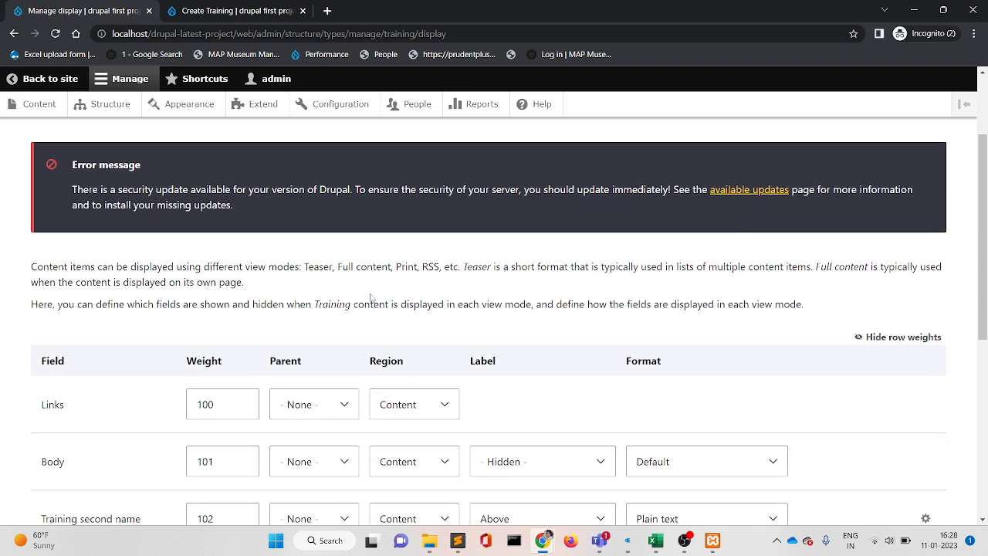
{"action": "left_click", "coordinate": [229, 8]}
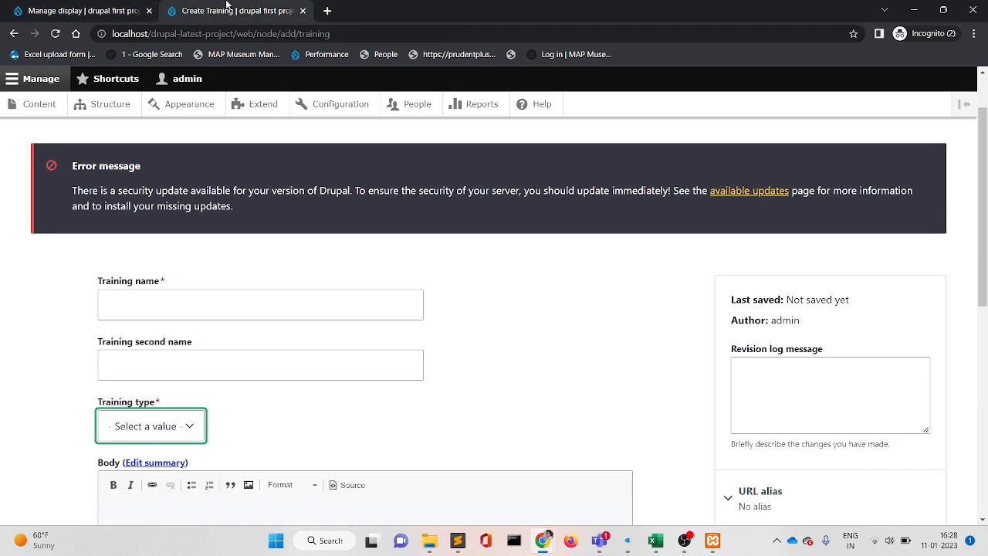
{"action": "left_click", "coordinate": [87, 4]}
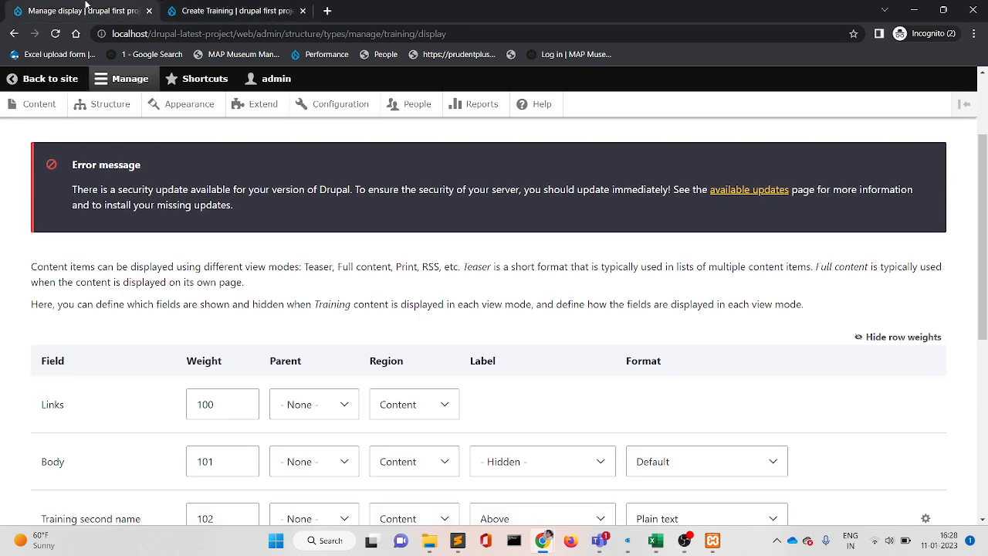
Step: Open the list of content types under the site structure and review its entries
{"action": "left_click", "coordinate": [112, 109]}
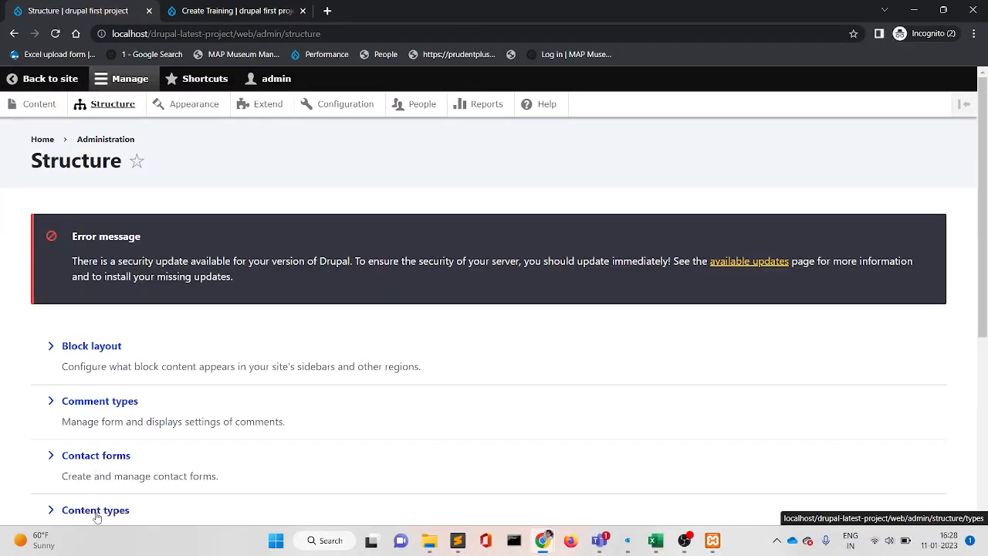
{"action": "left_click", "coordinate": [96, 512]}
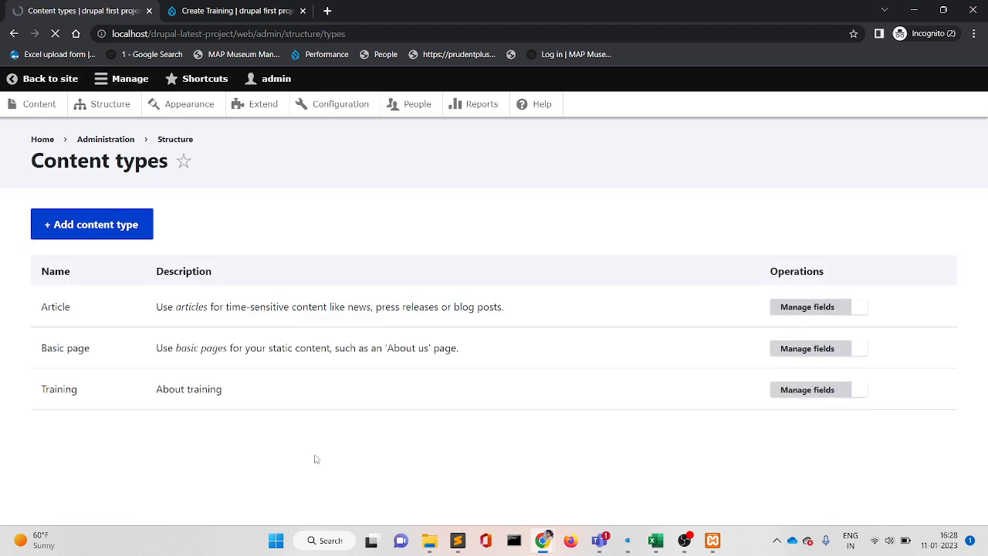
{"action": "left_click_drag", "start_coordinate": [983, 303], "coordinate": [987, 366]}
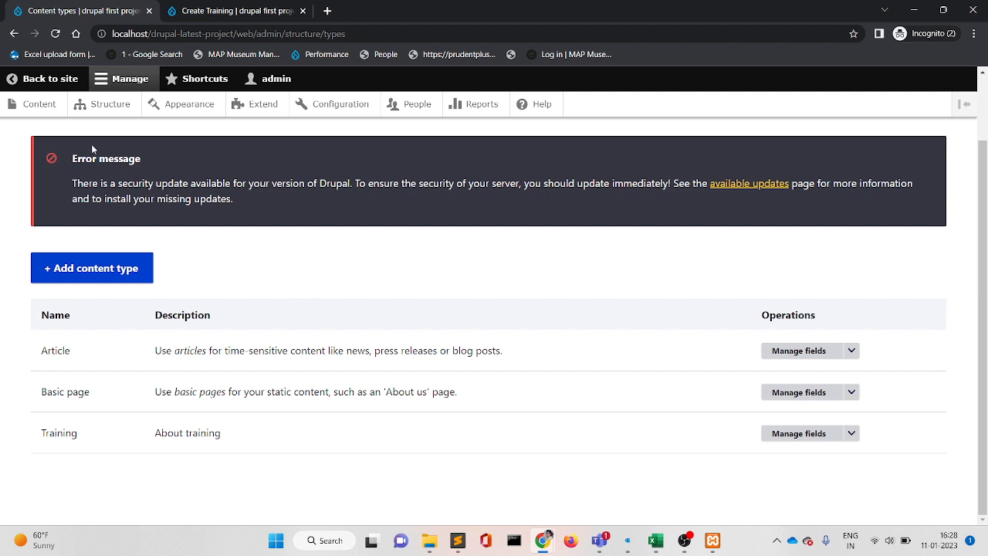
Step: Go to the content overview and start adding a new Training content item
{"action": "left_click", "coordinate": [37, 108]}
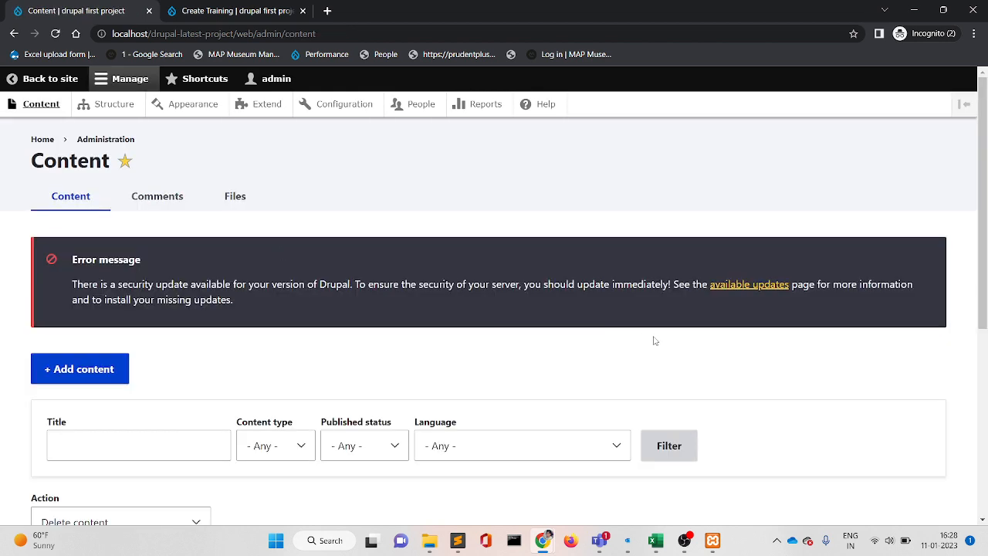
{"action": "scroll", "coordinate": [653, 340], "scroll_direction": "down", "scroll_amount": 3}
{"action": "scroll", "coordinate": [895, 187], "scroll_direction": "up", "scroll_amount": 2}
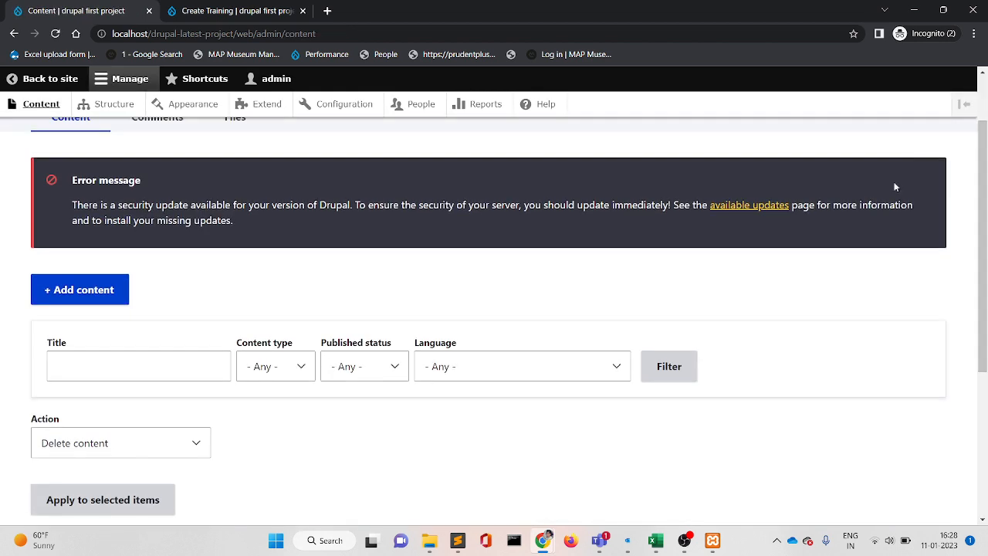
{"action": "left_click", "coordinate": [95, 290]}
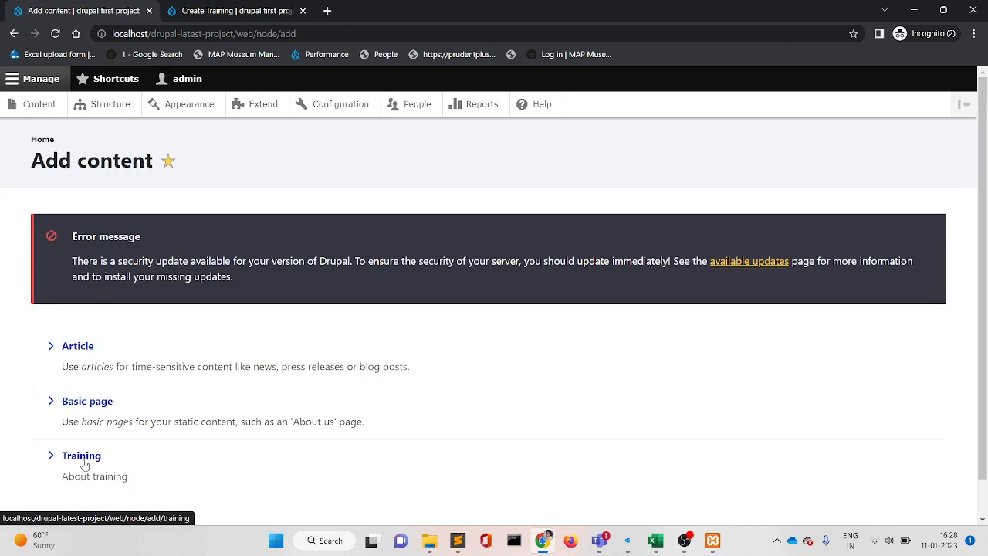
{"action": "left_click", "coordinate": [82, 457]}
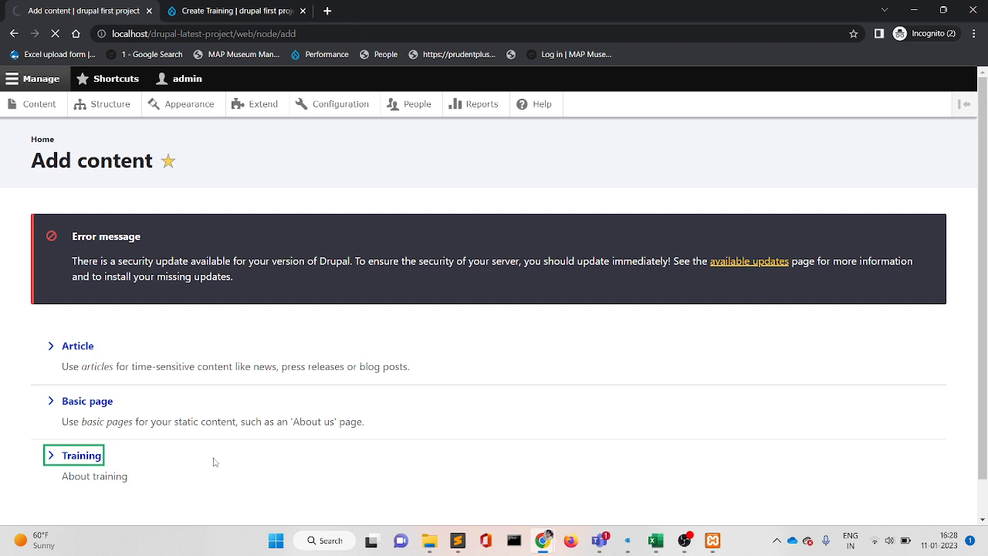
Step: Set the Training name to "training first" and choose Training one as the Training type
{"action": "left_click", "coordinate": [240, 372]}
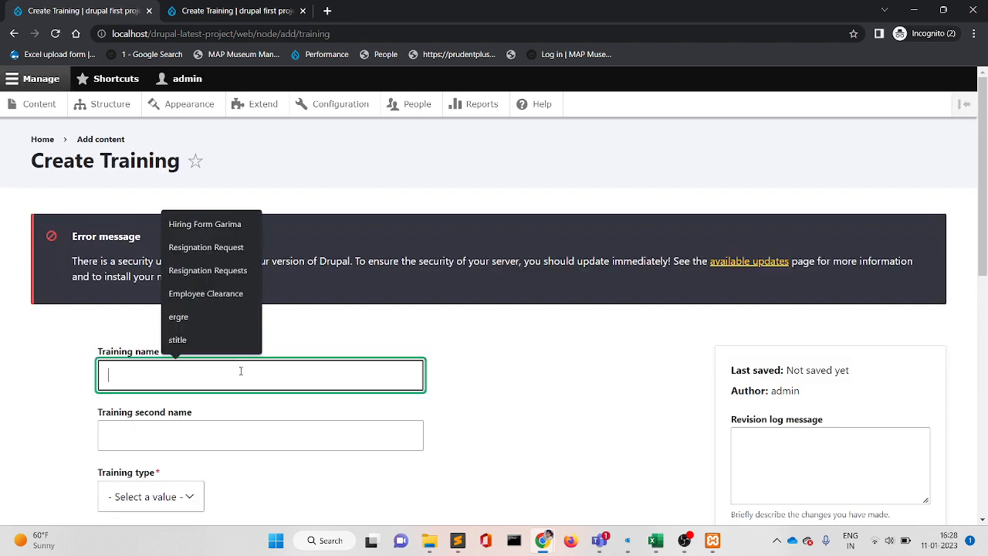
{"action": "type", "text": "training first"}
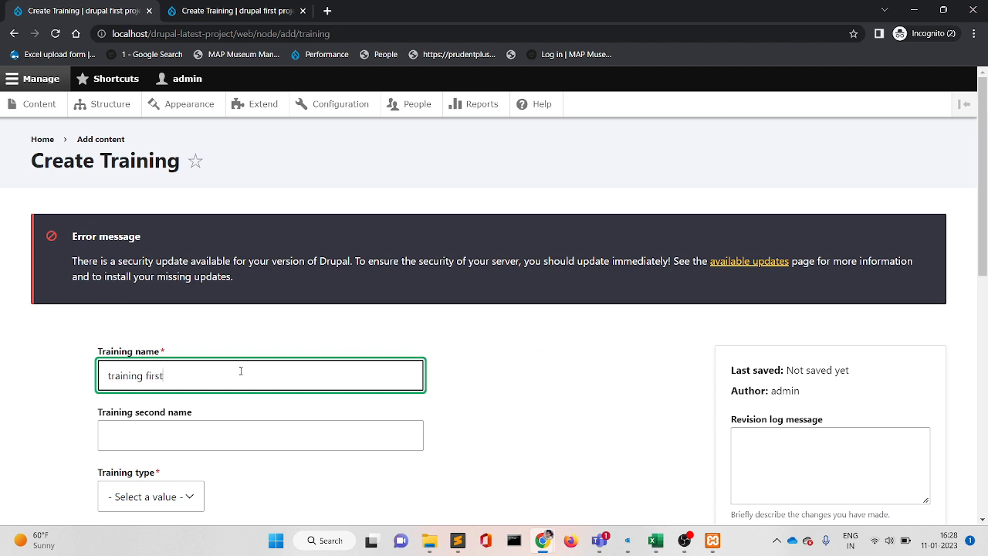
{"action": "left_click", "coordinate": [187, 437]}
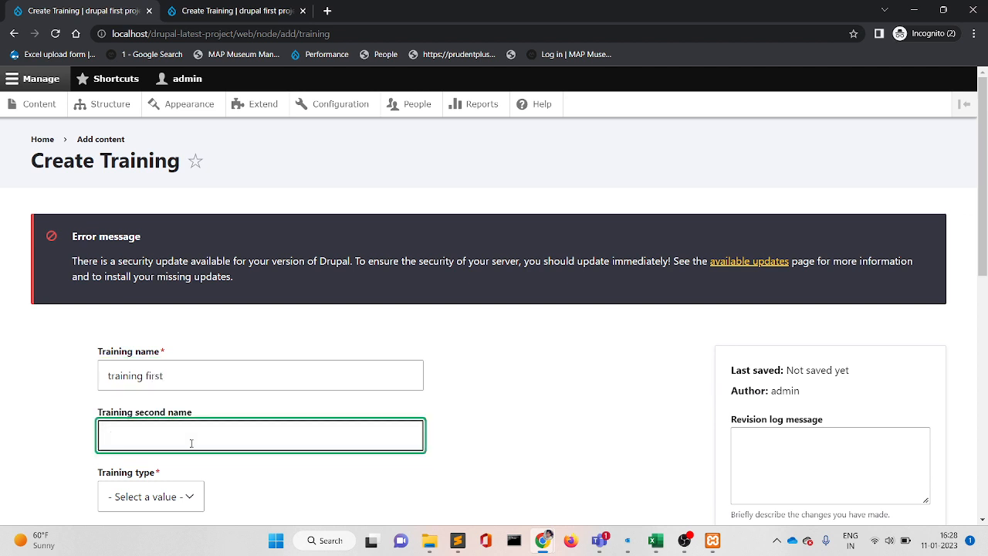
{"action": "scroll", "coordinate": [462, 400], "scroll_direction": "down", "scroll_amount": 2}
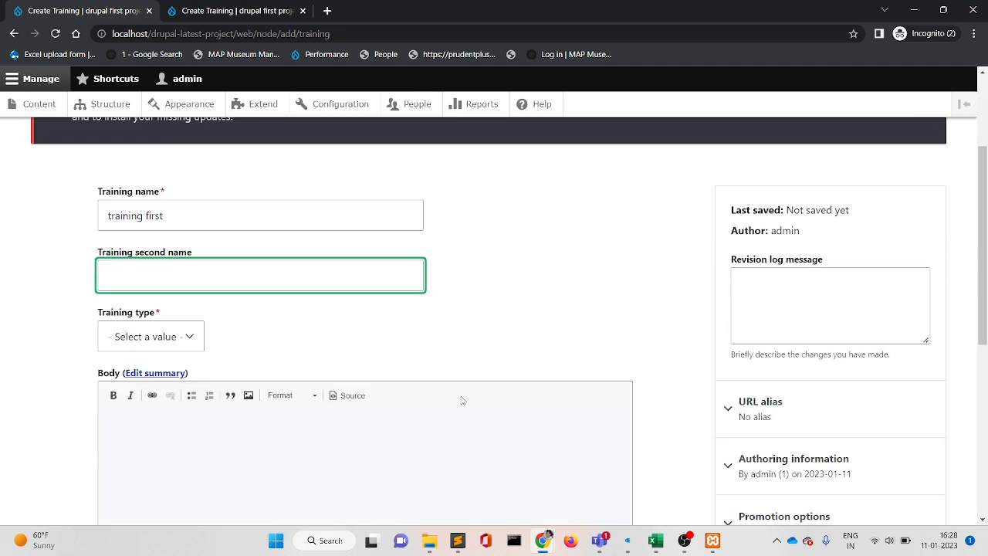
{"action": "left_click", "coordinate": [173, 338]}
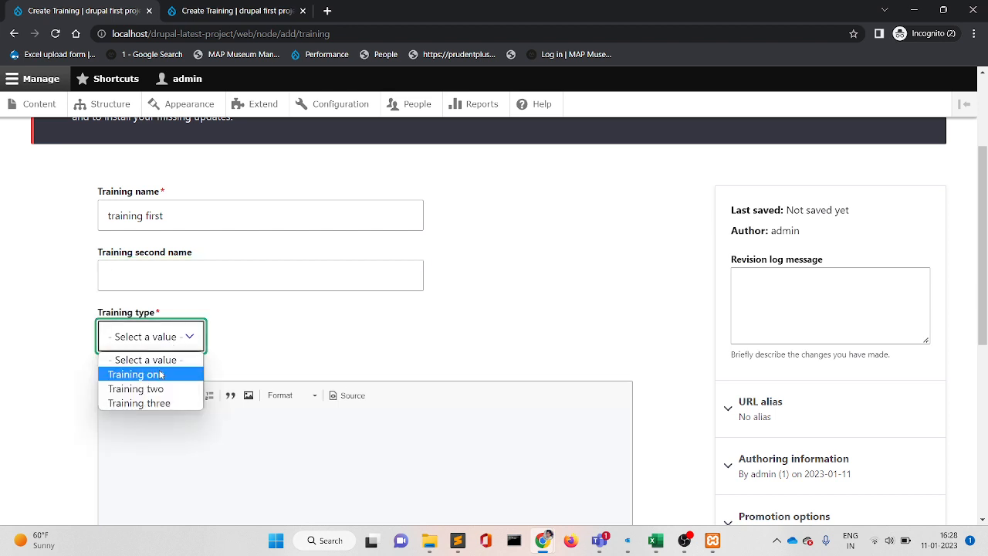
{"action": "left_click", "coordinate": [160, 374]}
Step: Save the new Training content item and review its published page
{"action": "scroll", "coordinate": [984, 340], "scroll_direction": "down", "scroll_amount": 3}
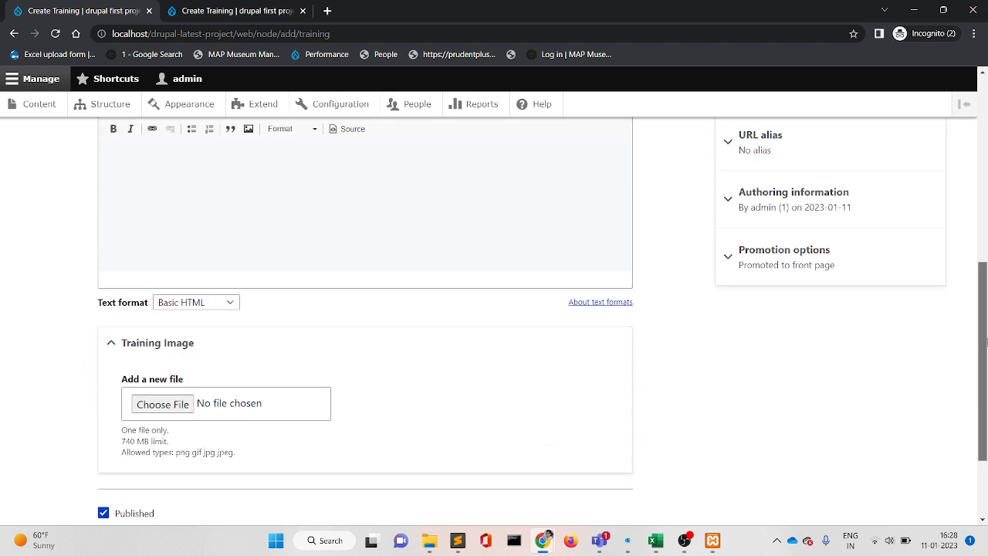
{"action": "scroll", "coordinate": [983, 340], "scroll_direction": "down", "scroll_amount": 2}
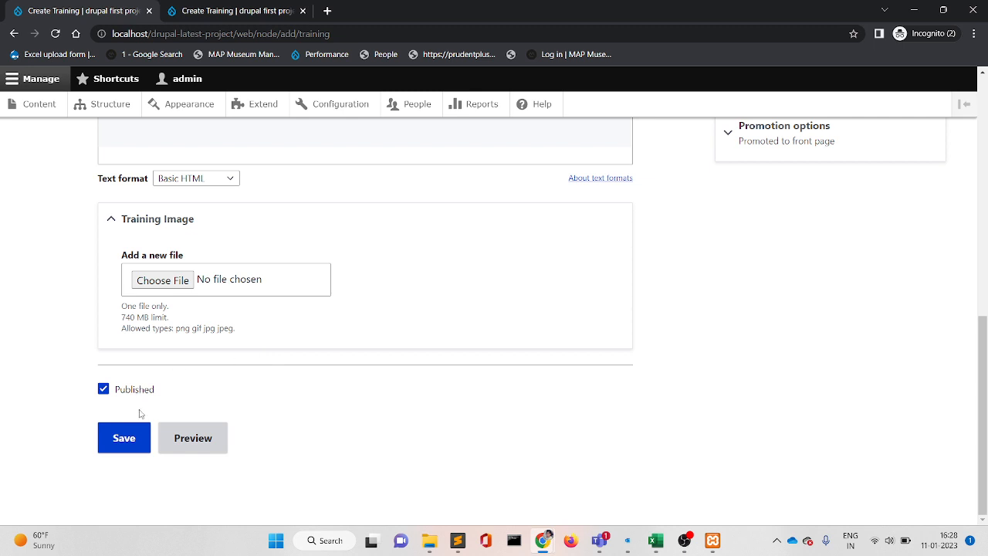
{"action": "left_click", "coordinate": [126, 437]}
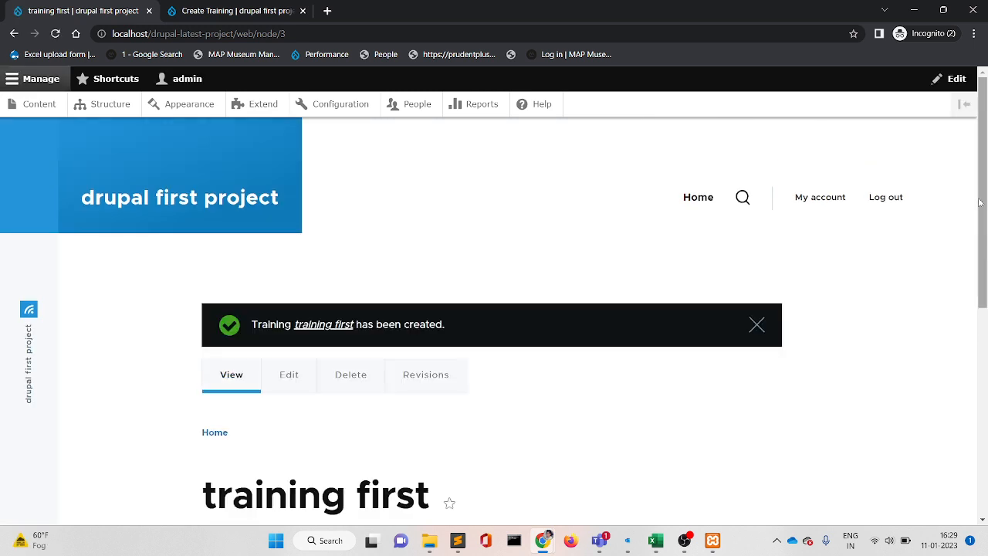
{"action": "left_click_drag", "start_coordinate": [979, 202], "coordinate": [985, 310]}
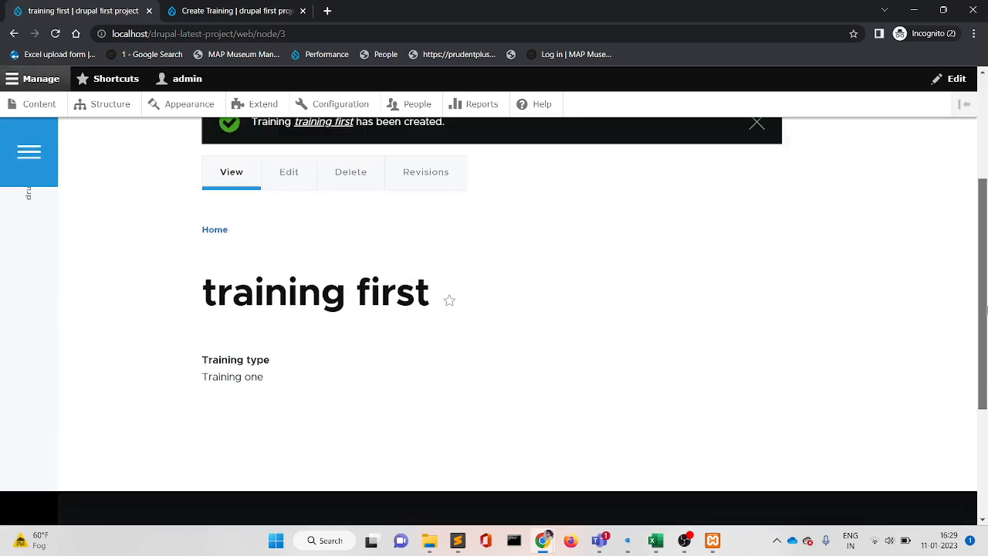
Step: Return to the content overview and check the content type listed for the "training first" item
{"action": "left_click", "coordinate": [39, 109]}
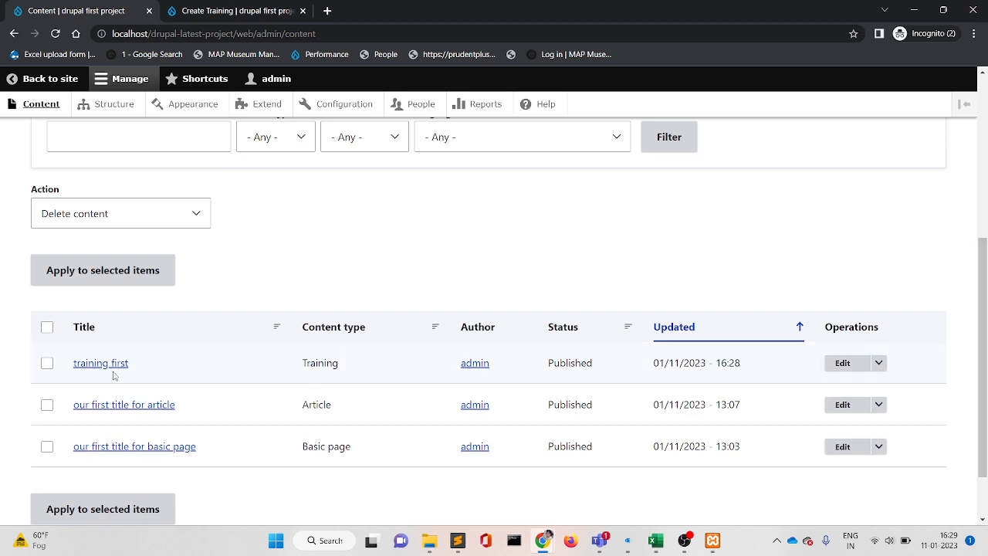
{"action": "left_click_drag", "start_coordinate": [342, 367], "coordinate": [300, 365]}
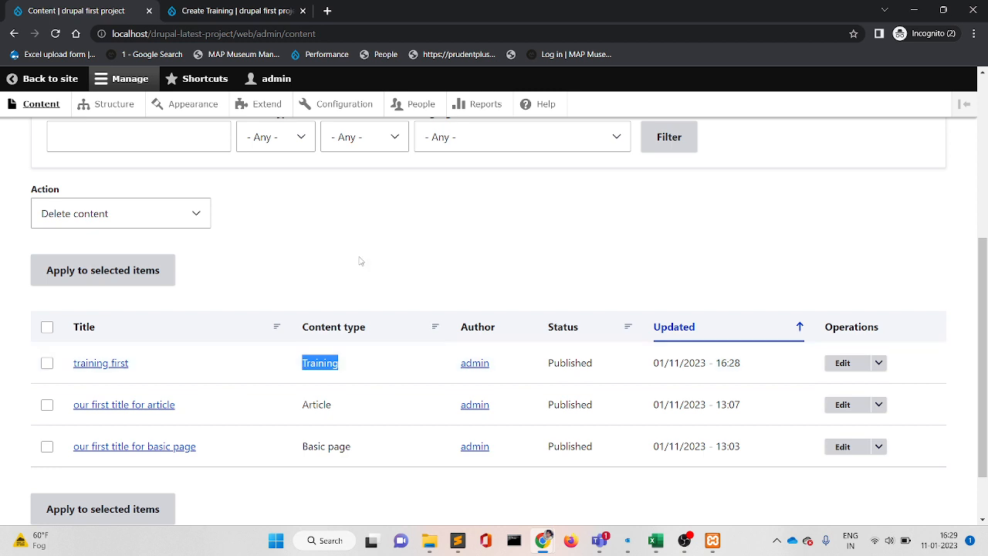
{"action": "left_click_drag", "start_coordinate": [986, 263], "coordinate": [984, 213]}
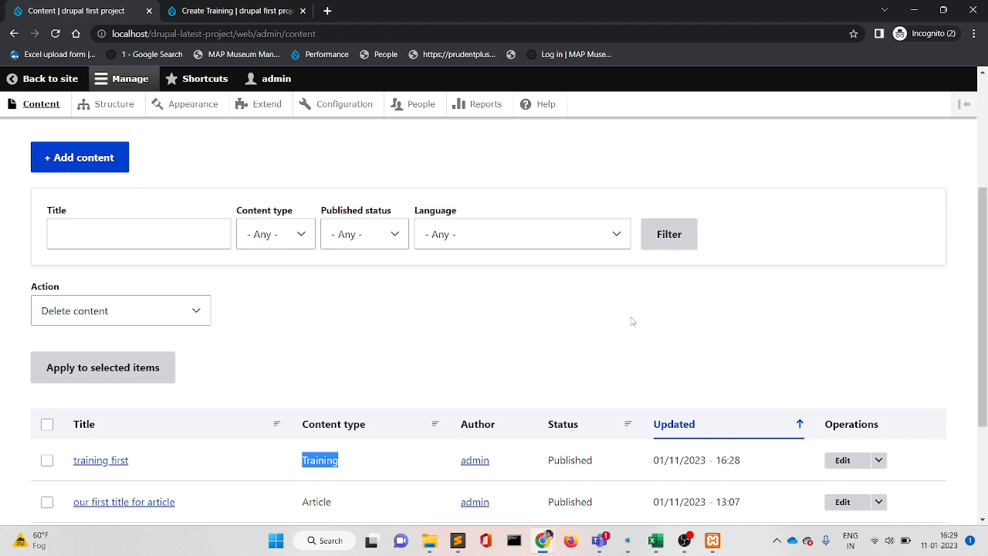